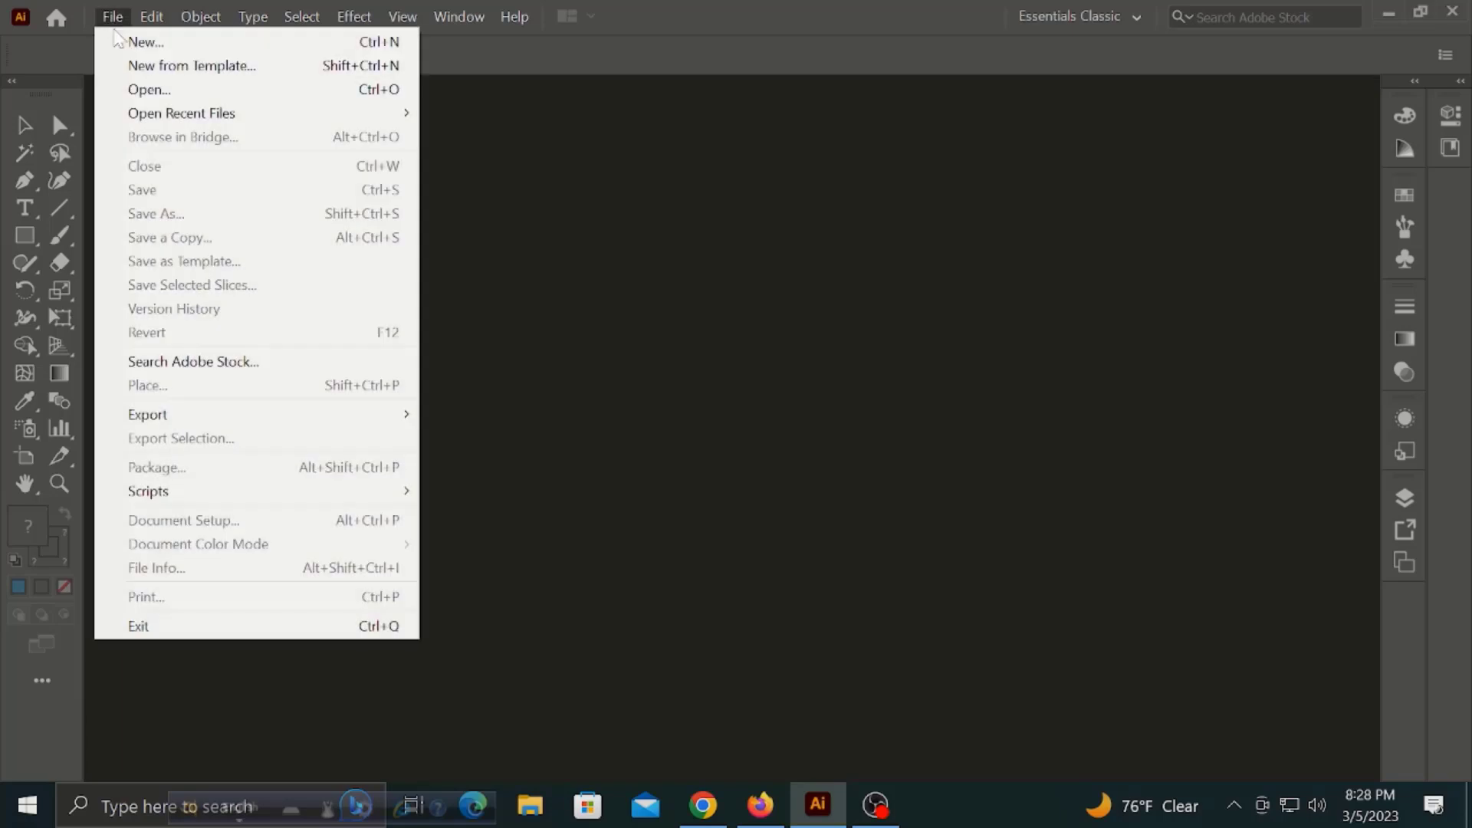
Create a new 400 × 150 px document
left_click(130, 40)
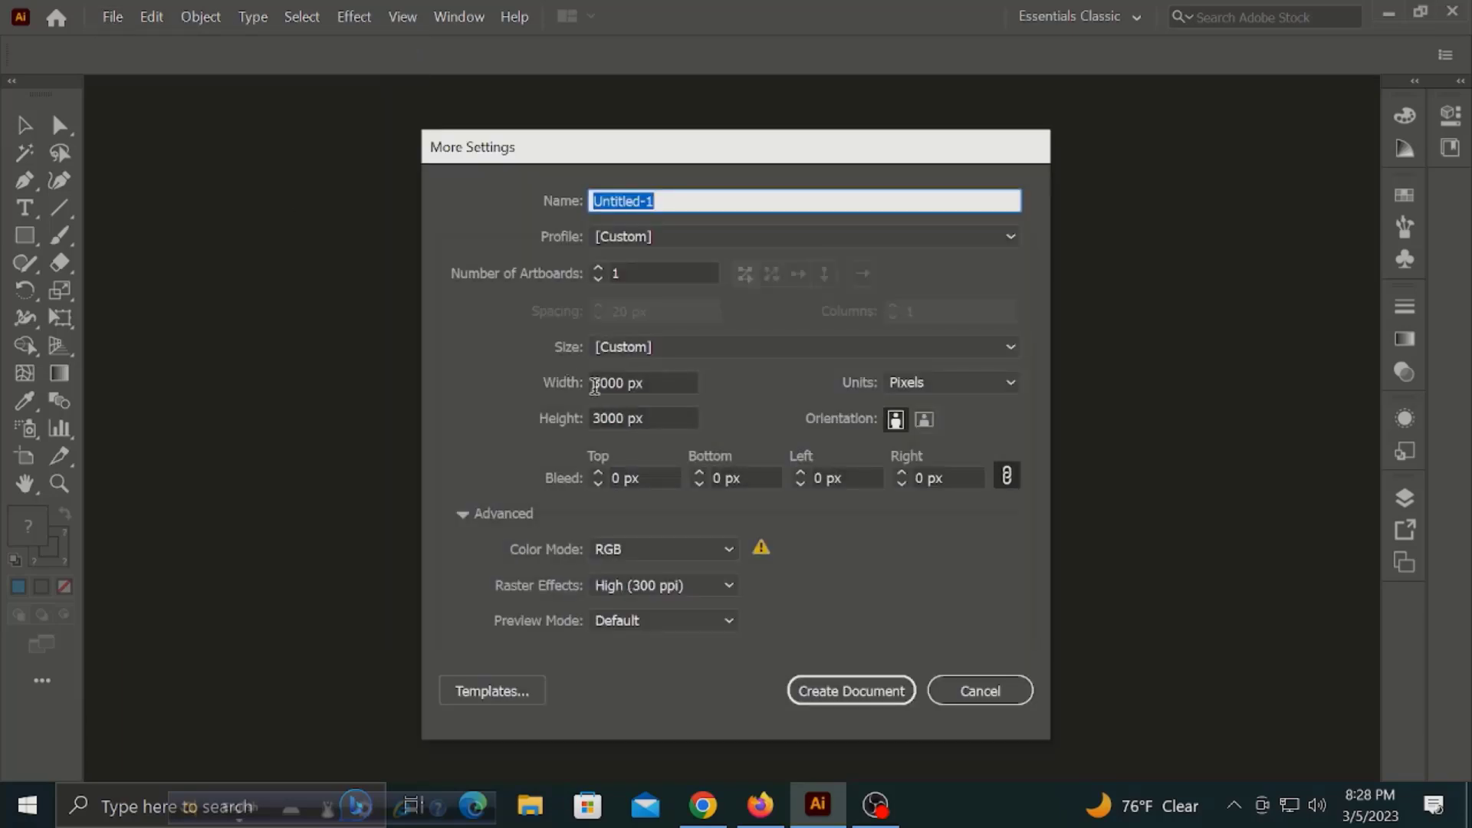
left_click(617, 383)
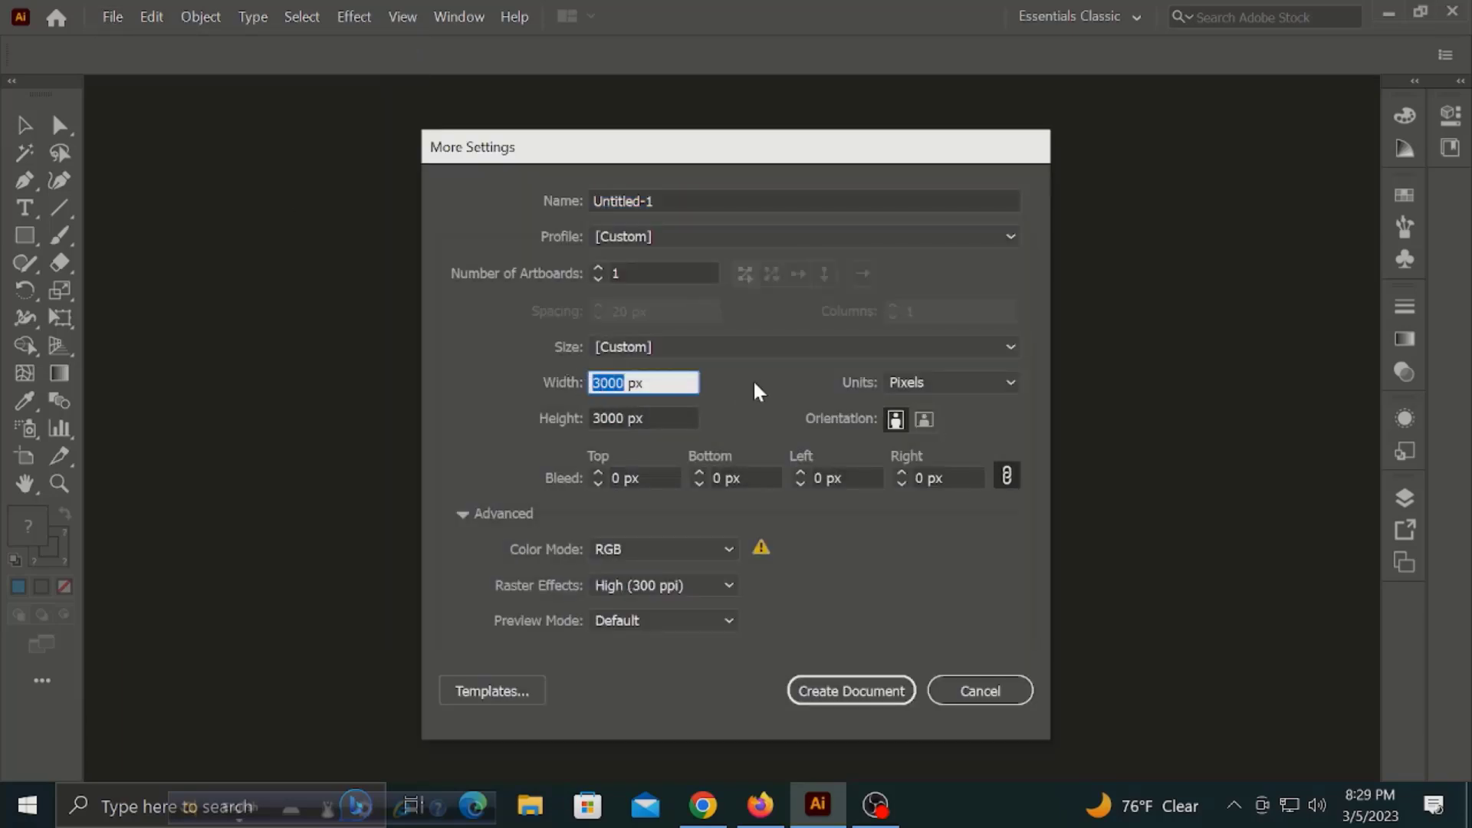
type("400")
double_click(626, 417)
type("15")
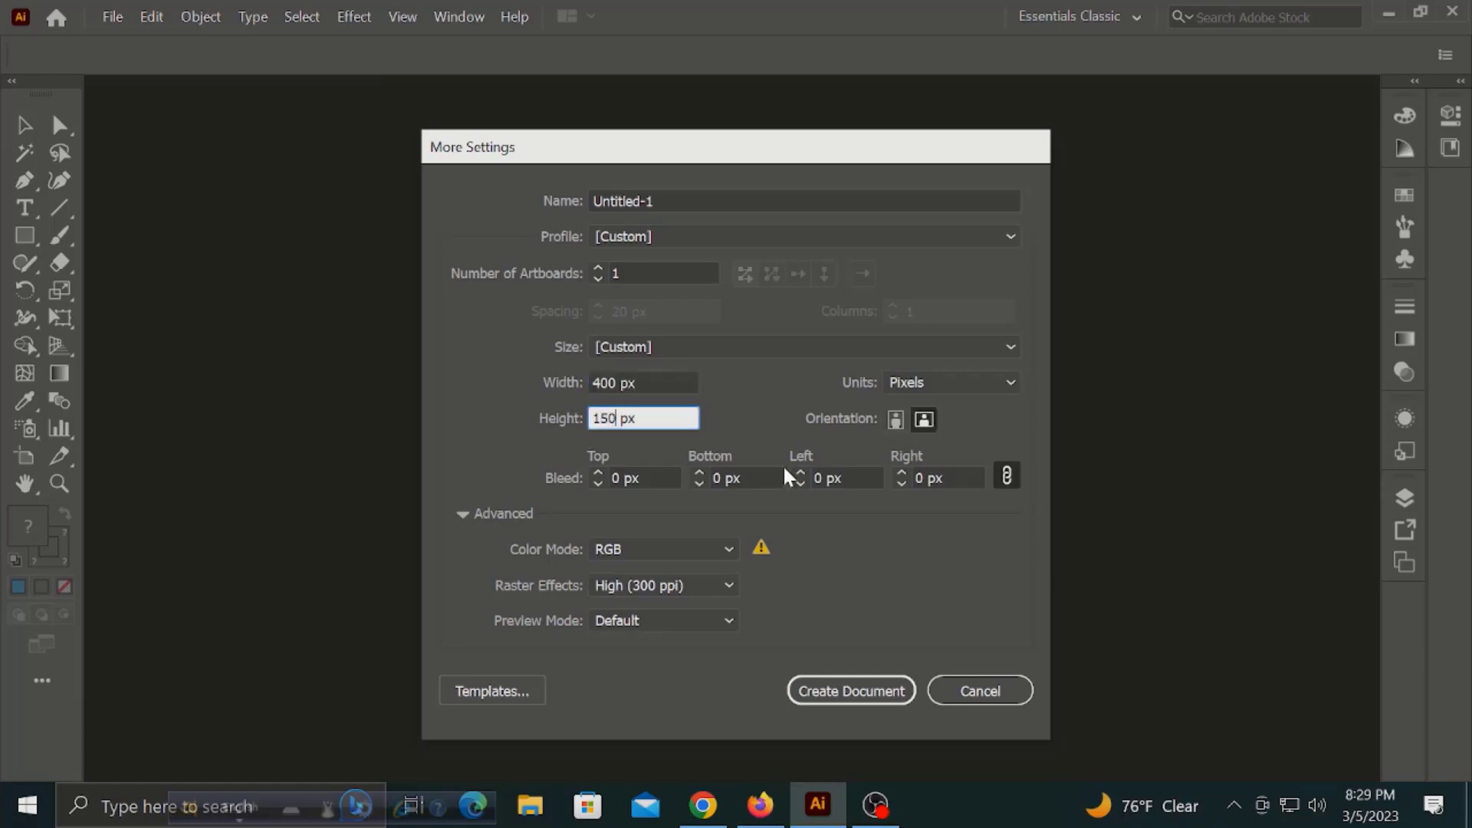
left_click(850, 690)
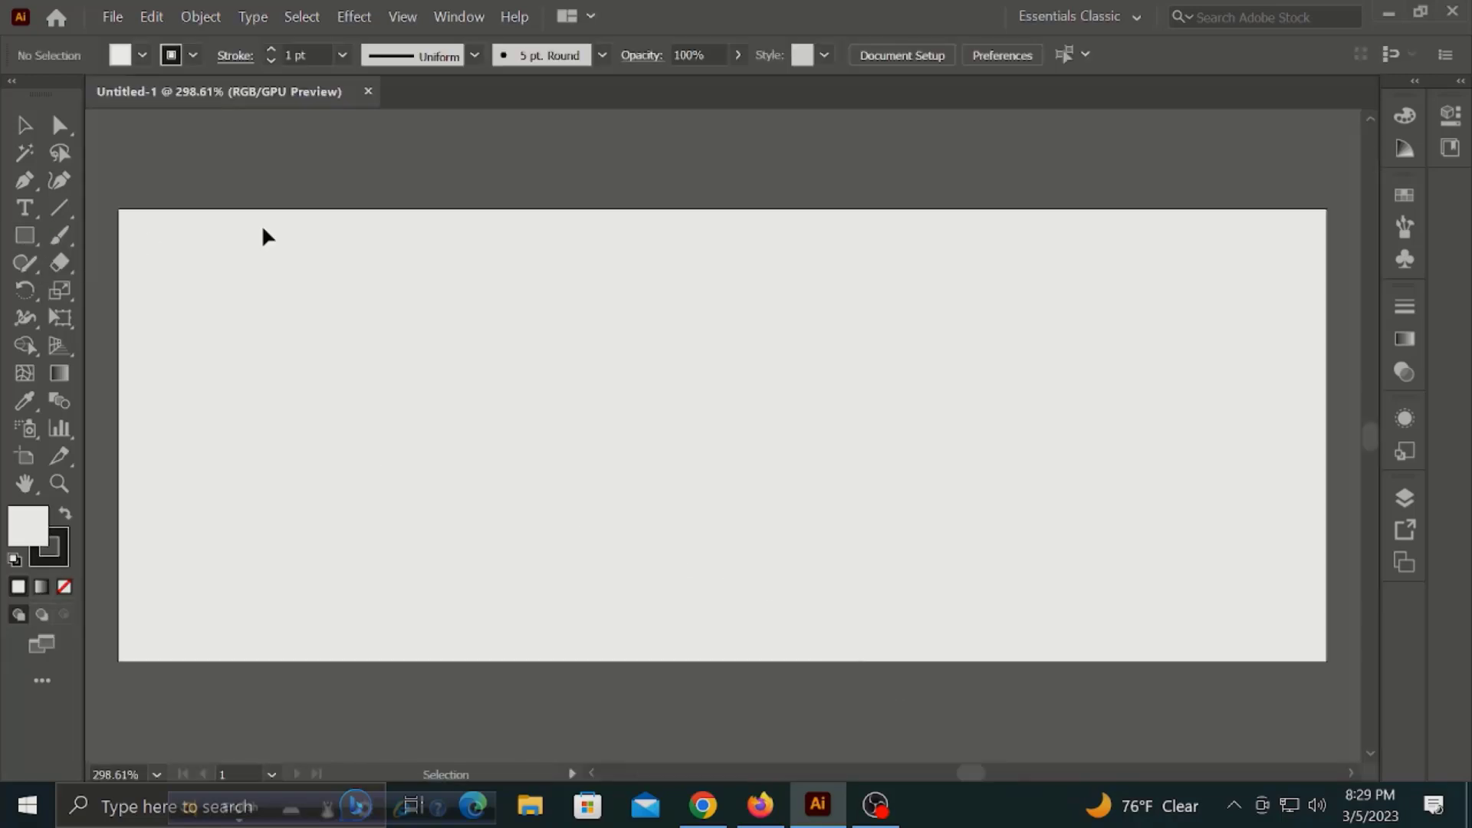
Draw a stroke-free rectangle covering the whole artboard
left_click(26, 240)
left_click(42, 513)
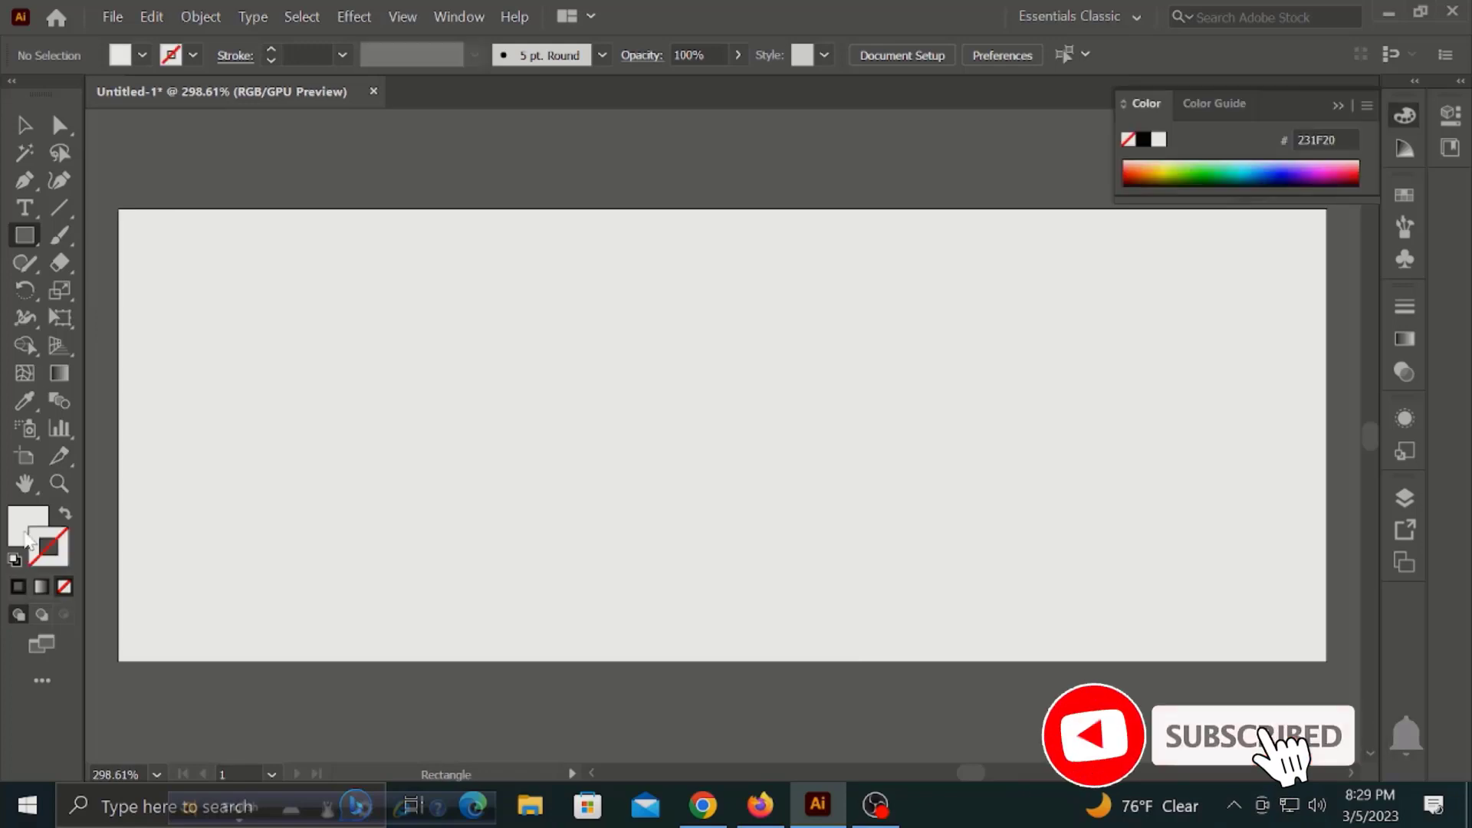
mouse_move(120, 210)
left_mouse_down()
mouse_move(332, 383)
mouse_move(1171, 633)
mouse_move(1324, 661)
left_mouse_up()
Draw a closed slanted quadrilateral over the right side of the artboard with the Pen tool
left_click(25, 180)
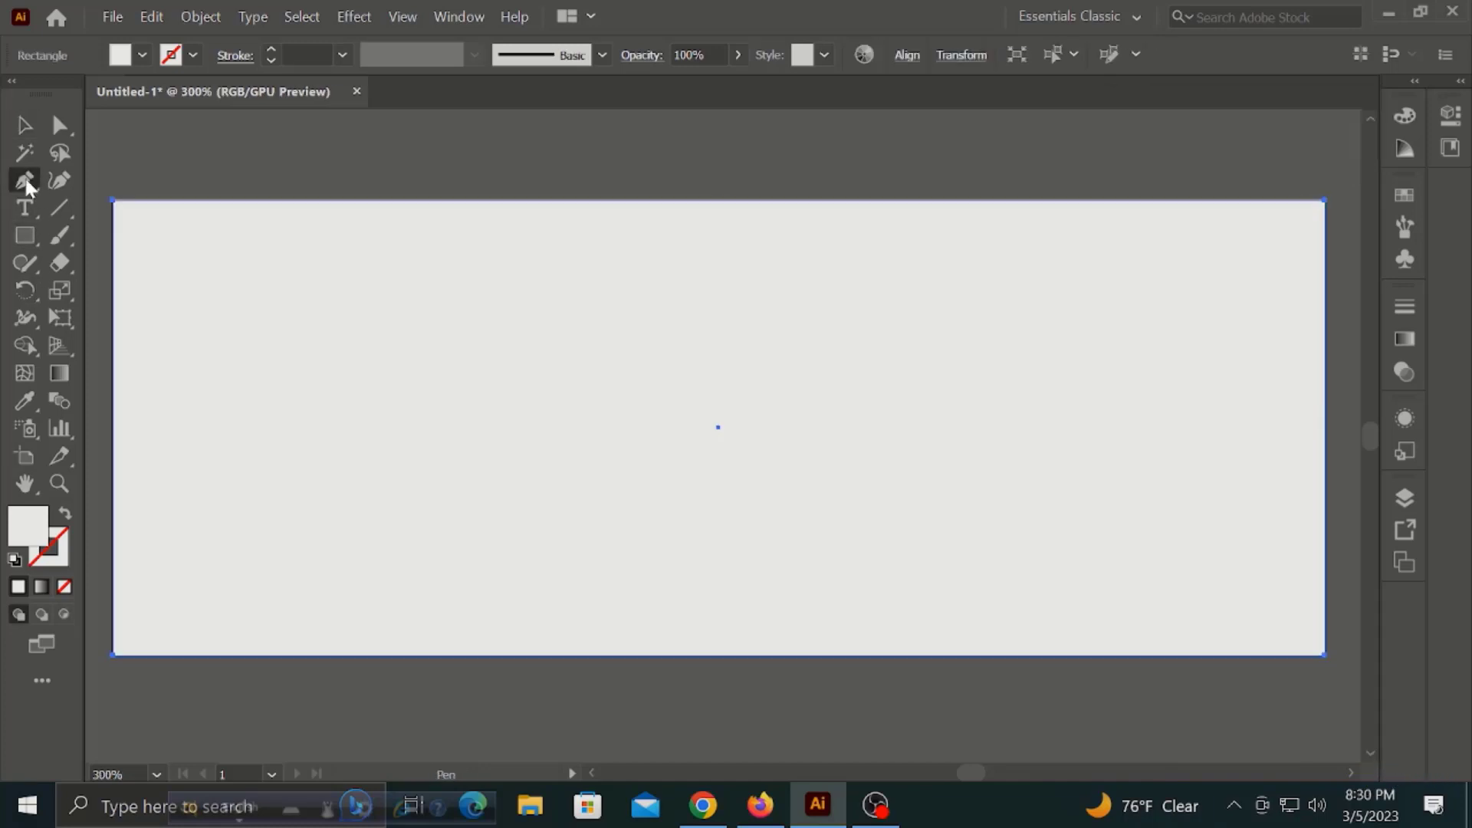
key("ctrl+shift+a")
left_click(877, 201)
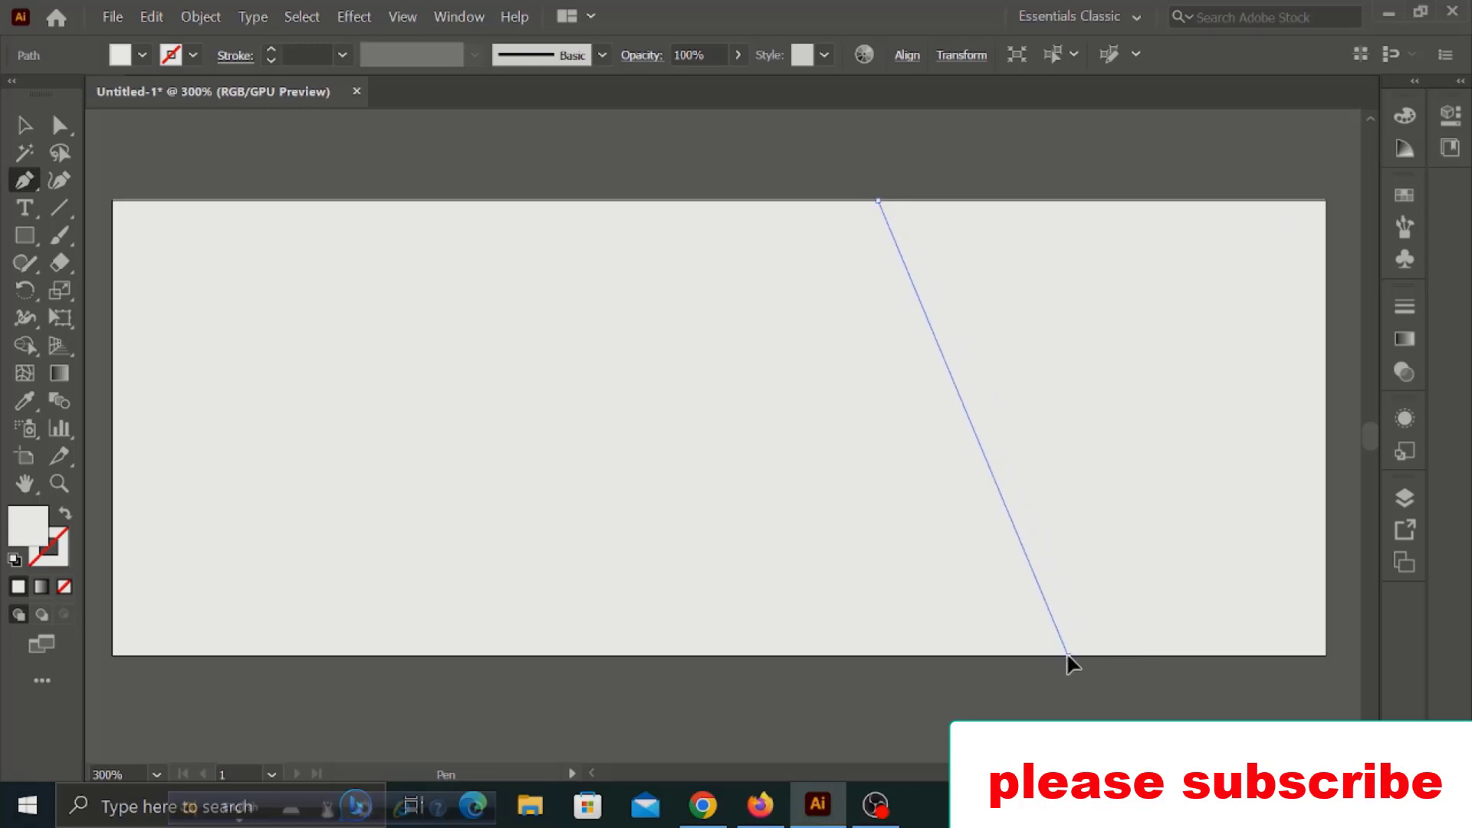
left_click(1067, 656)
left_click(1324, 655)
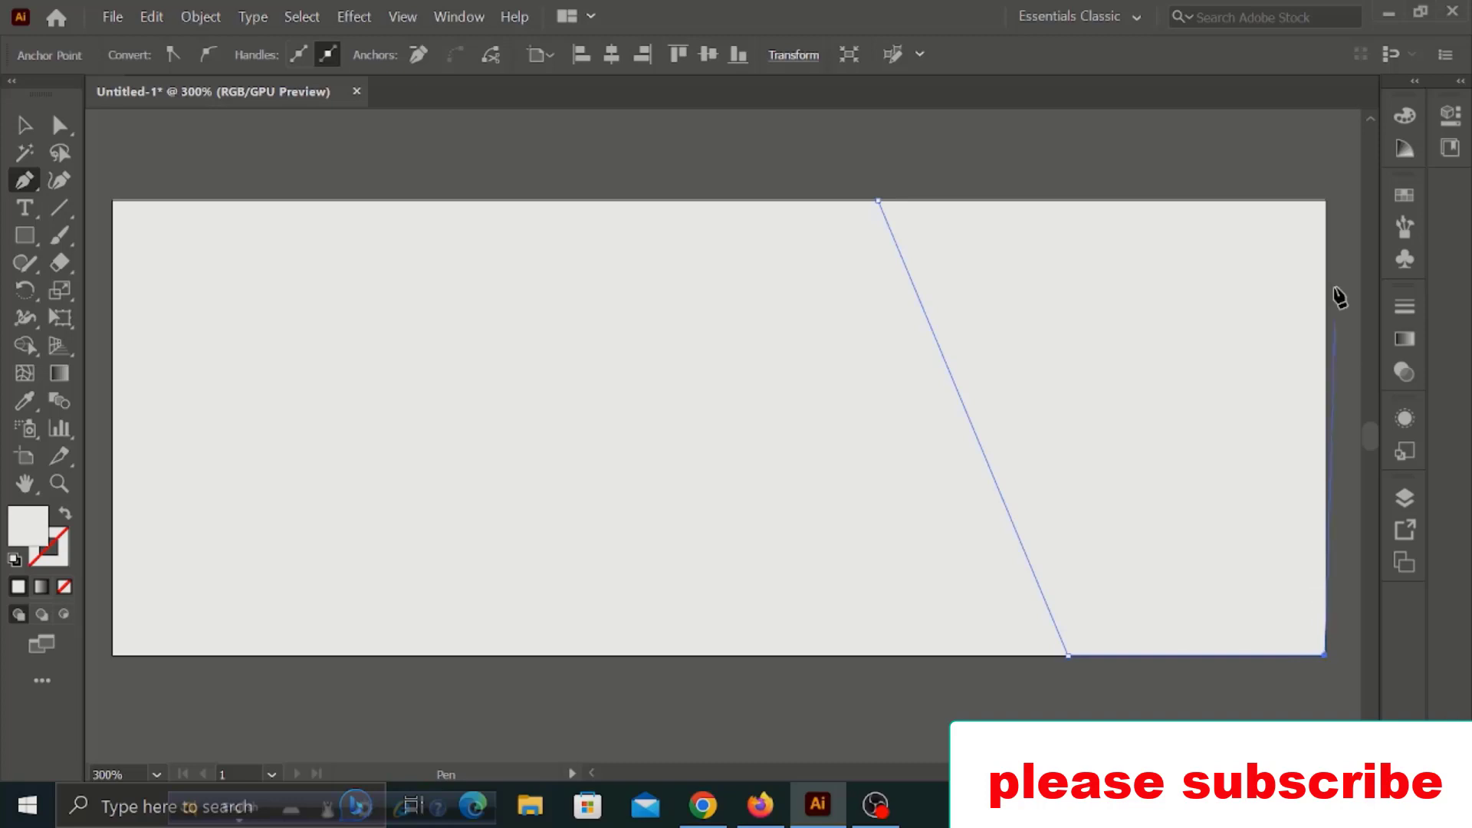
left_click(1324, 200)
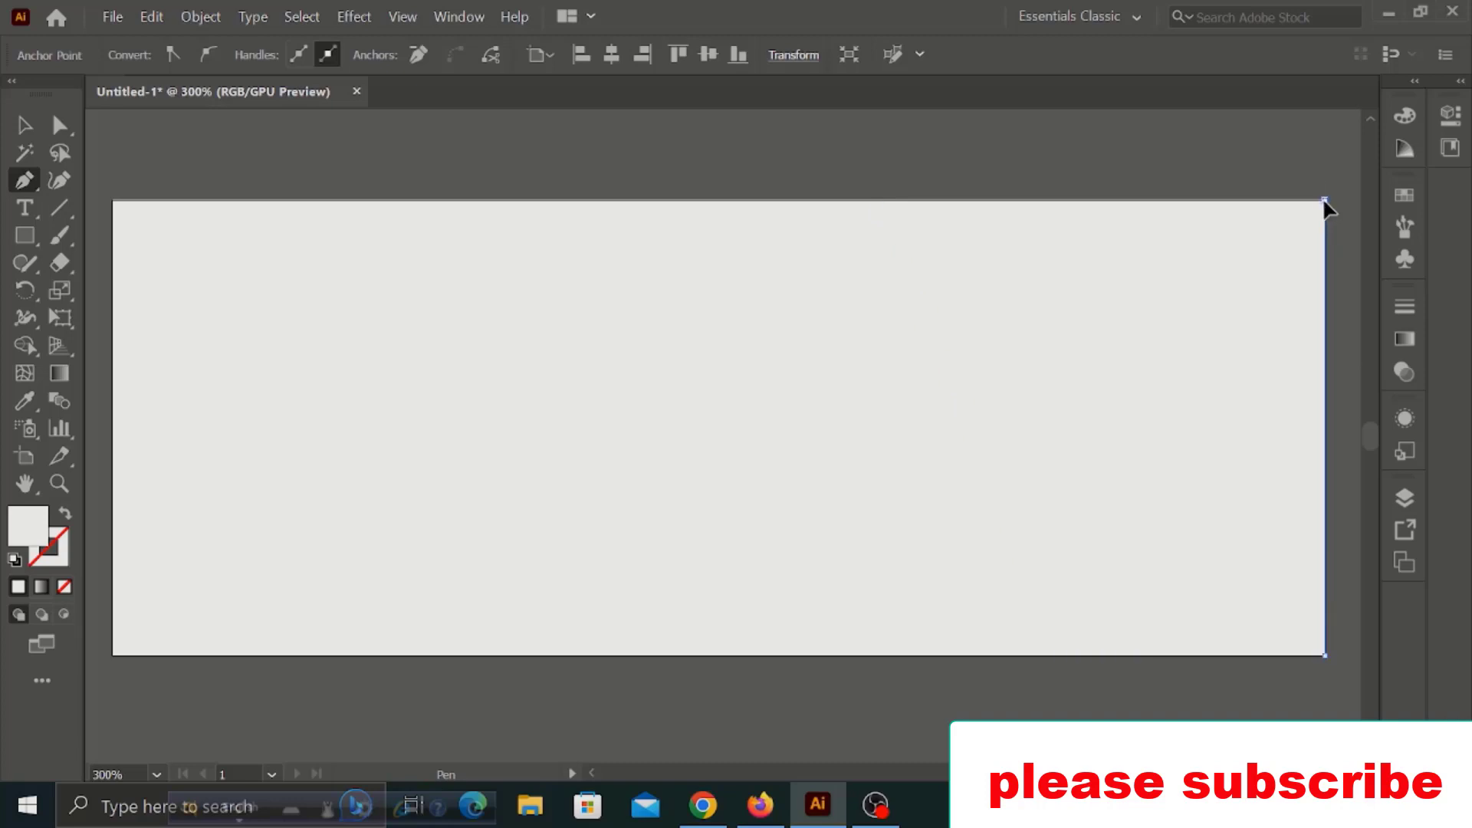
left_click(878, 200)
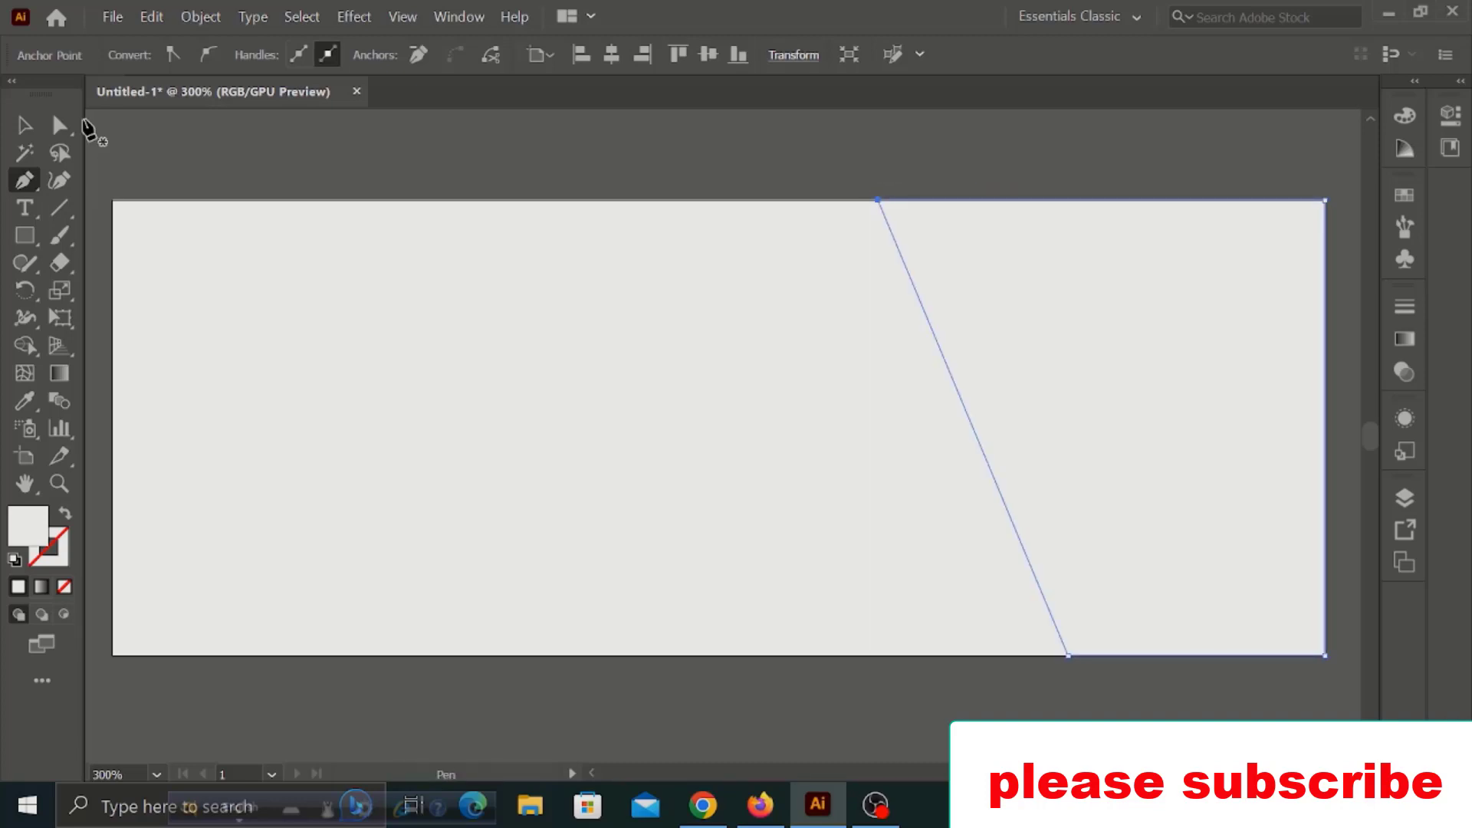
Fill the slanted shape with a grey swatch
left_click(24, 125)
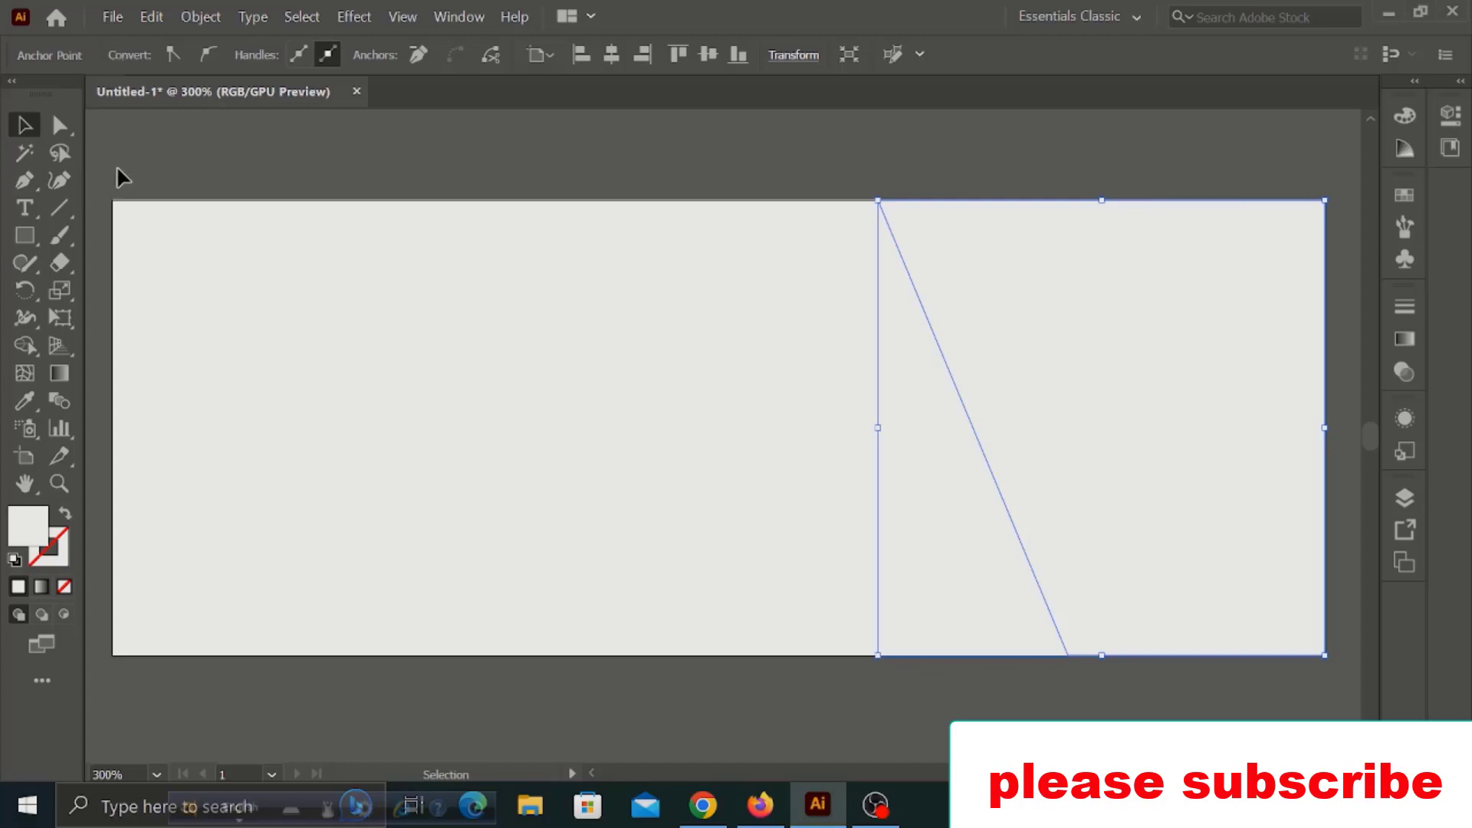
left_click(489, 268)
left_click(1102, 338)
left_click(127, 63)
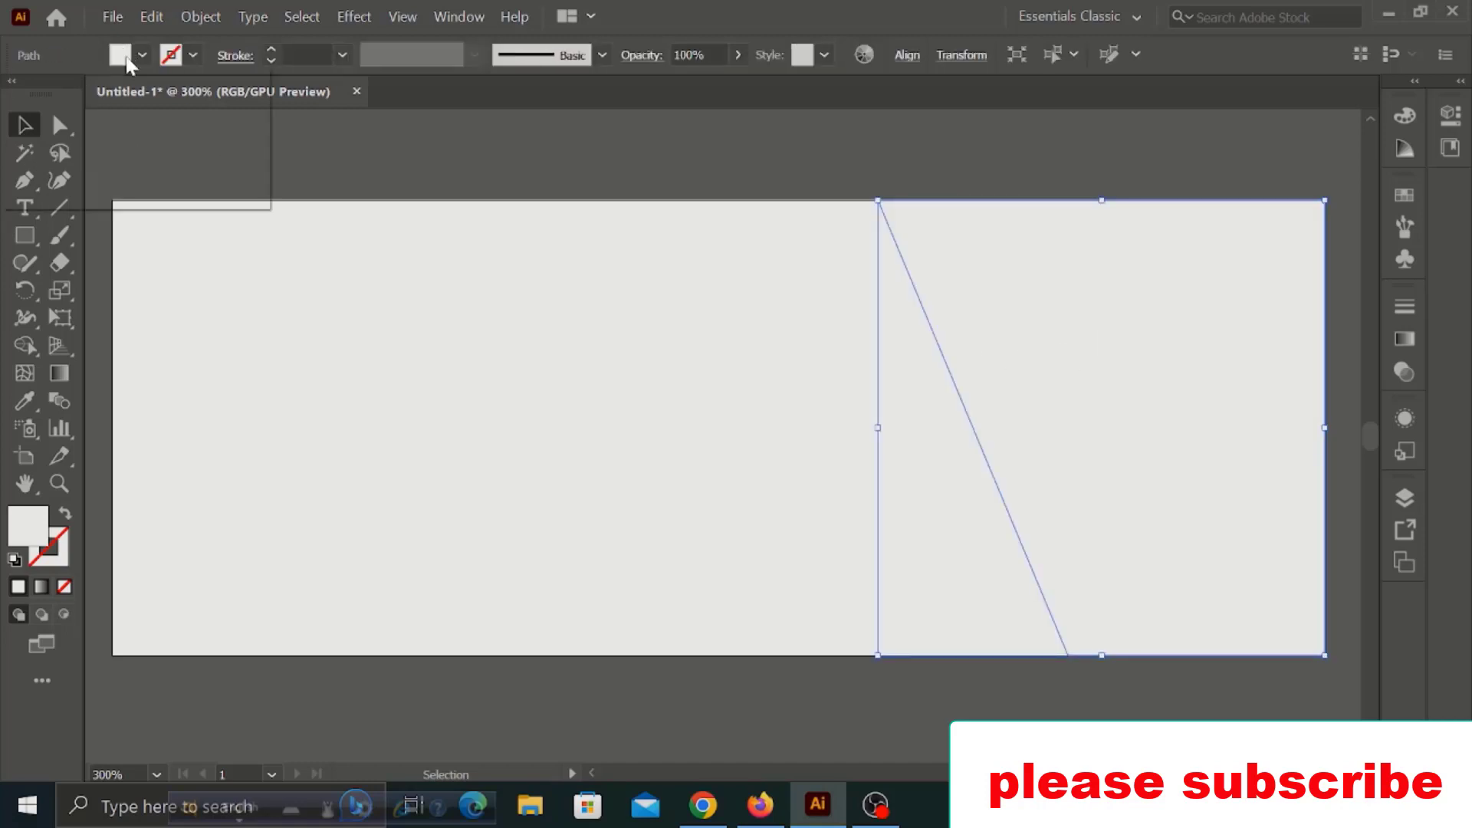
left_click(144, 159)
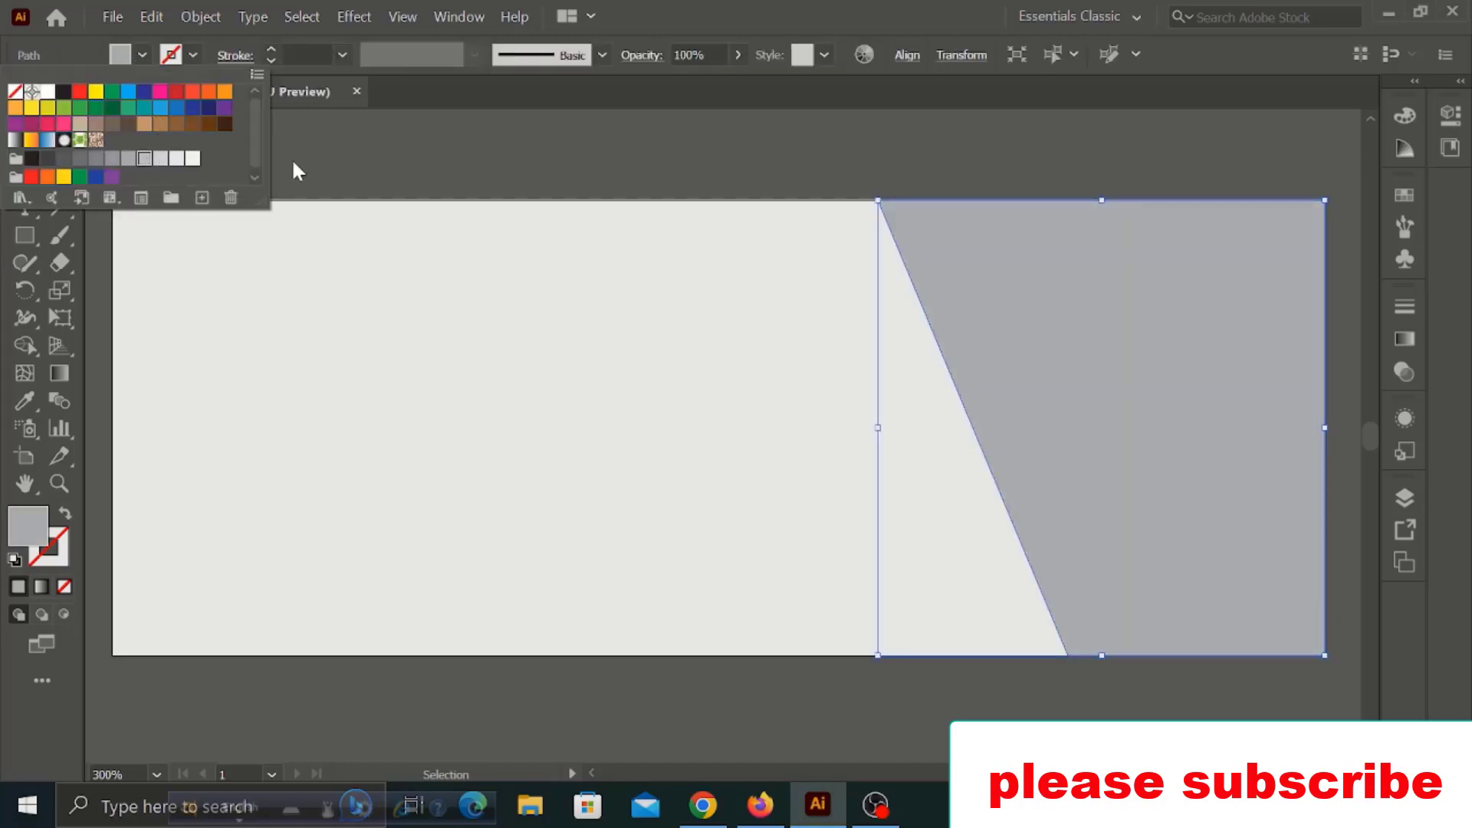
key("Escape")
key("p")
left_click(831, 199)
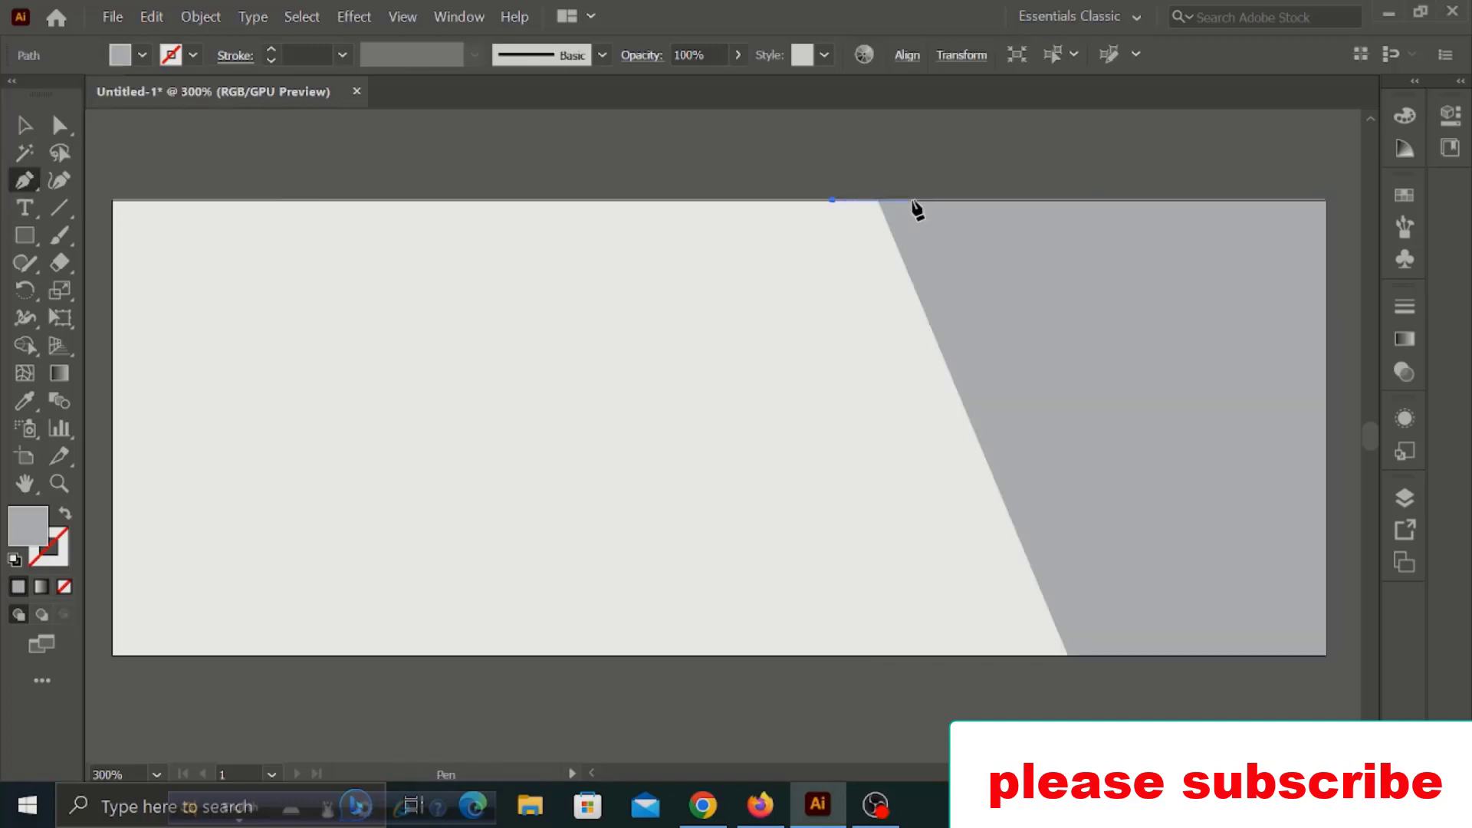
Draw a narrow slanted band beside the grey shape's left edge
left_click(912, 200)
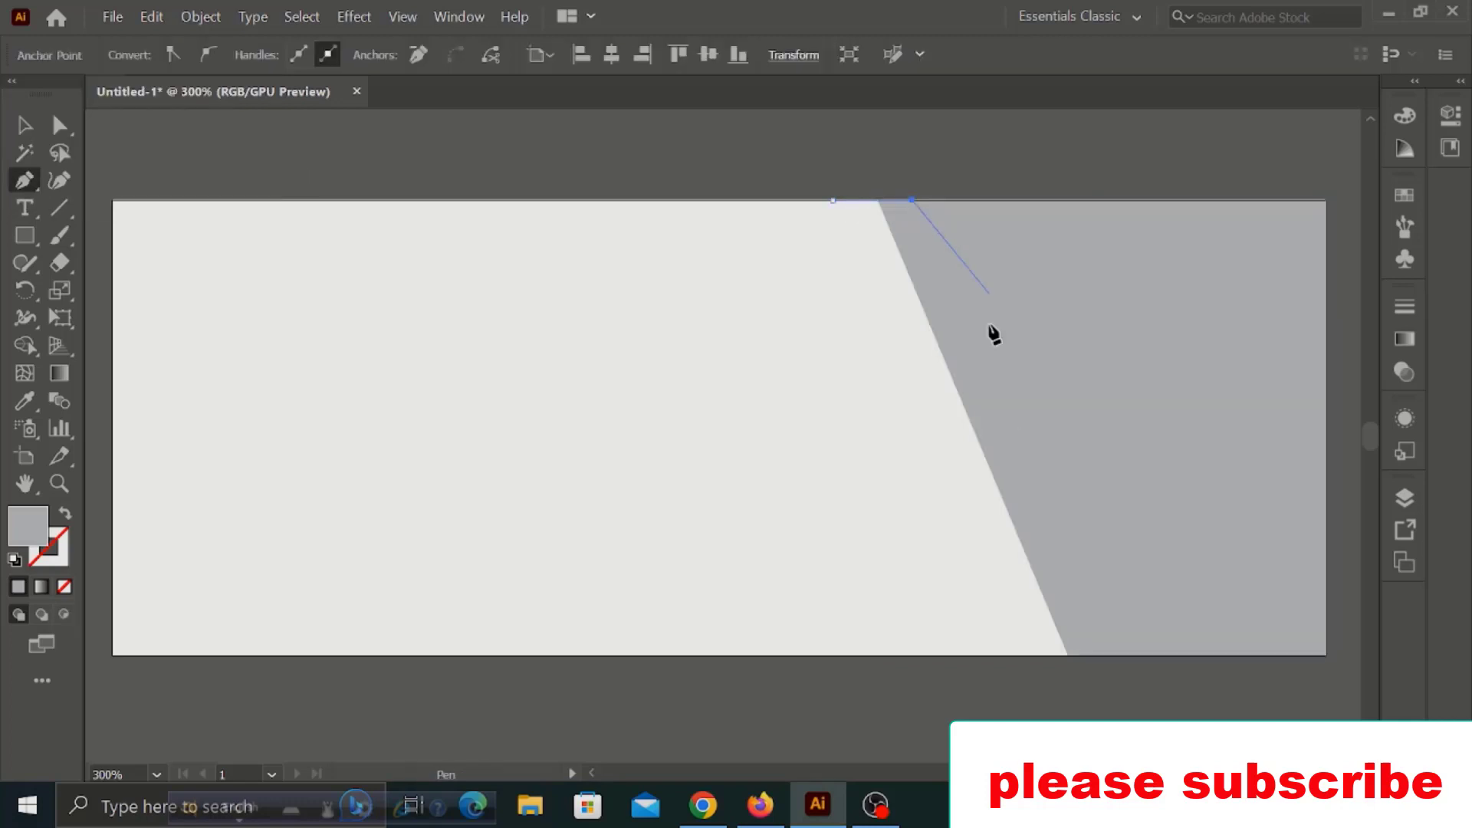
left_click(1101, 656)
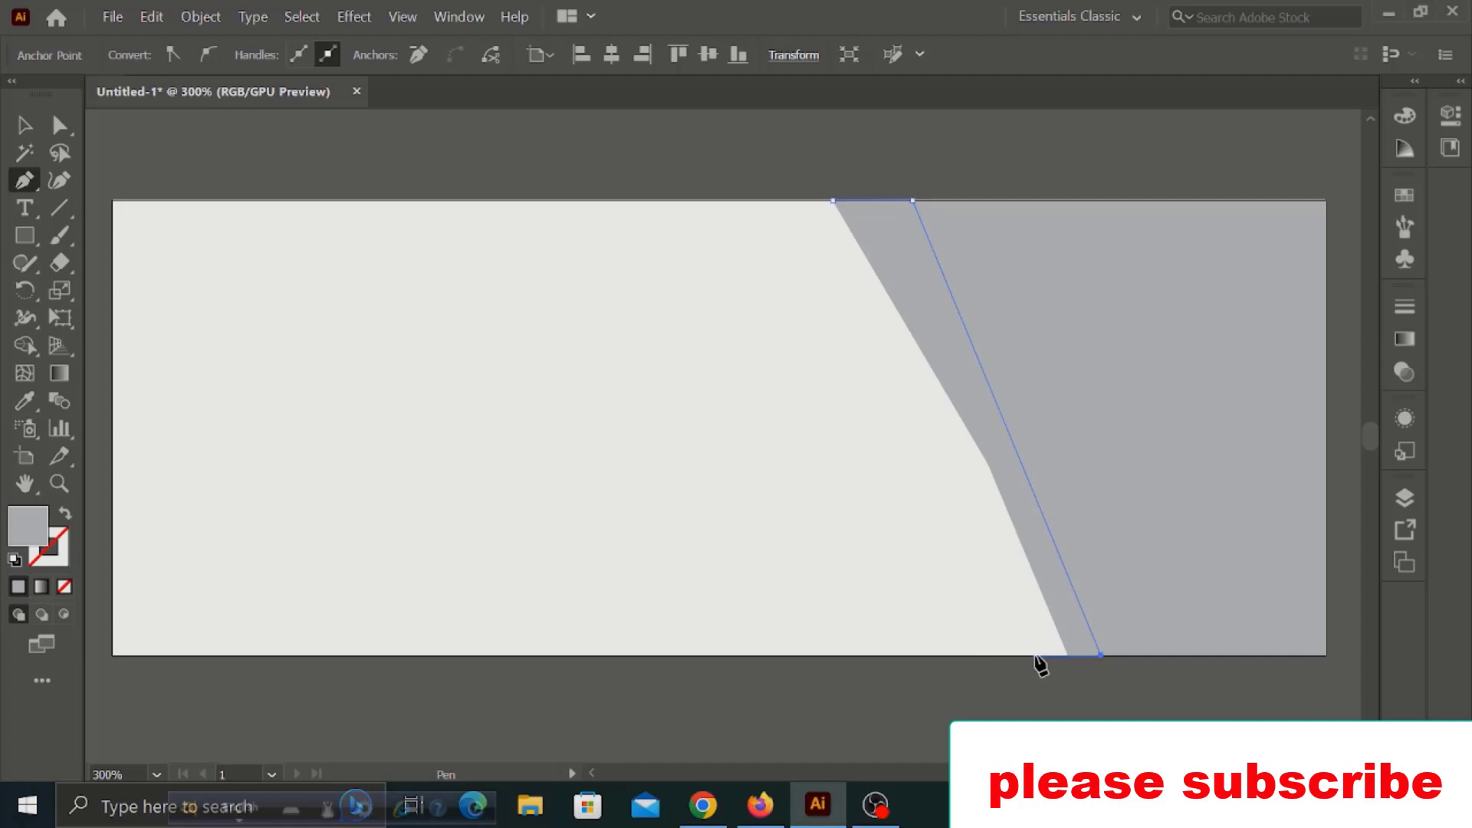
left_click(1036, 655)
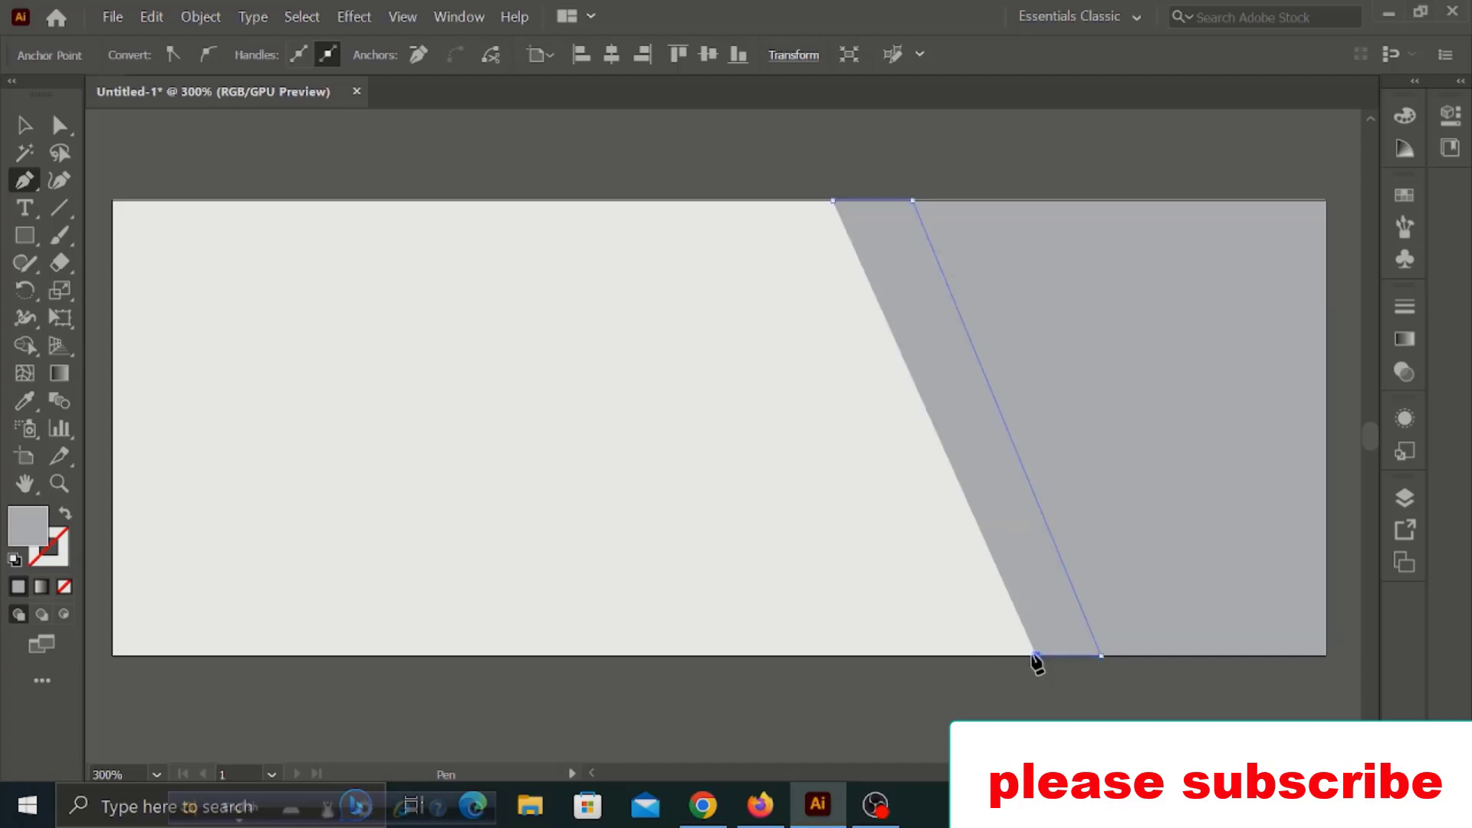
left_click(833, 200)
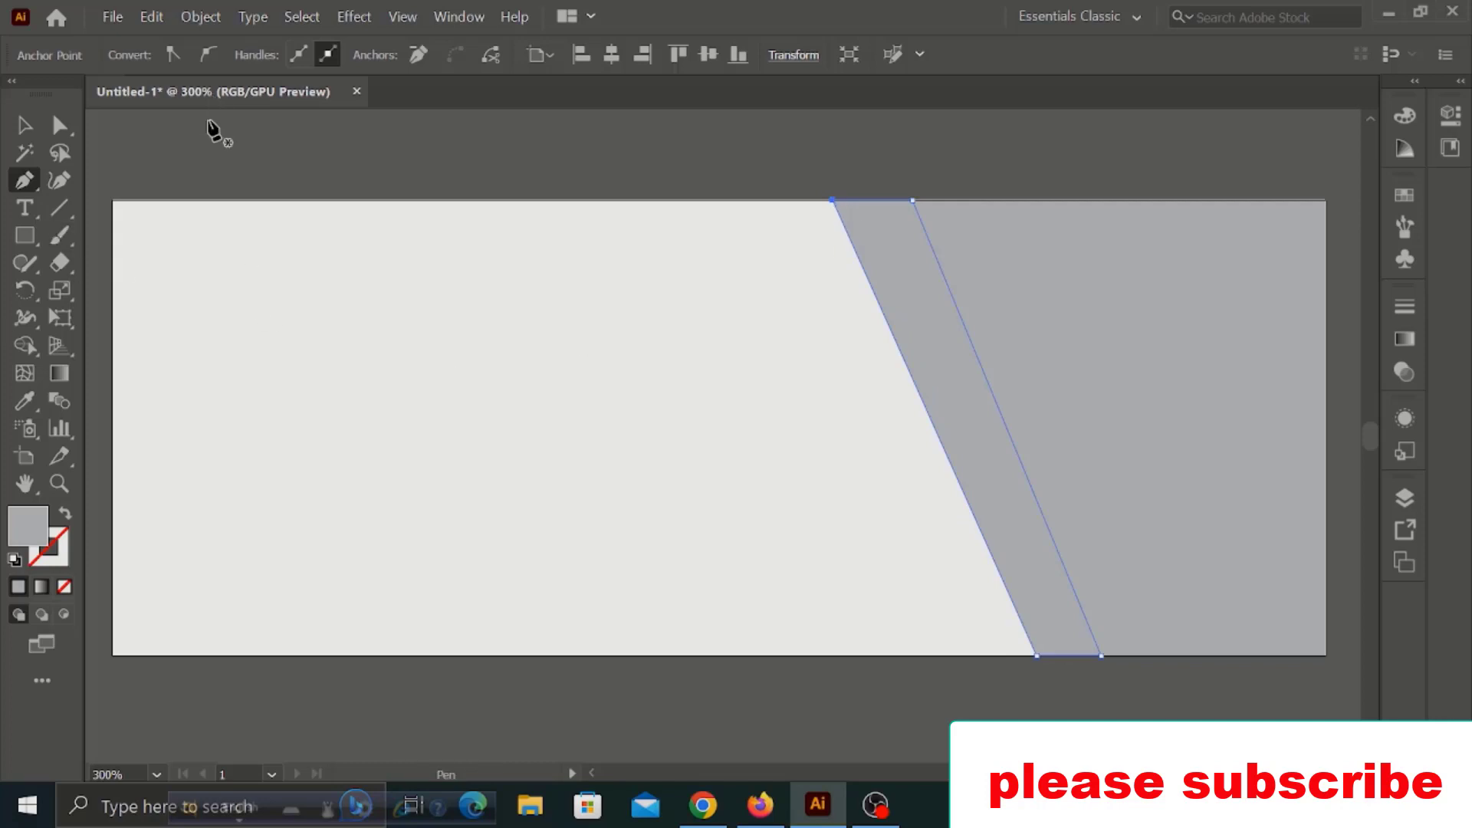
Fill the narrow band with a blue gradient swatch
key("v")
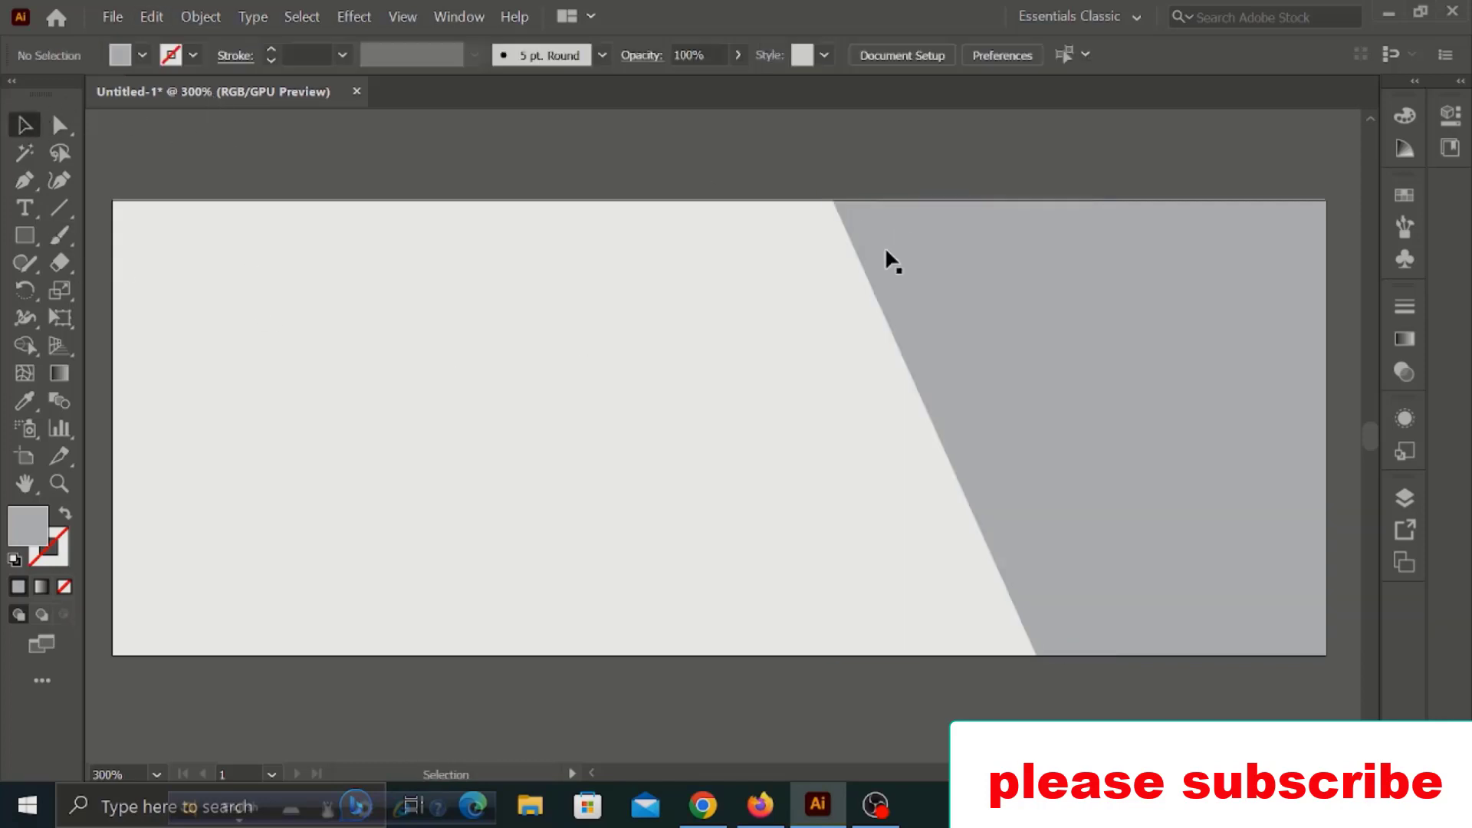
left_click(889, 264)
left_click(120, 54)
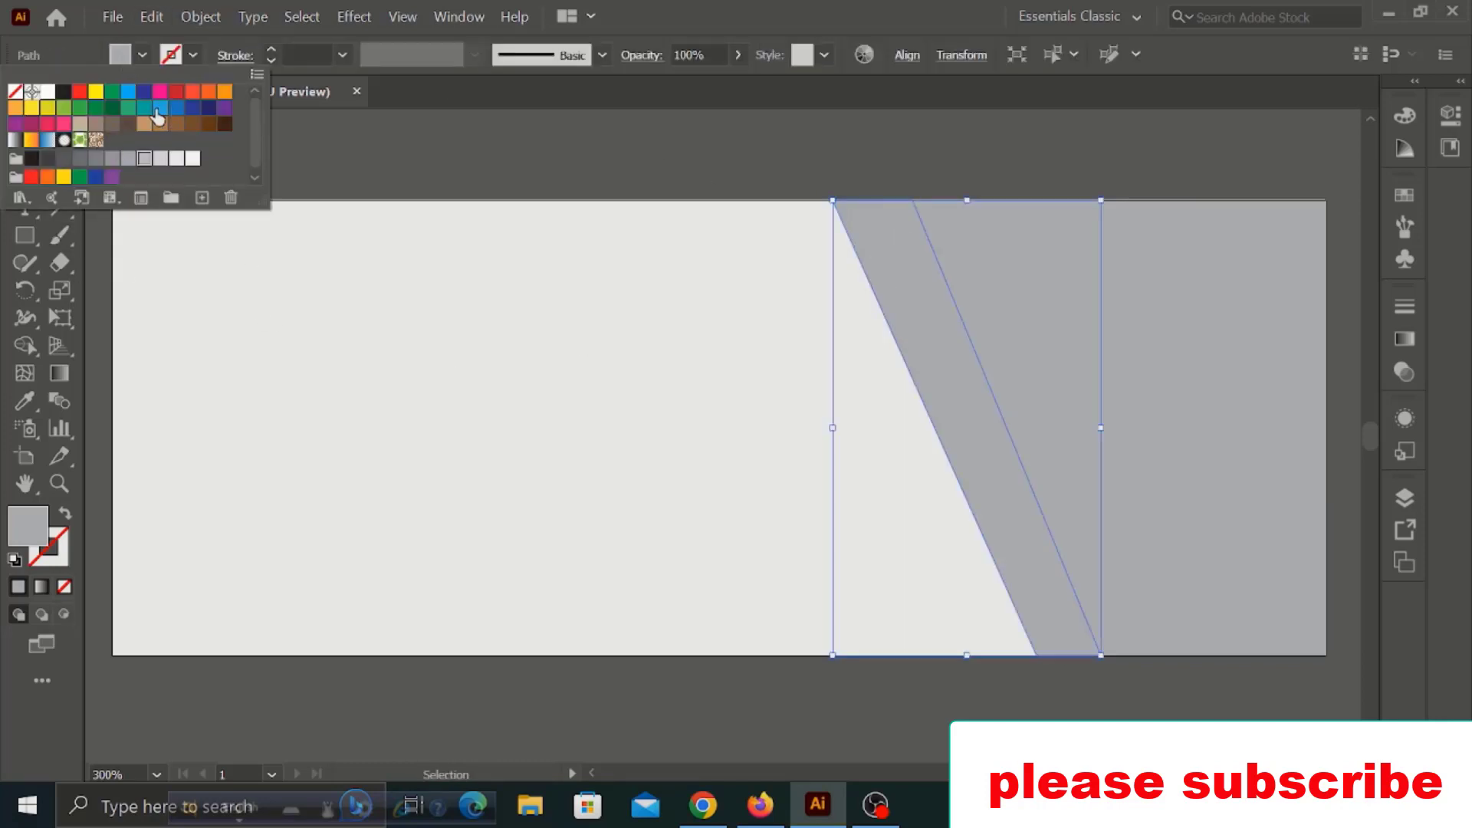
left_click(47, 141)
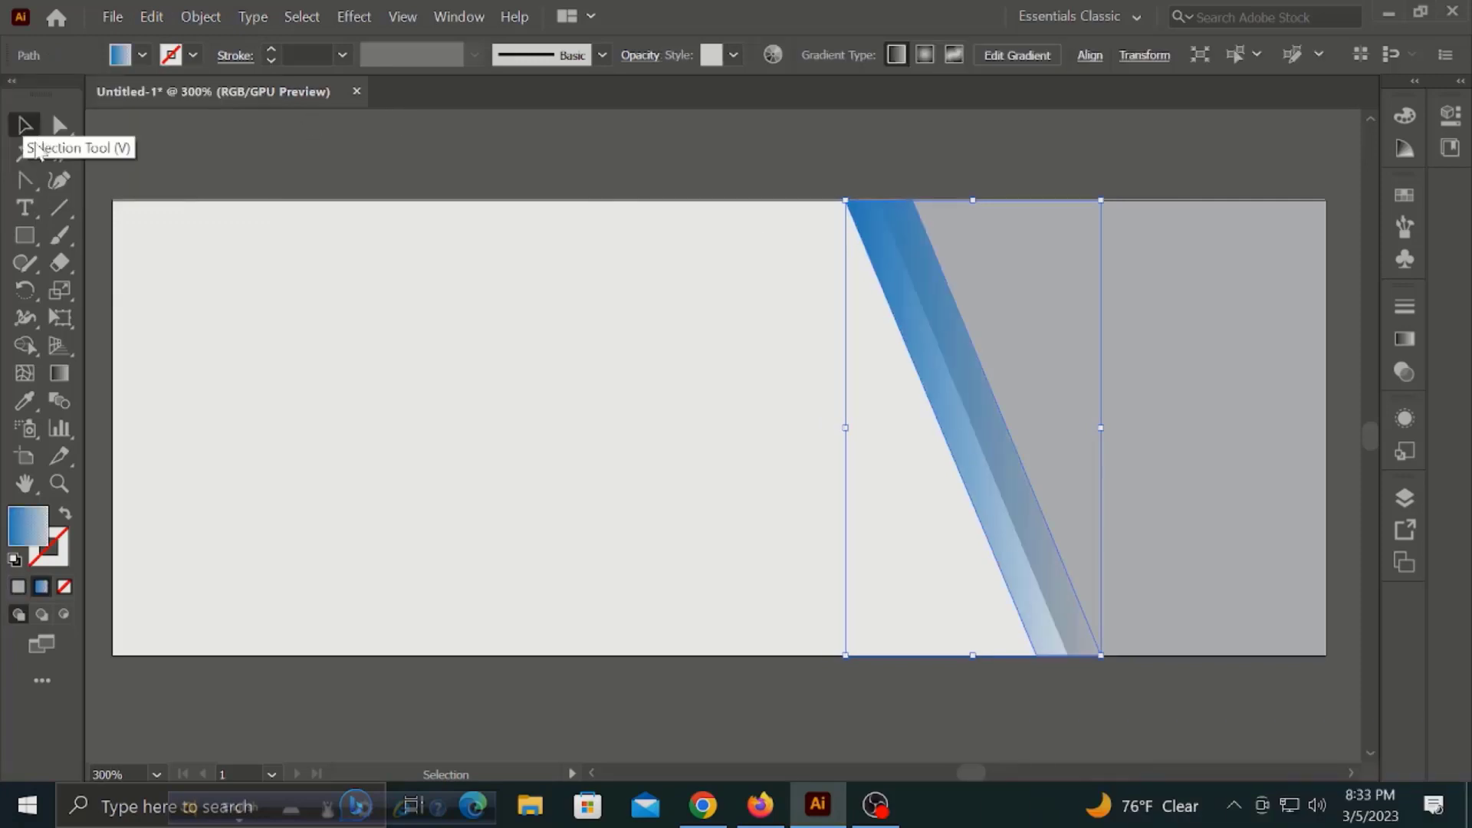
Reverse the band's gradient so it runs from transparent white to a purple end stop
left_click(60, 374)
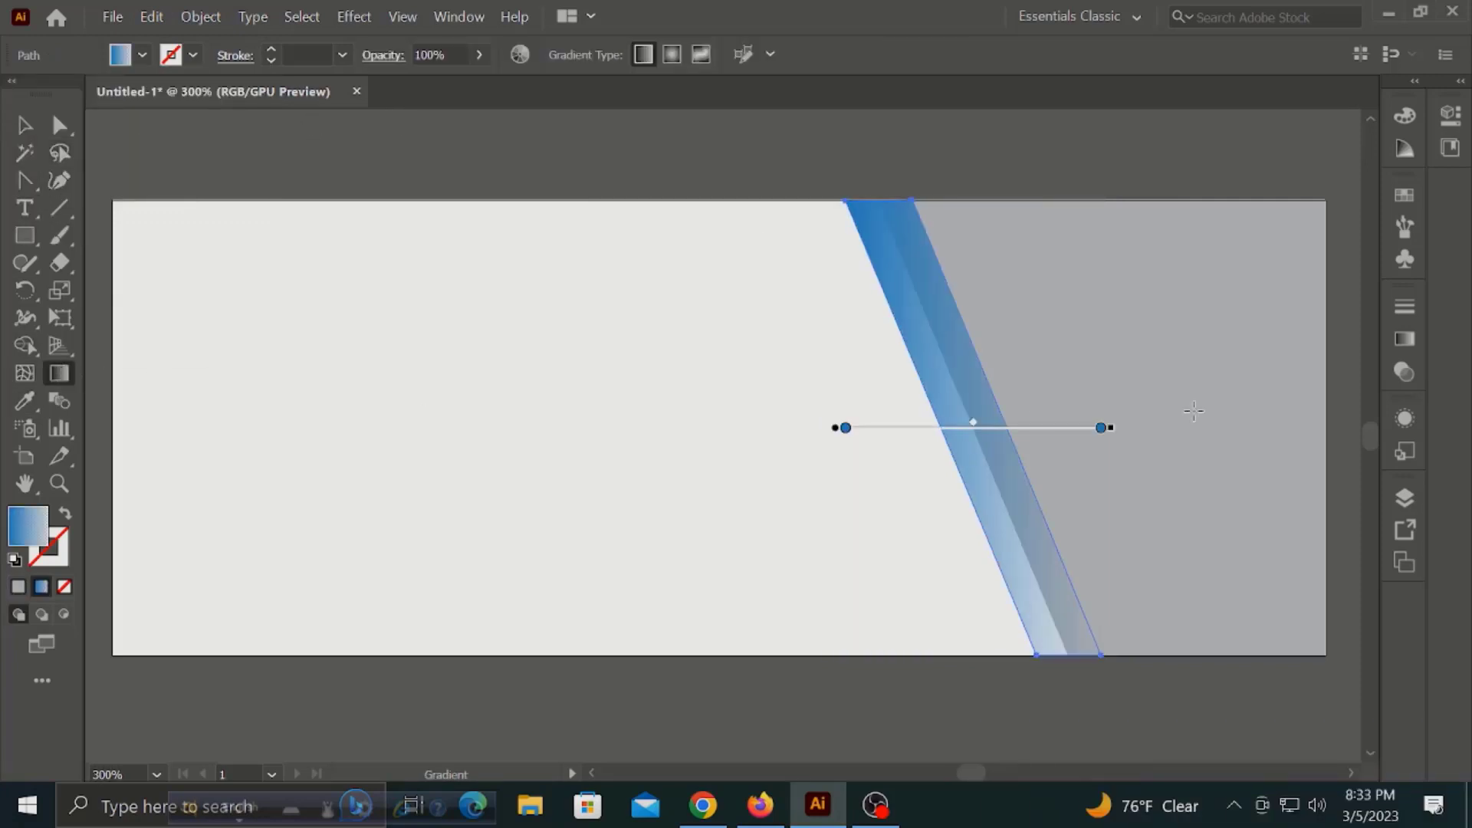
left_click(1405, 339)
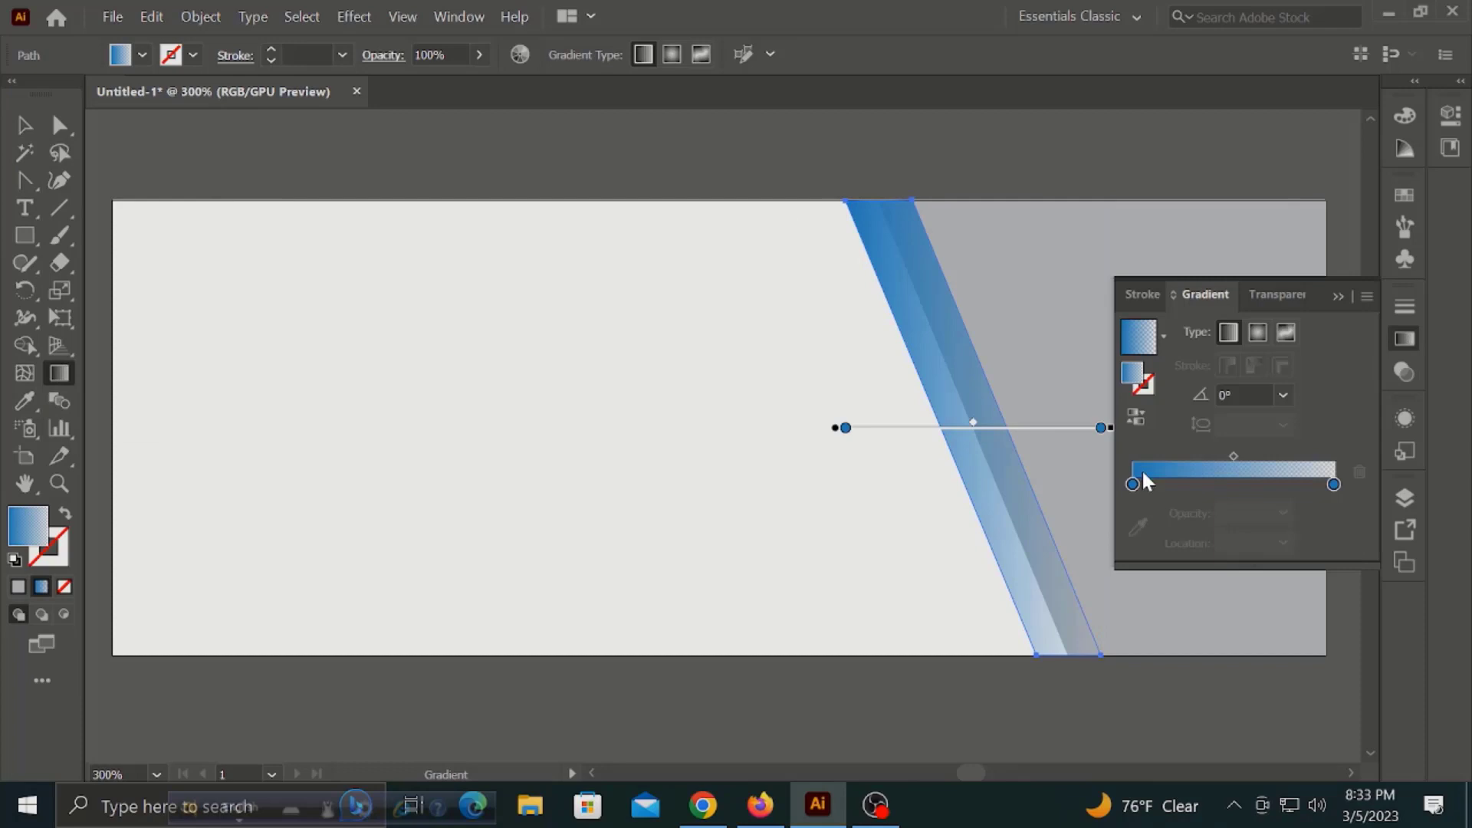
left_click_drag(1133, 484, 1346, 483)
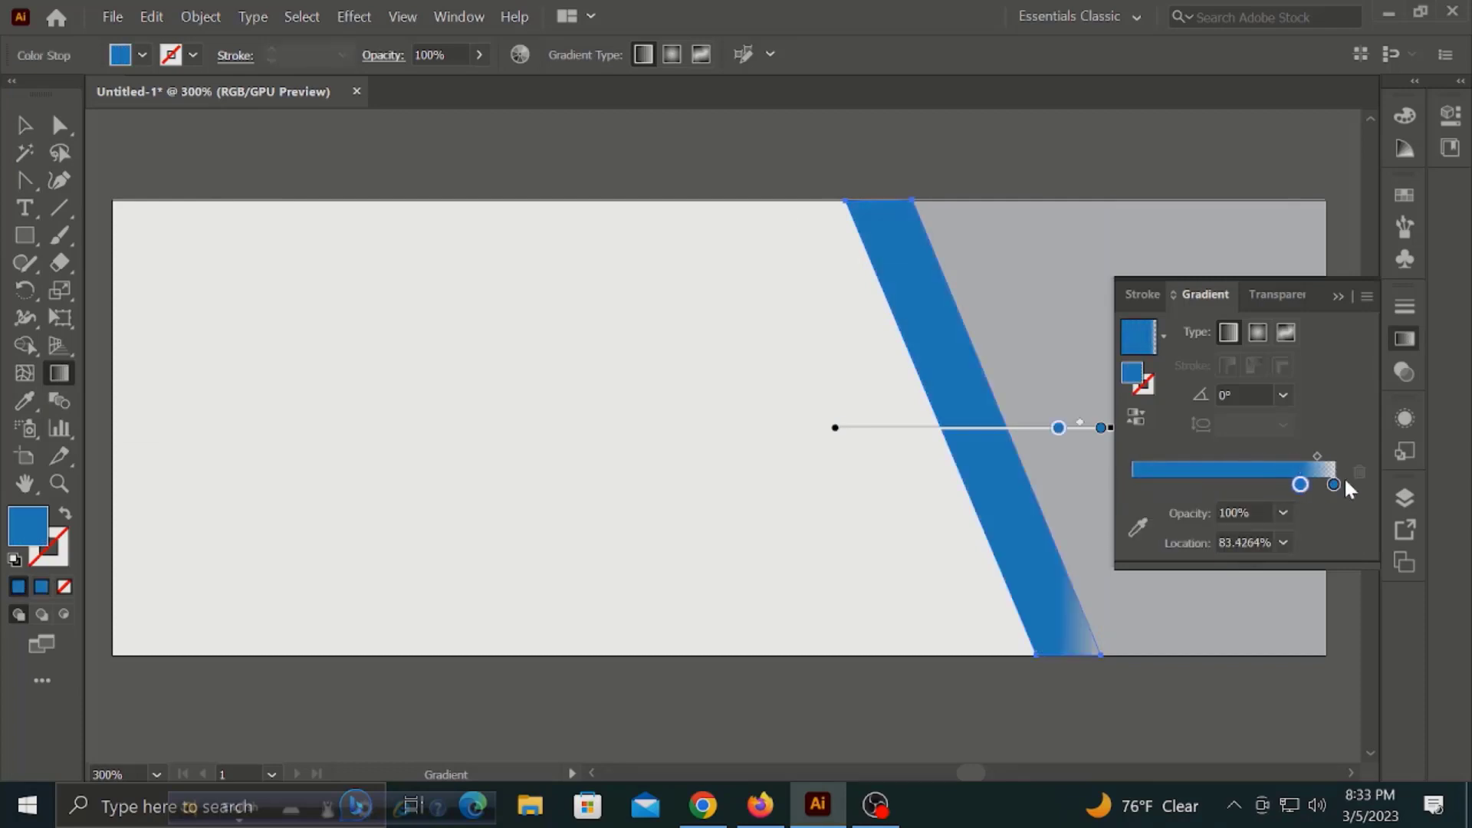
left_click(1136, 416)
left_click_drag(1166, 484, 1334, 485)
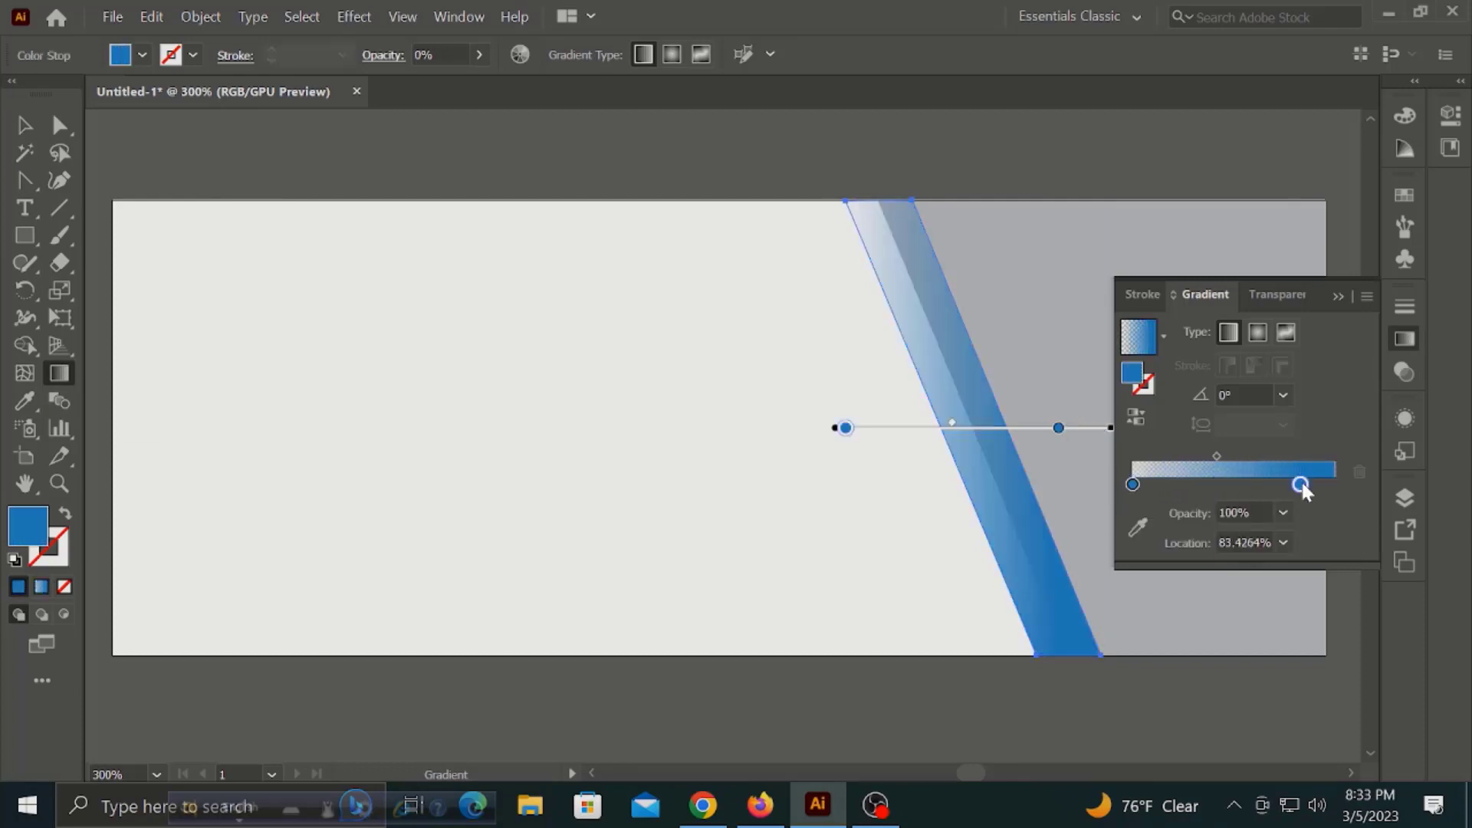
double_click(1334, 484)
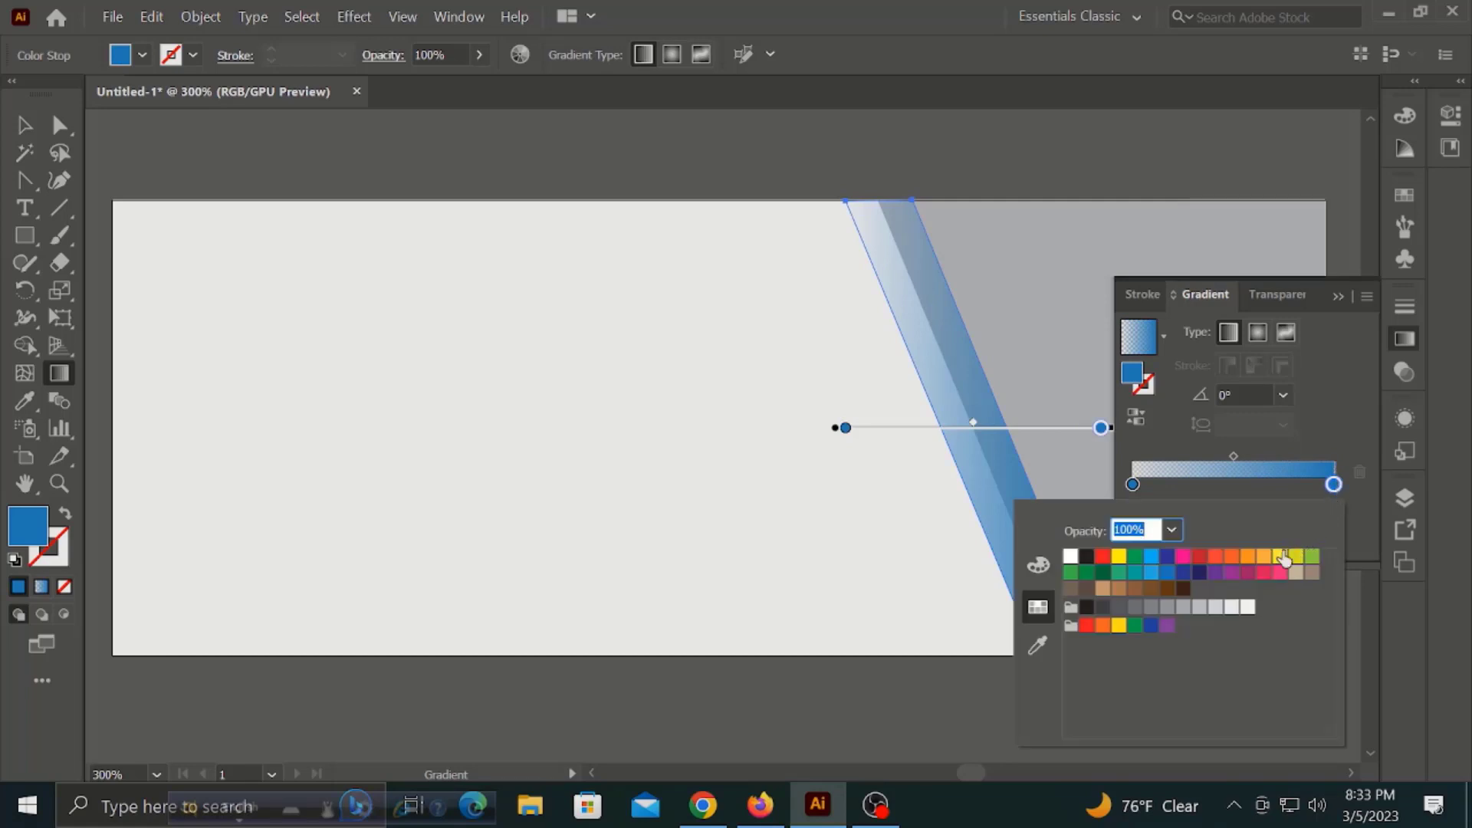
left_click(1216, 573)
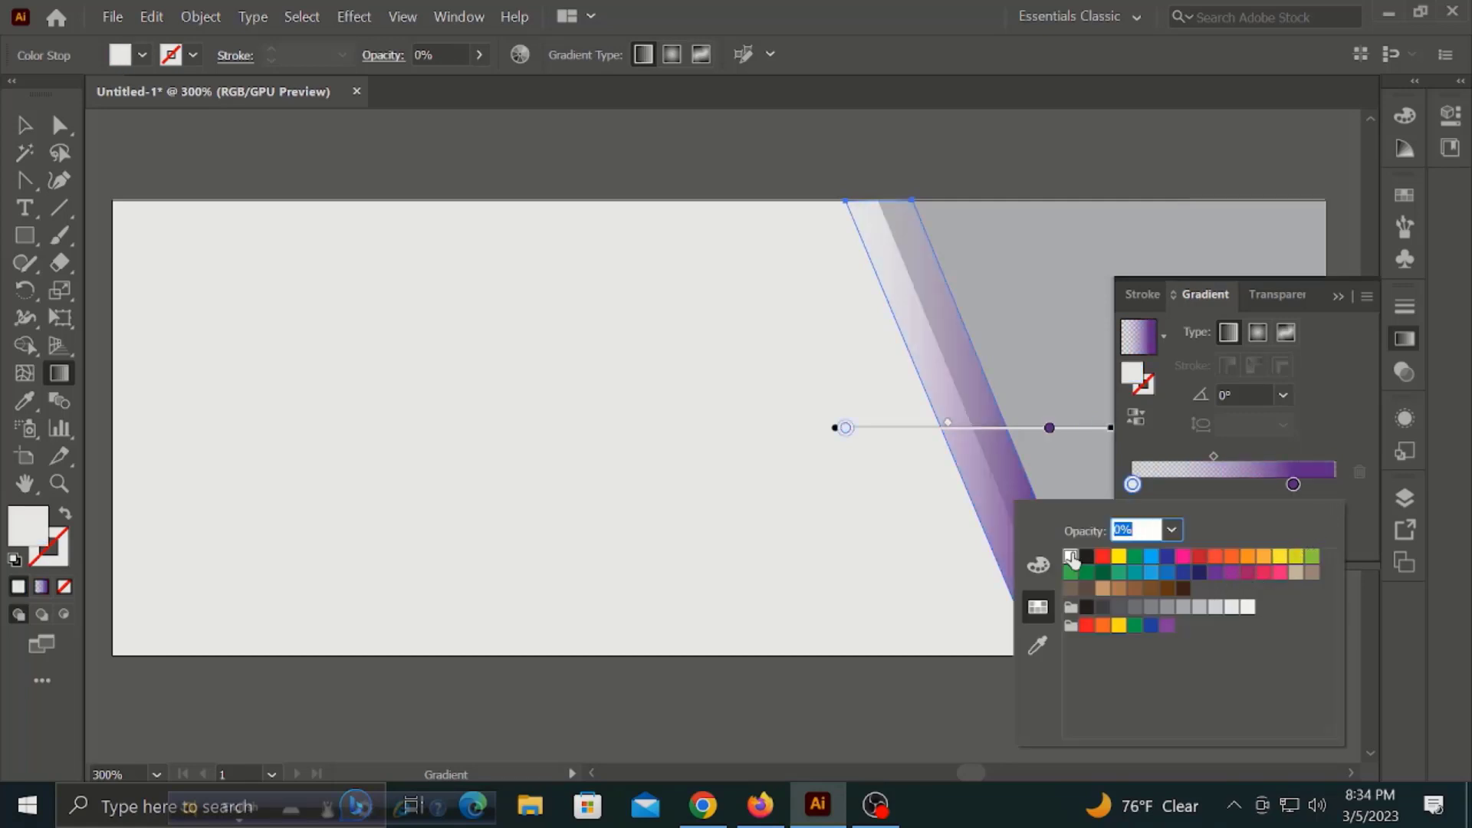
left_click(964, 161)
Duplicate the slanted band to the left and make its gradient's dark end magenta-purple
key("v")
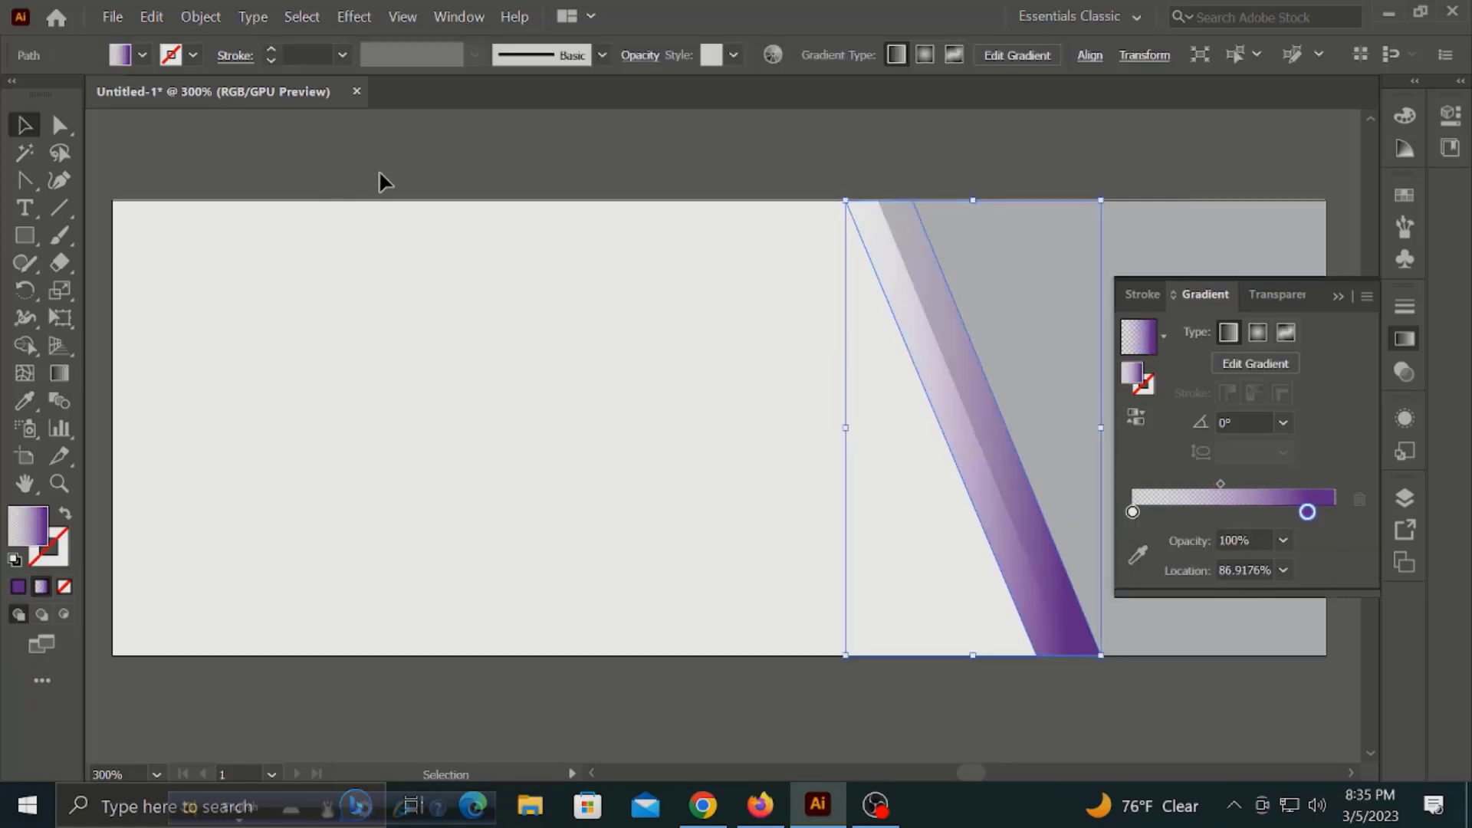
left_click_drag(966, 438, 912, 438)
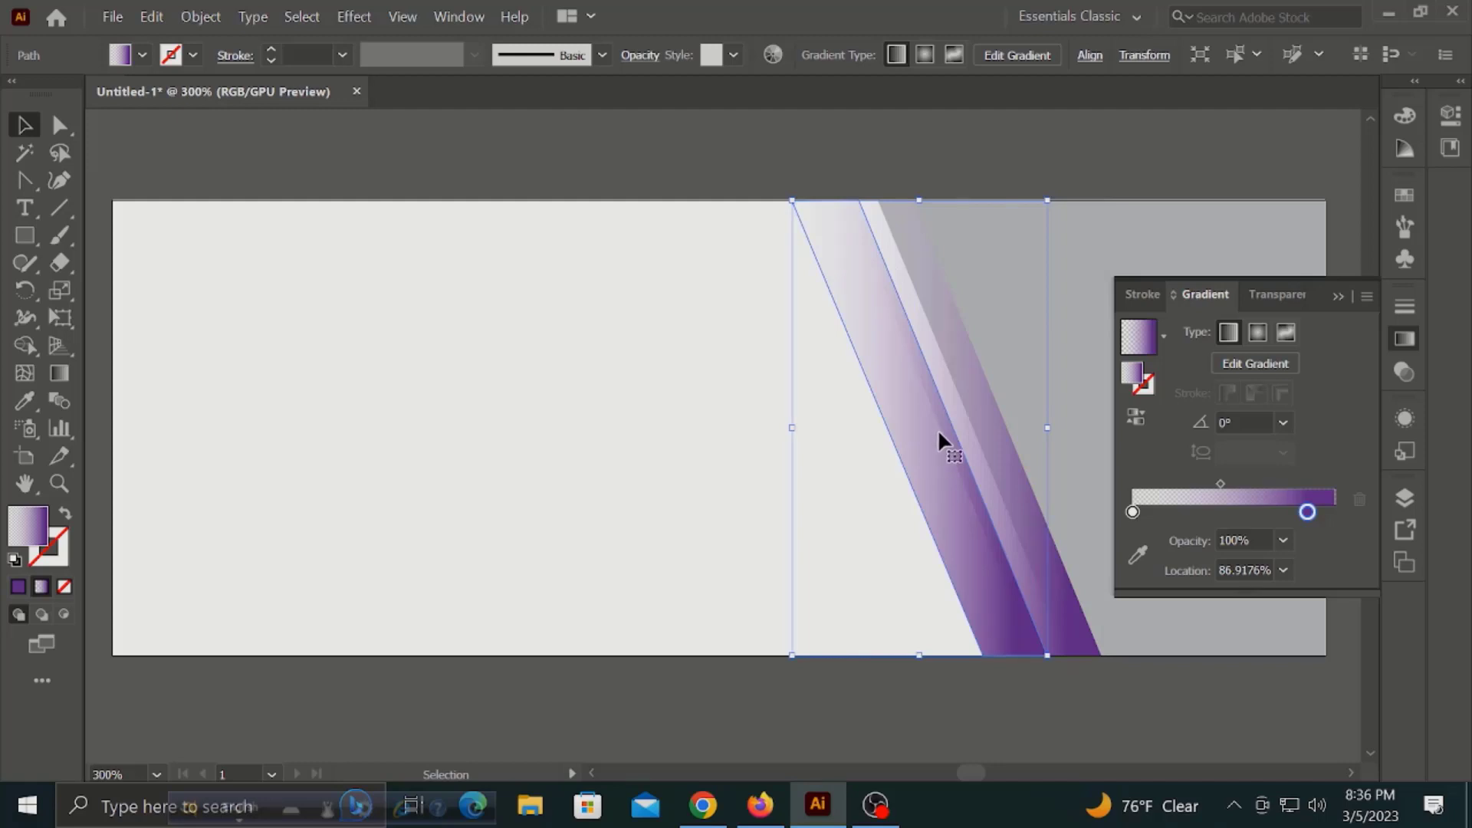
double_click(1307, 511)
left_click(1231, 600)
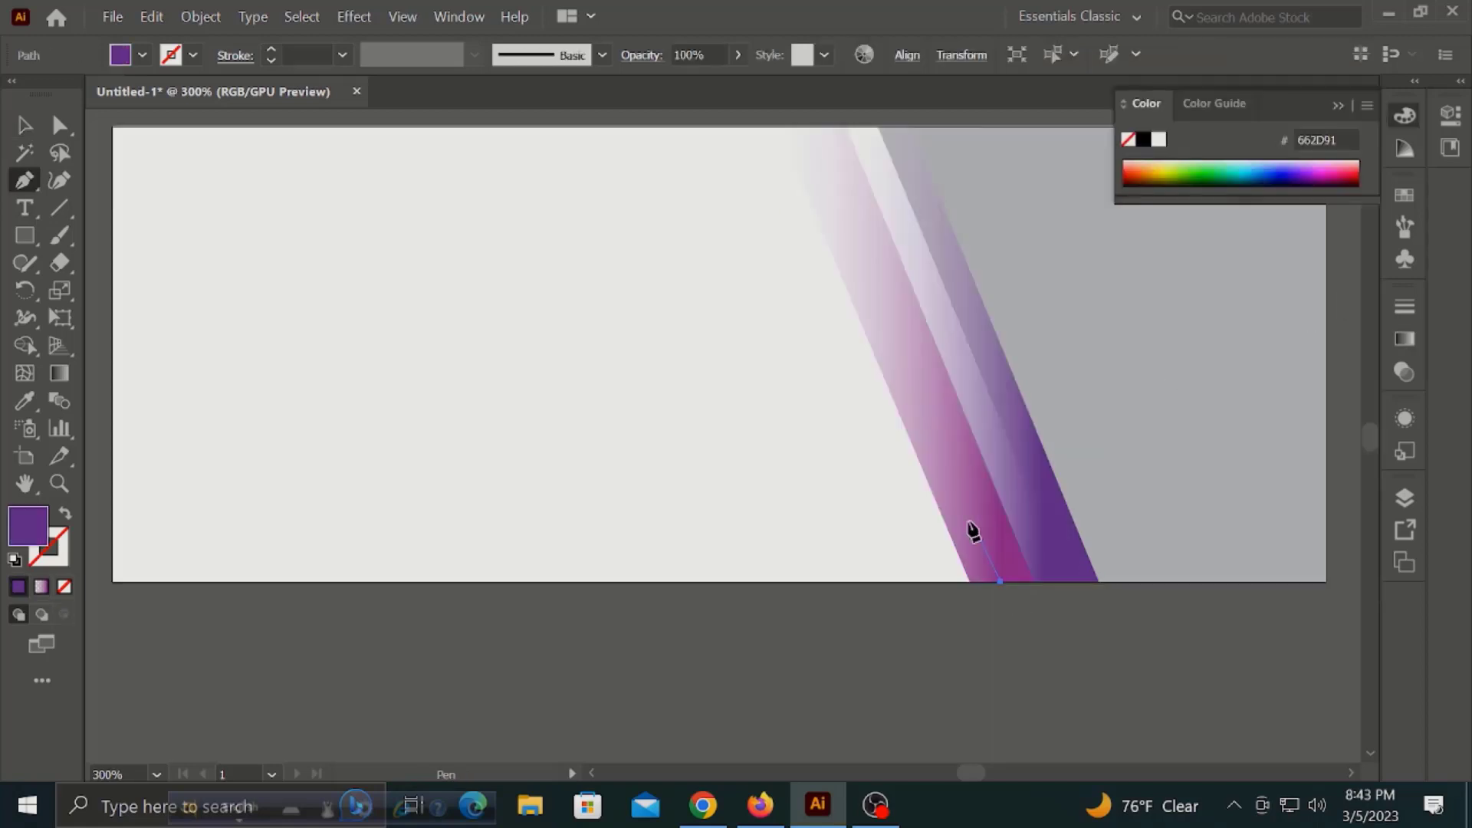
Draw a four-point open path along the diagonal stripes
left_click(856, 230)
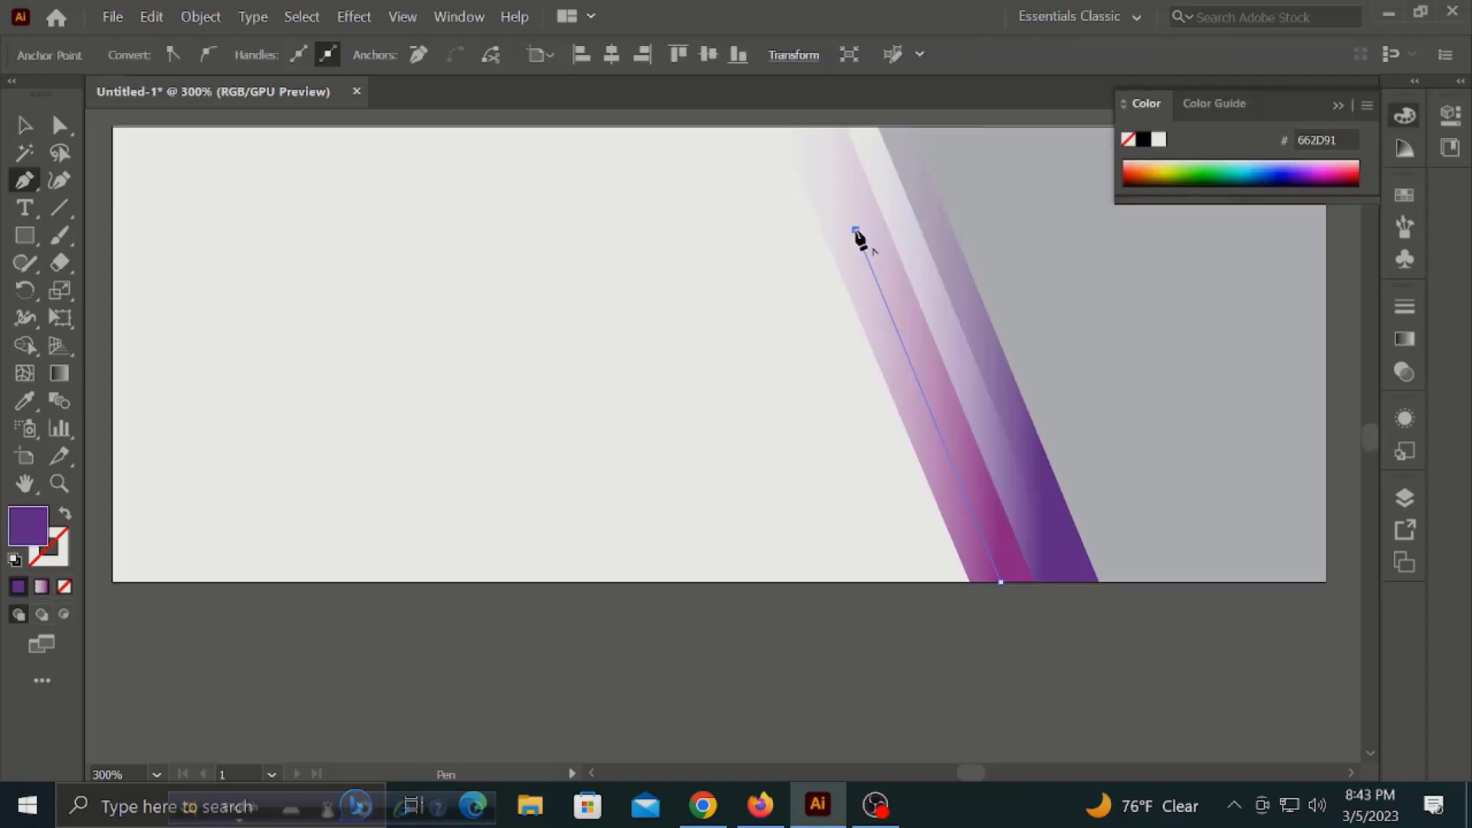
left_click(958, 206)
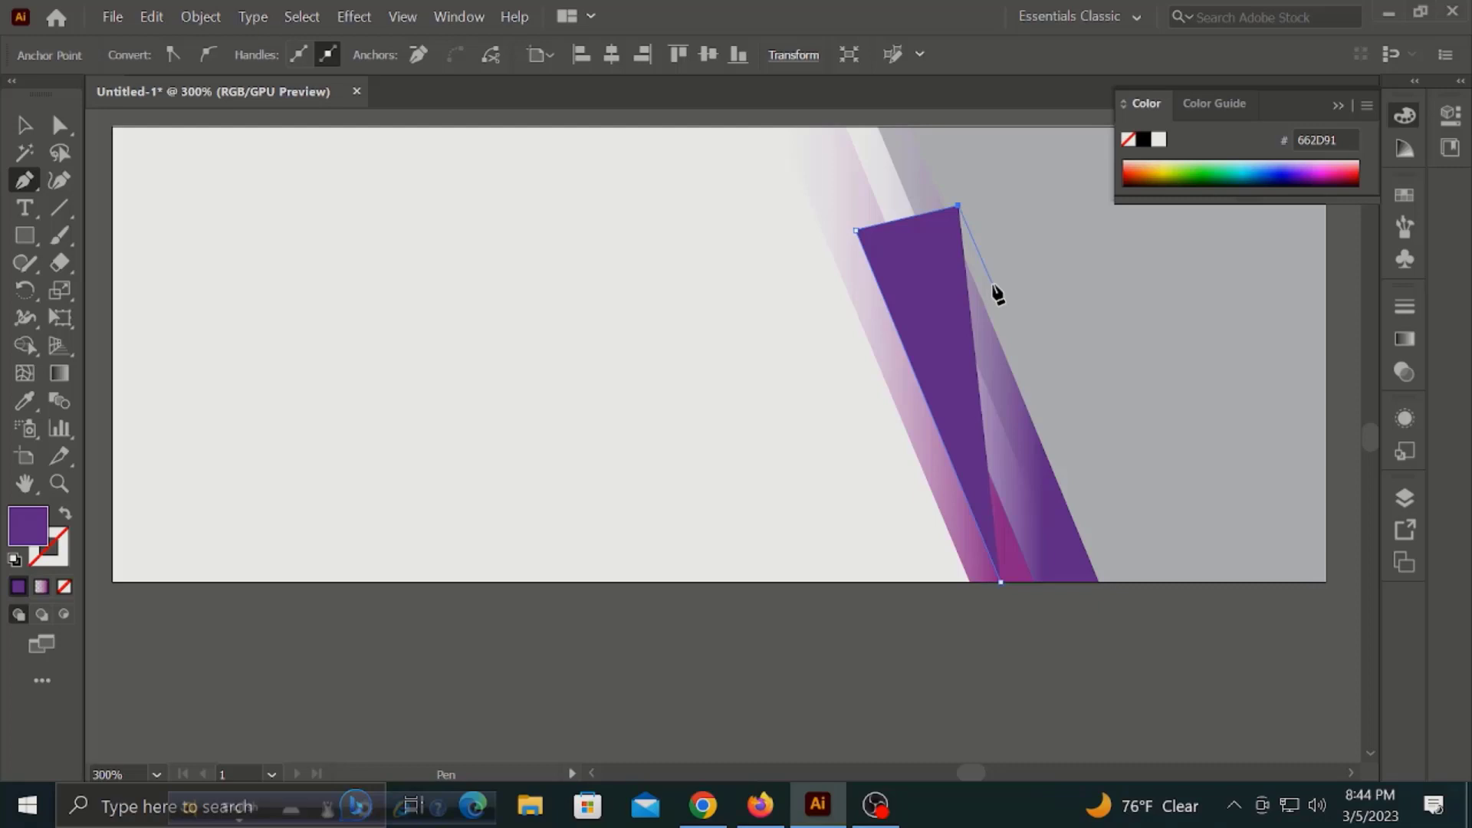
left_click(987, 279)
left_click(23, 124)
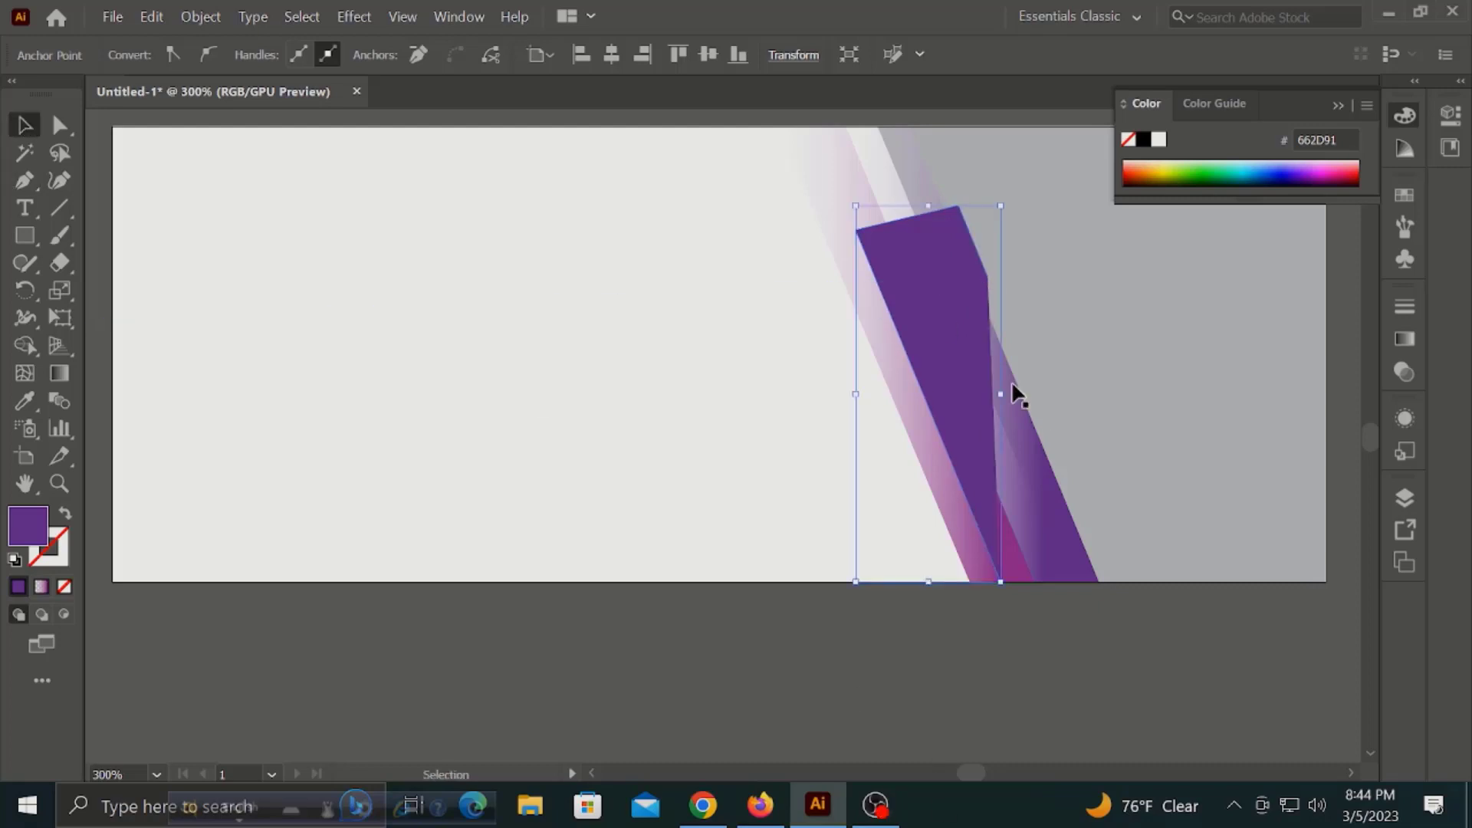
Give the path a purple stroke with no fill, then deselect it
left_click(51, 563)
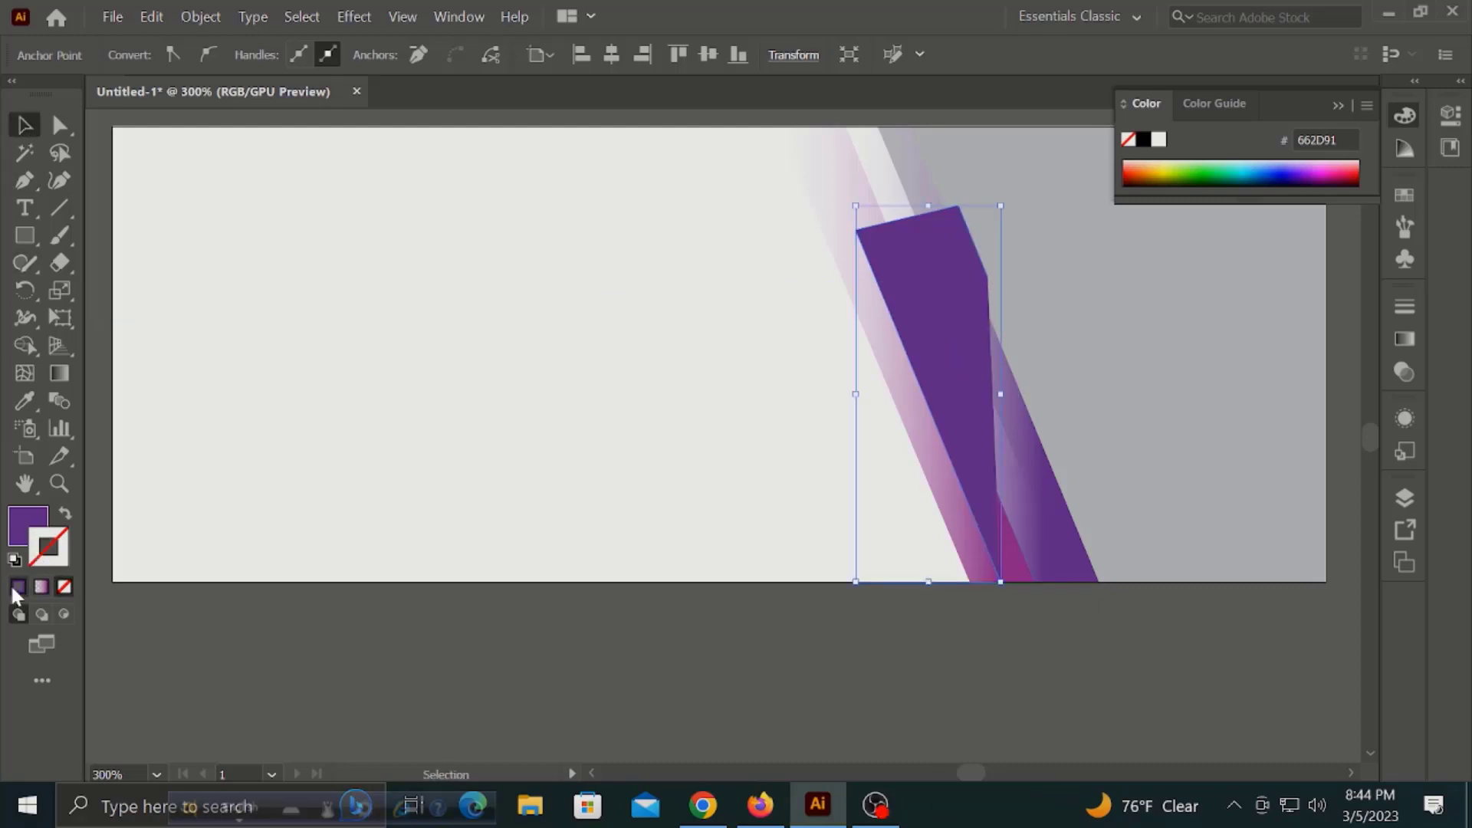
left_click(18, 587)
key("x")
left_click(64, 586)
left_click(62, 549)
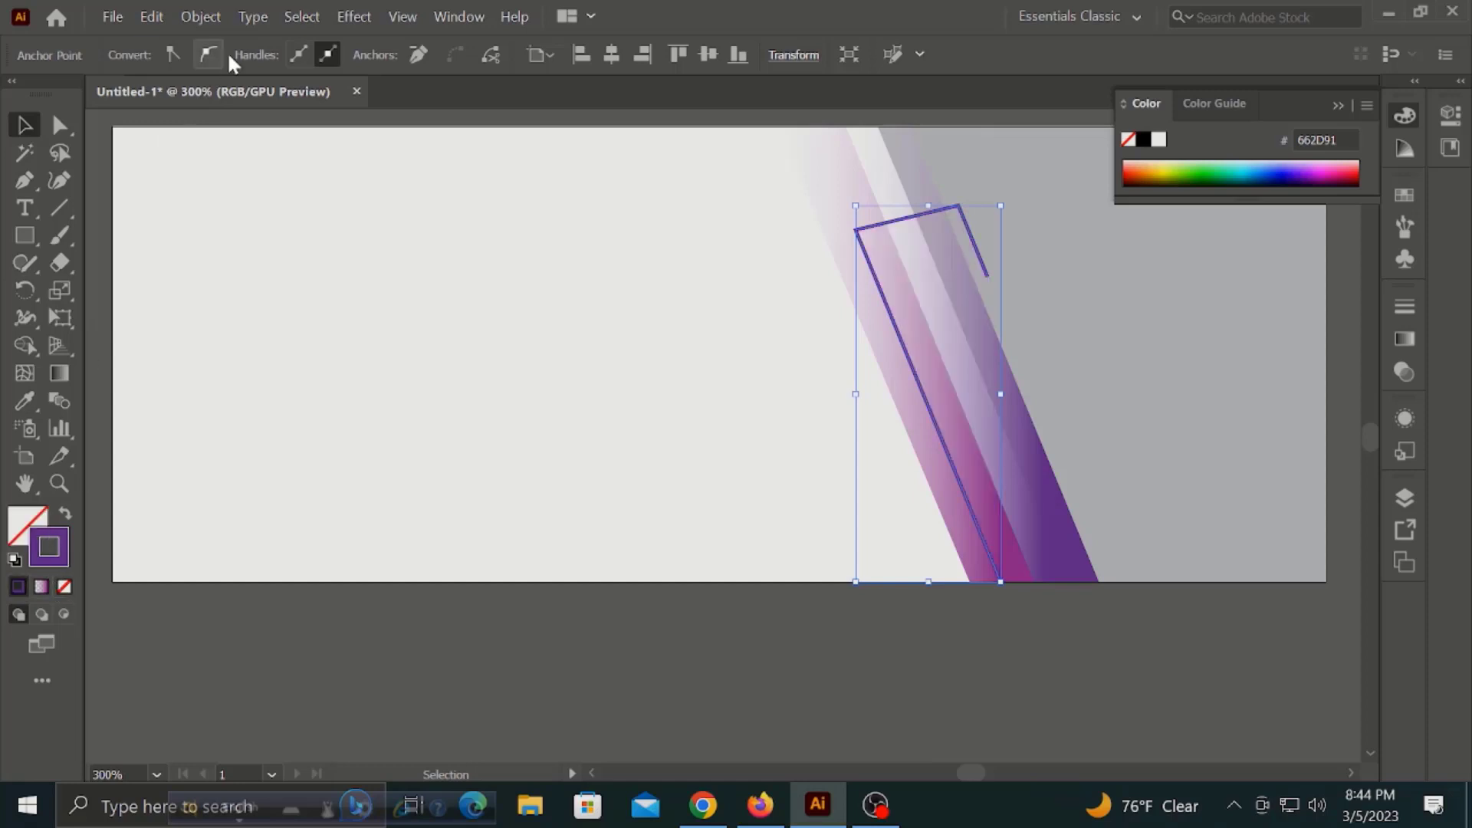
left_click(102, 187)
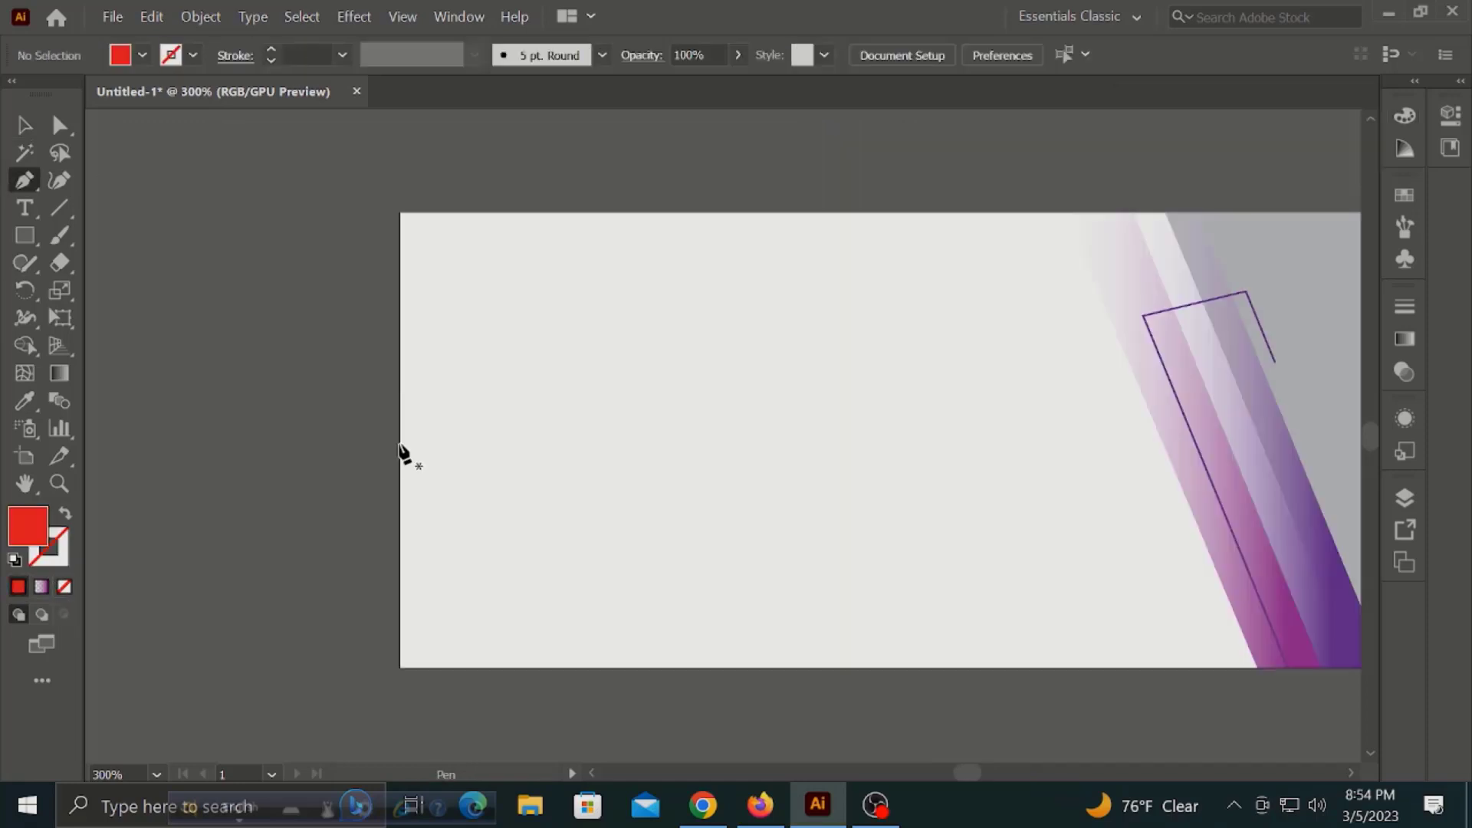
Draw a small red triangle against the banner's left edge
left_click(399, 443)
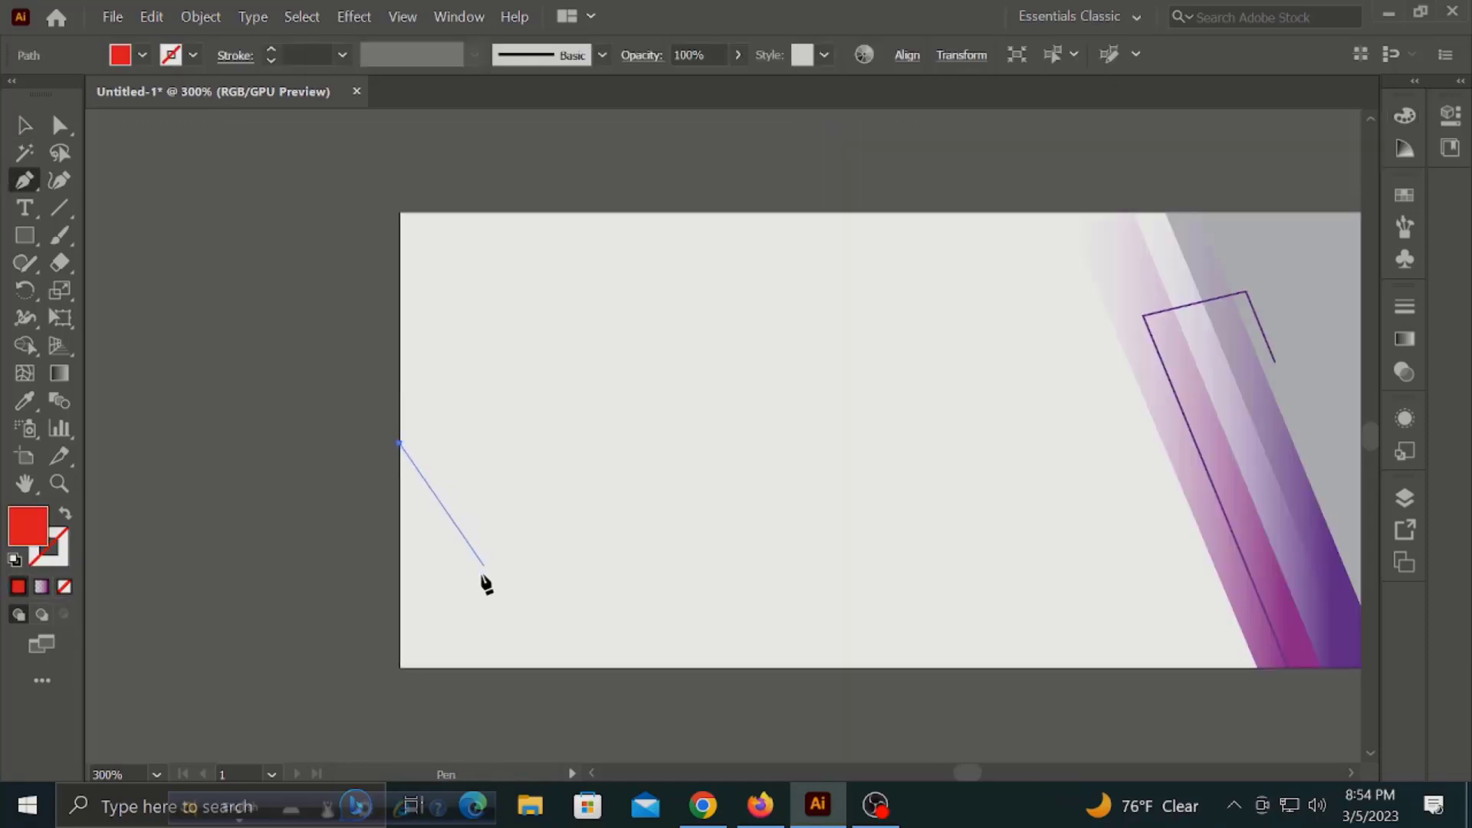
left_click(479, 573)
left_click(402, 568)
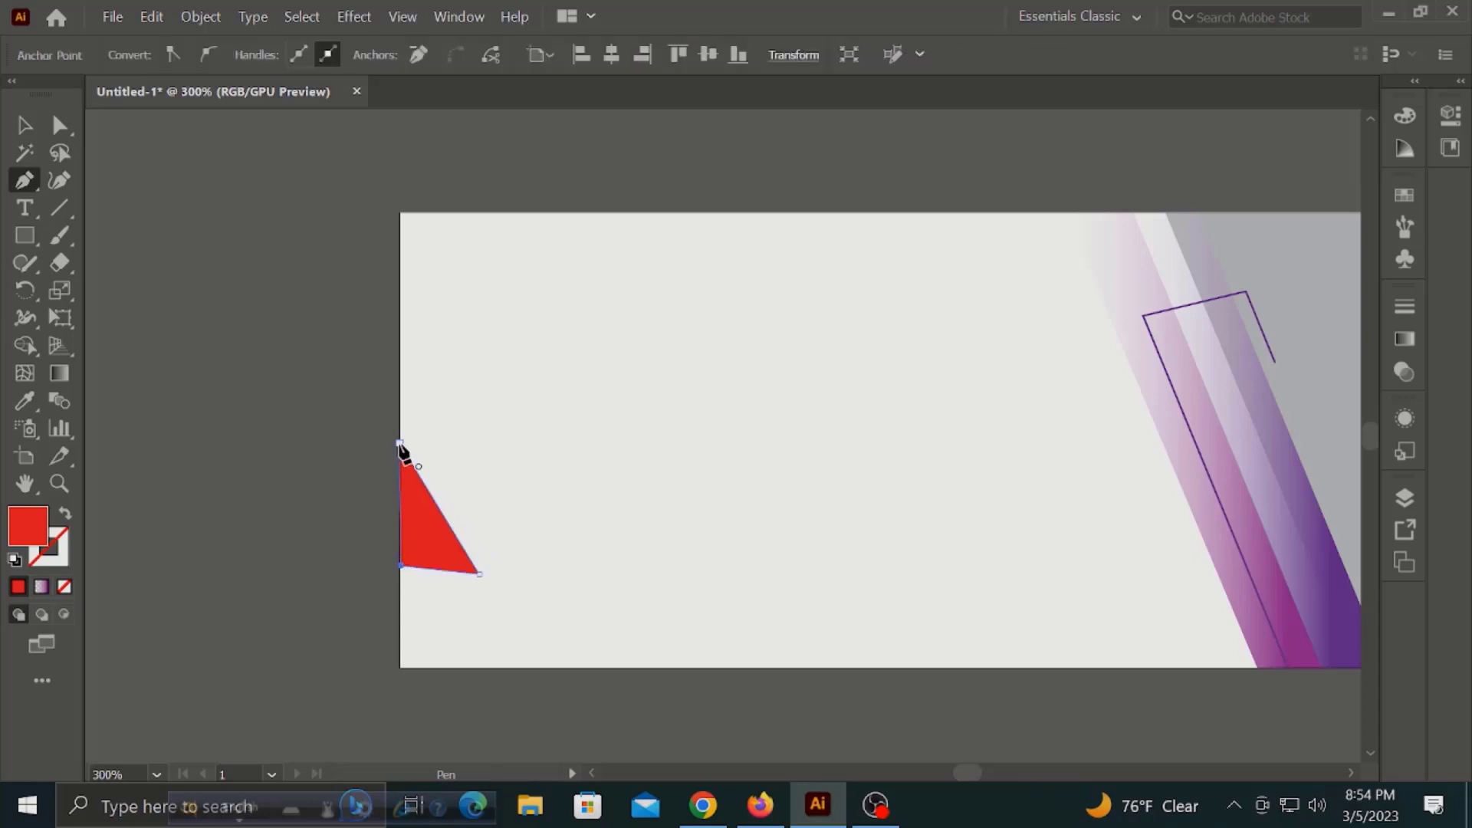
key("ctrl+z")
left_click(401, 571)
key("ctrl+z")
left_click(400, 571)
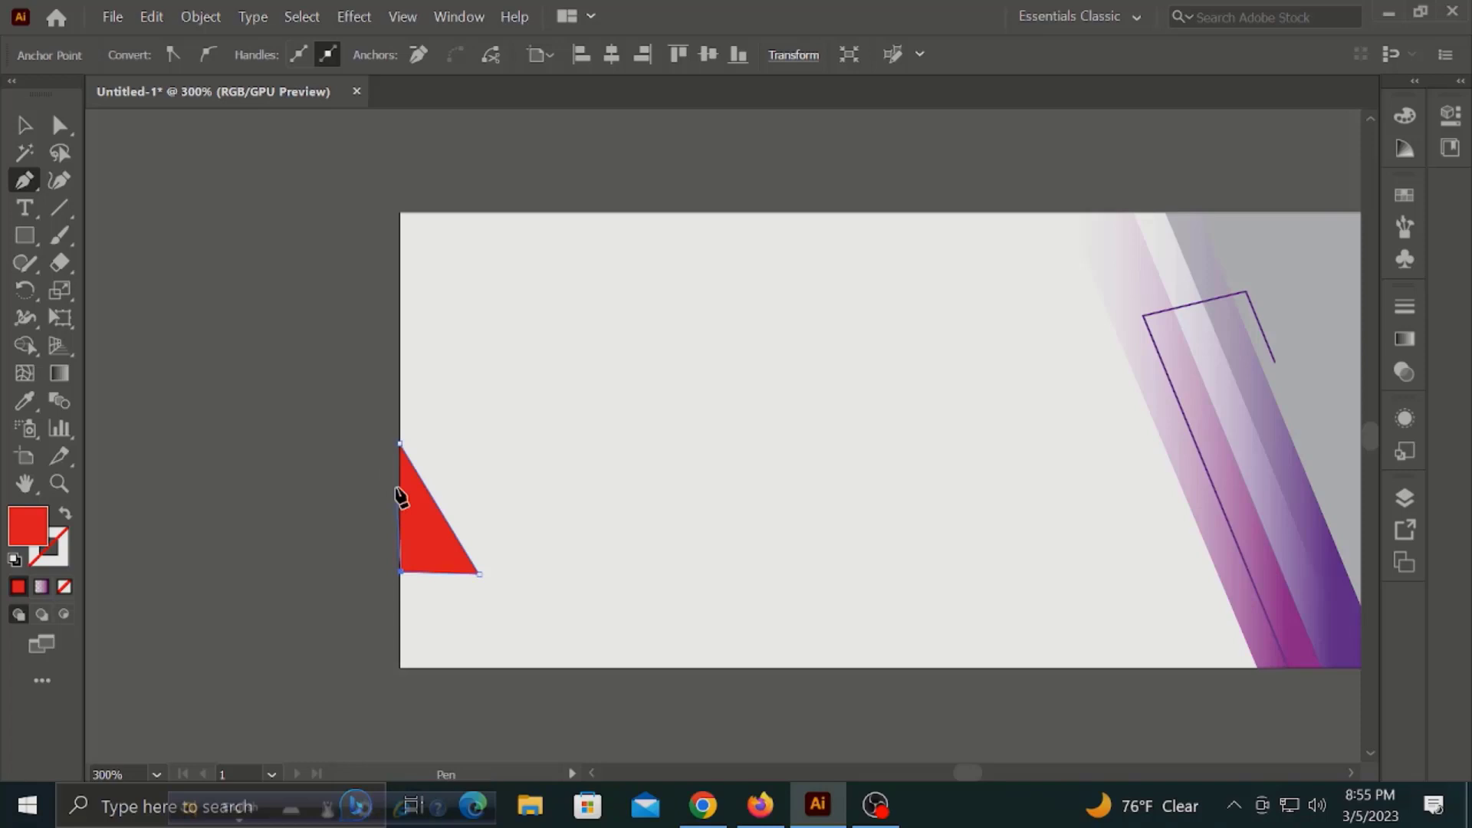
left_click(400, 444)
Draw a larger overlapping red triangle higher up the left edge
left_click(400, 387)
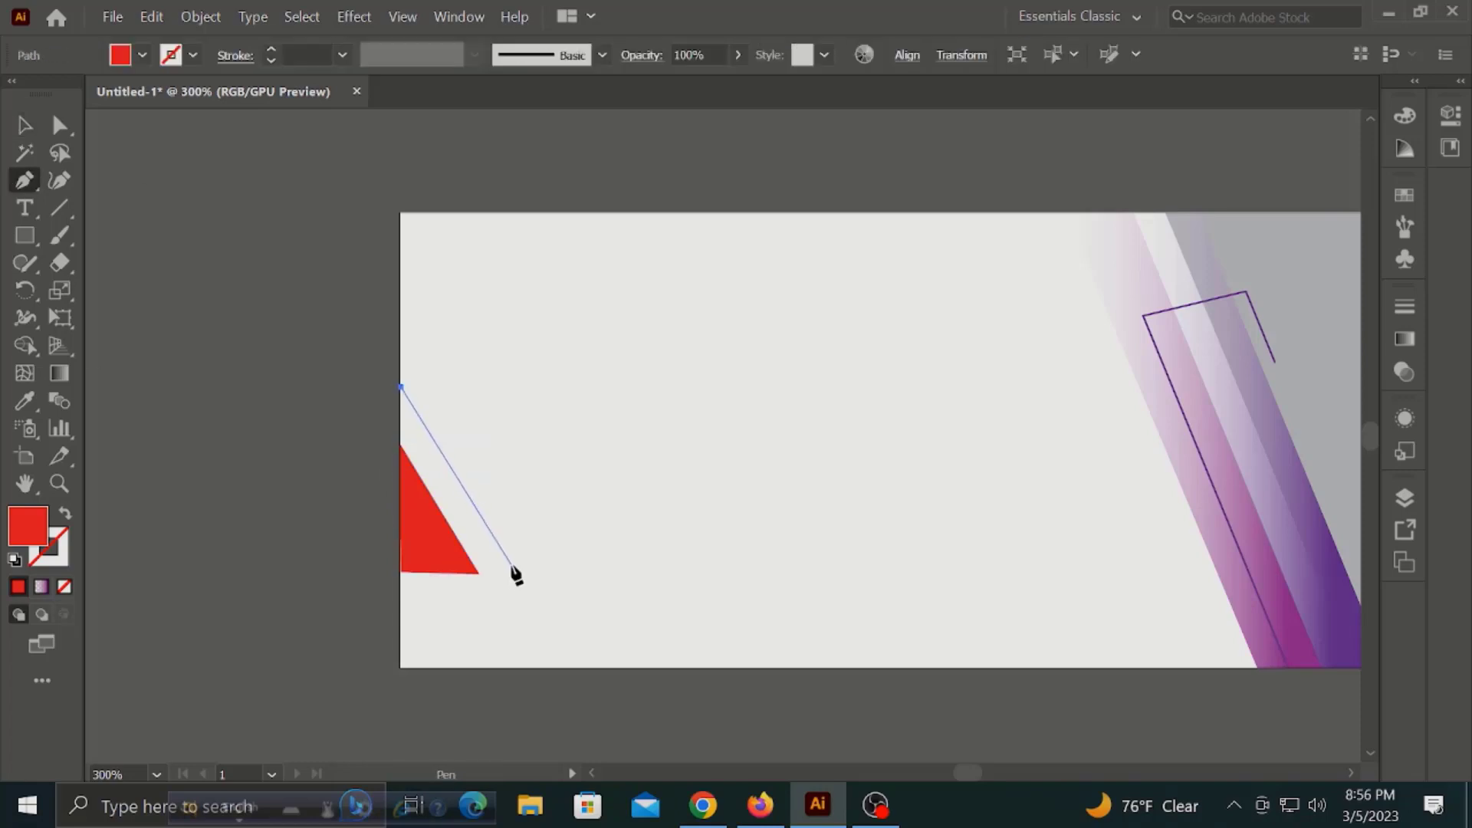
left_click(516, 572)
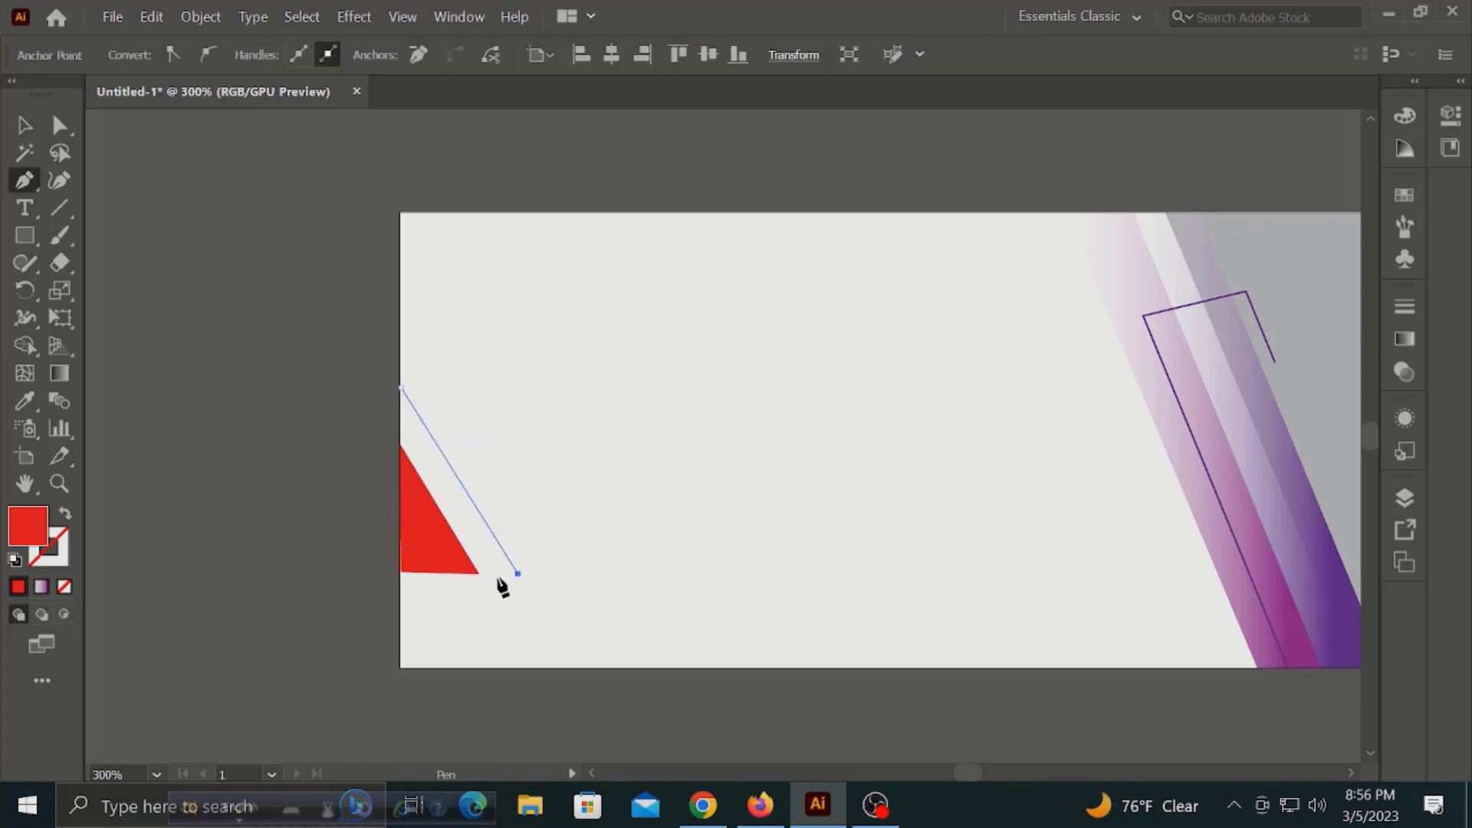
left_click(440, 572)
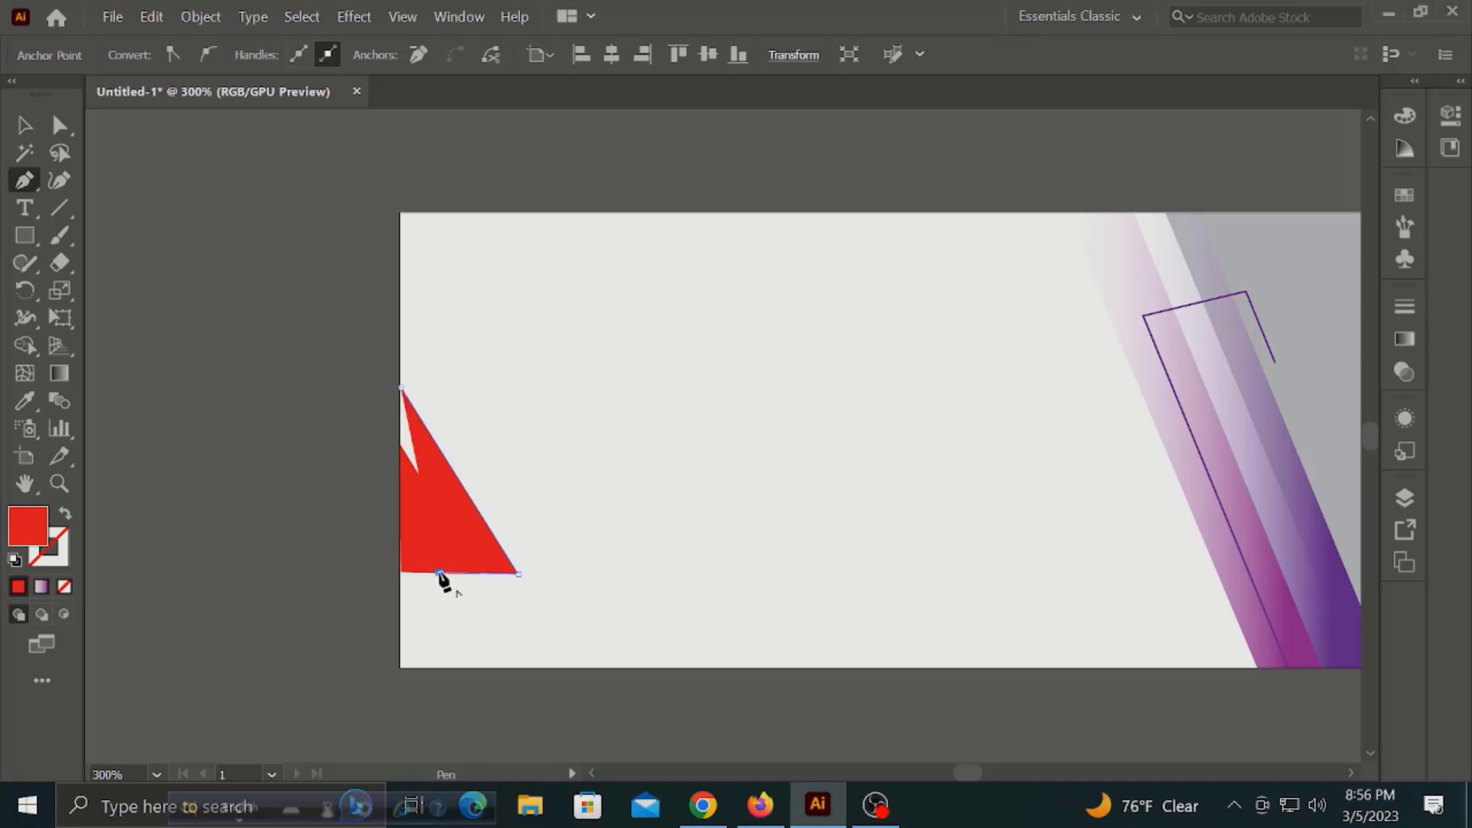
key("ctrl+z")
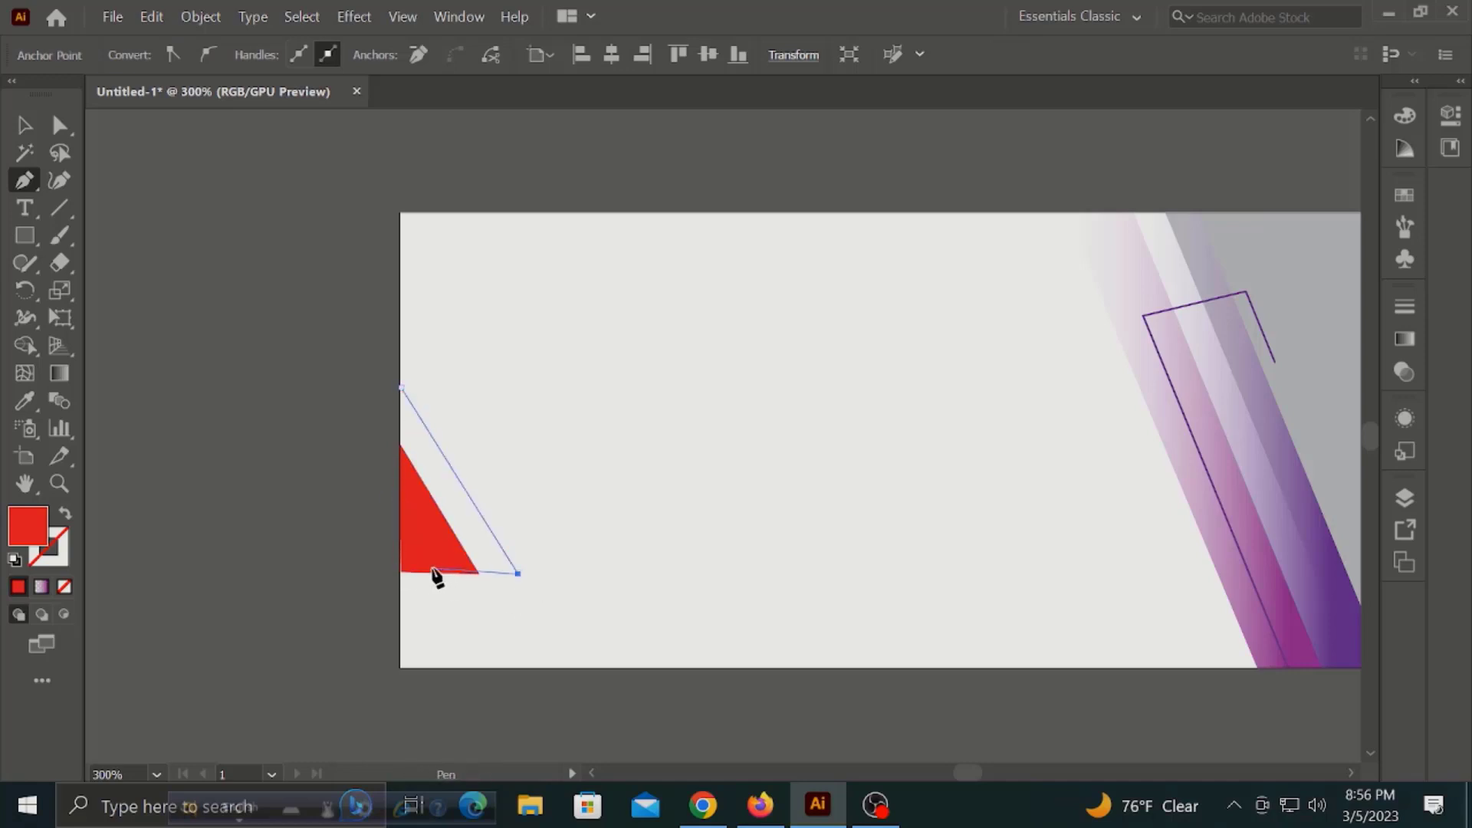
left_click(440, 572)
left_click(401, 388)
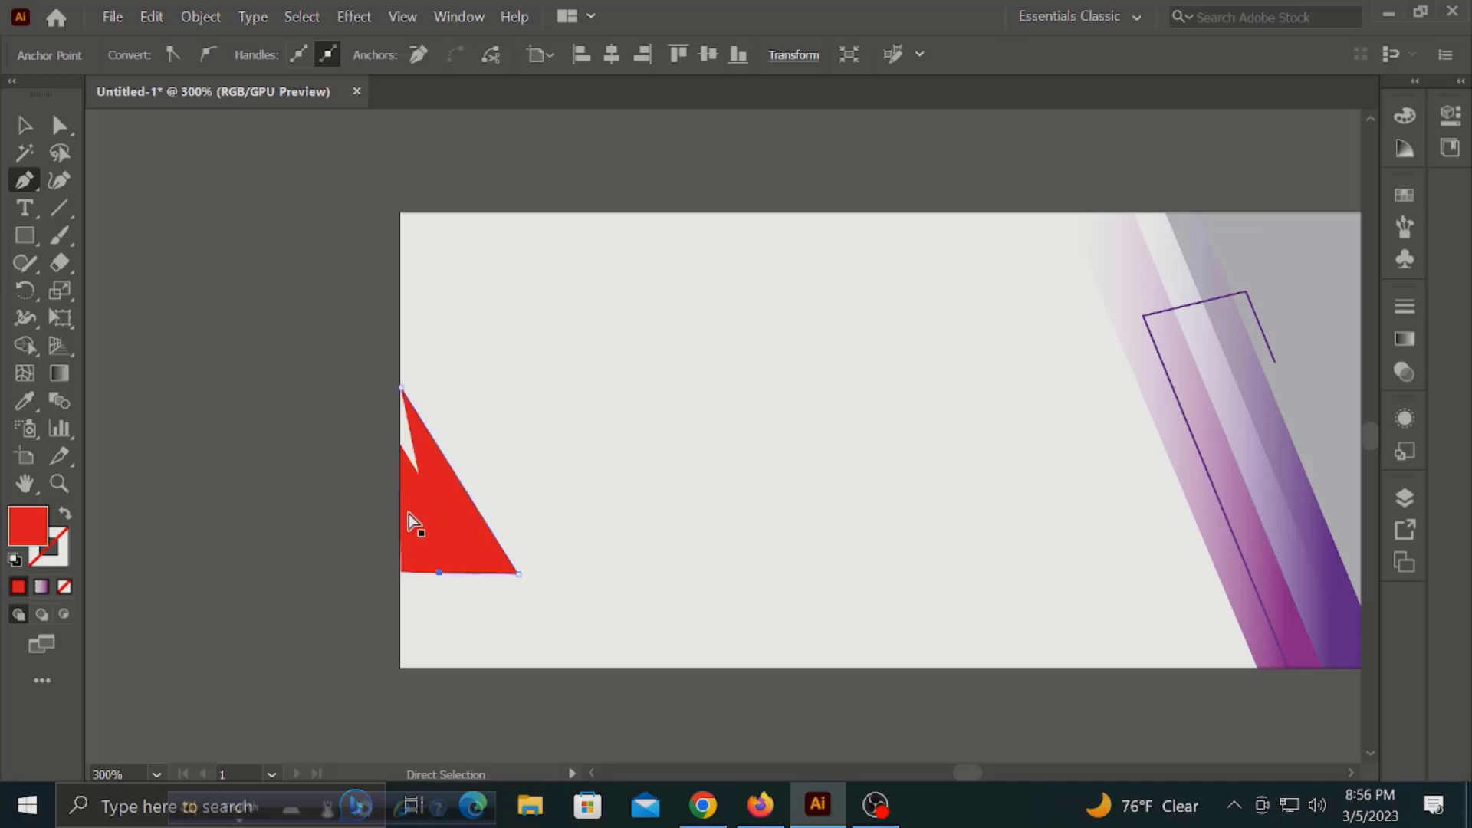
key("v")
left_click(417, 562)
Apply the stripes' purple gradient to both triangles with the Eyedropper
key("i")
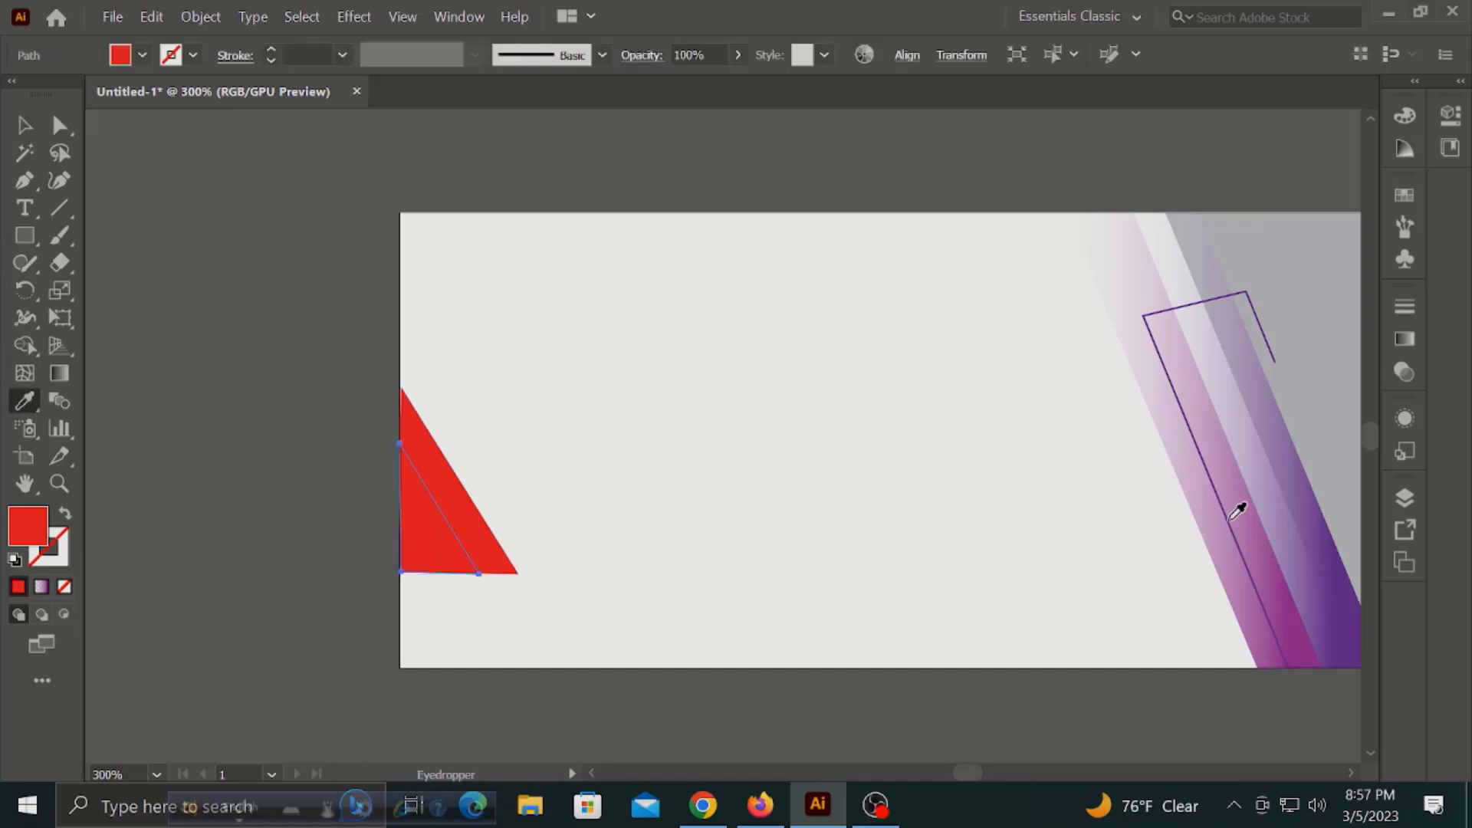
left_click(1334, 571)
left_click(410, 430, "ctrl")
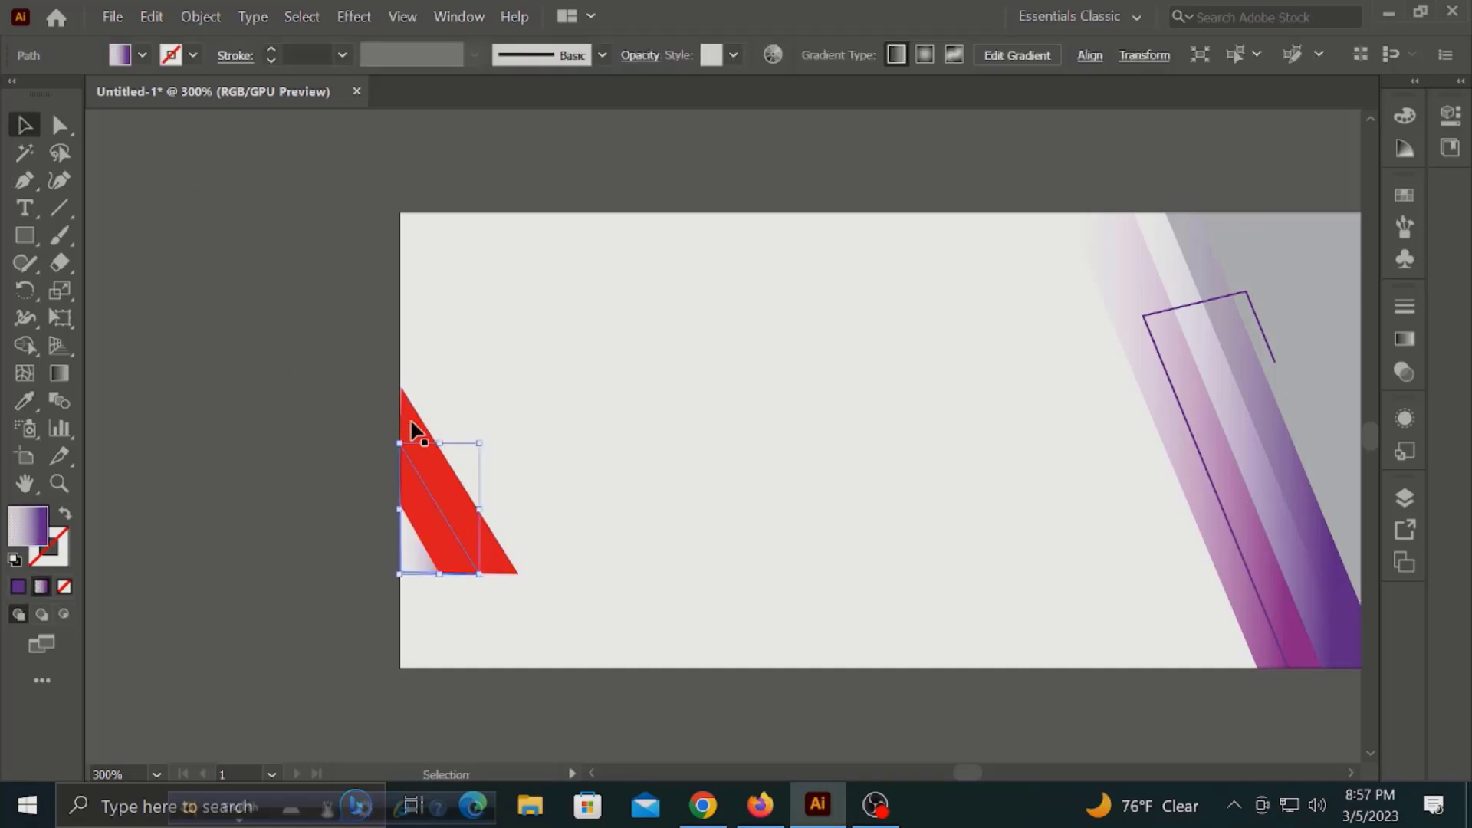
left_click(1257, 551)
Adjust both triangles' gradients so purple sits at the left edge fading to white
key("v")
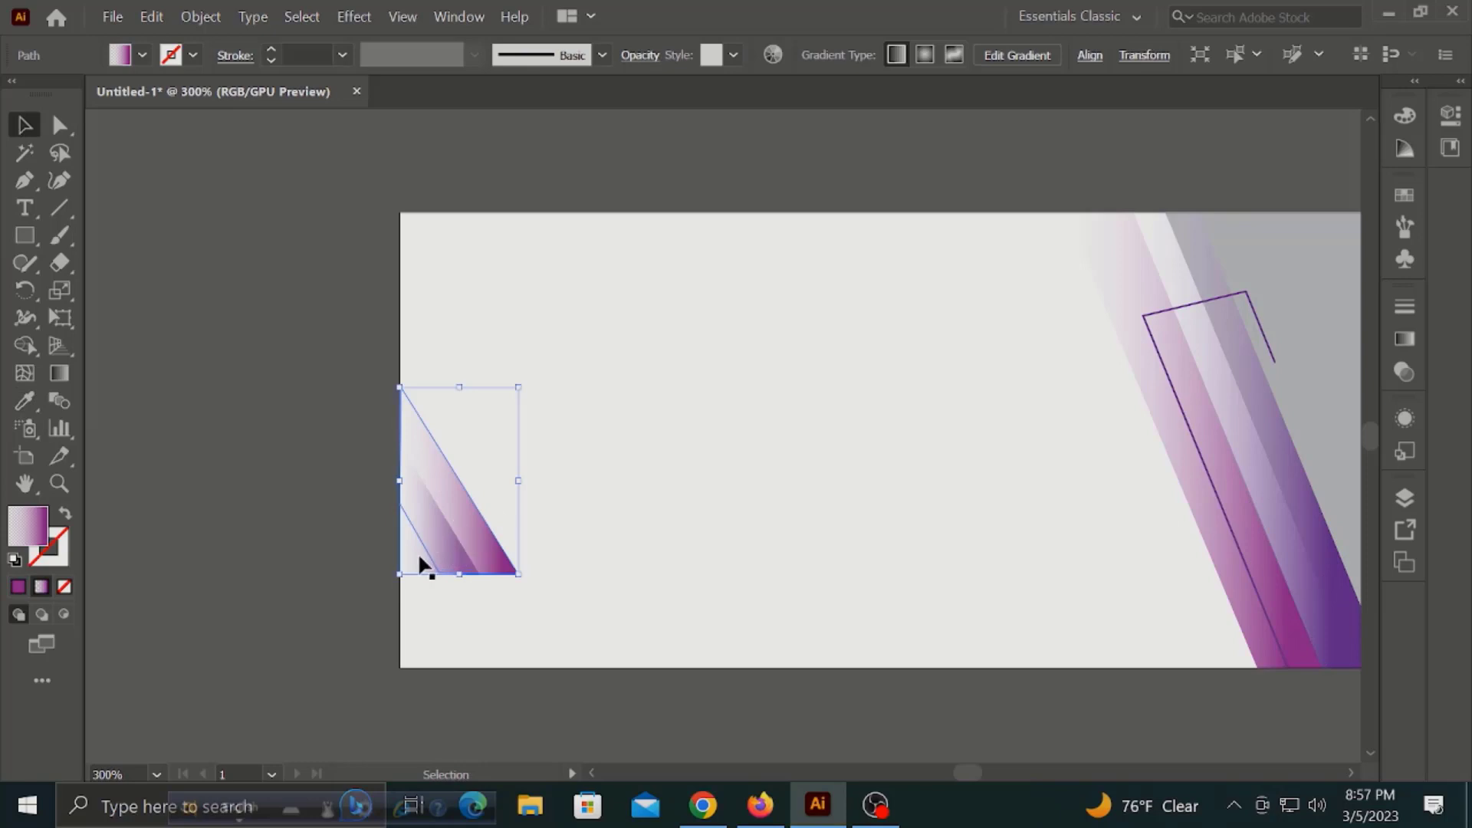
left_click(62, 373)
mouse_move(462, 508)
left_mouse_down()
mouse_move(427, 508)
mouse_move(461, 508)
left_mouse_up()
left_click(425, 508)
left_click(24, 125)
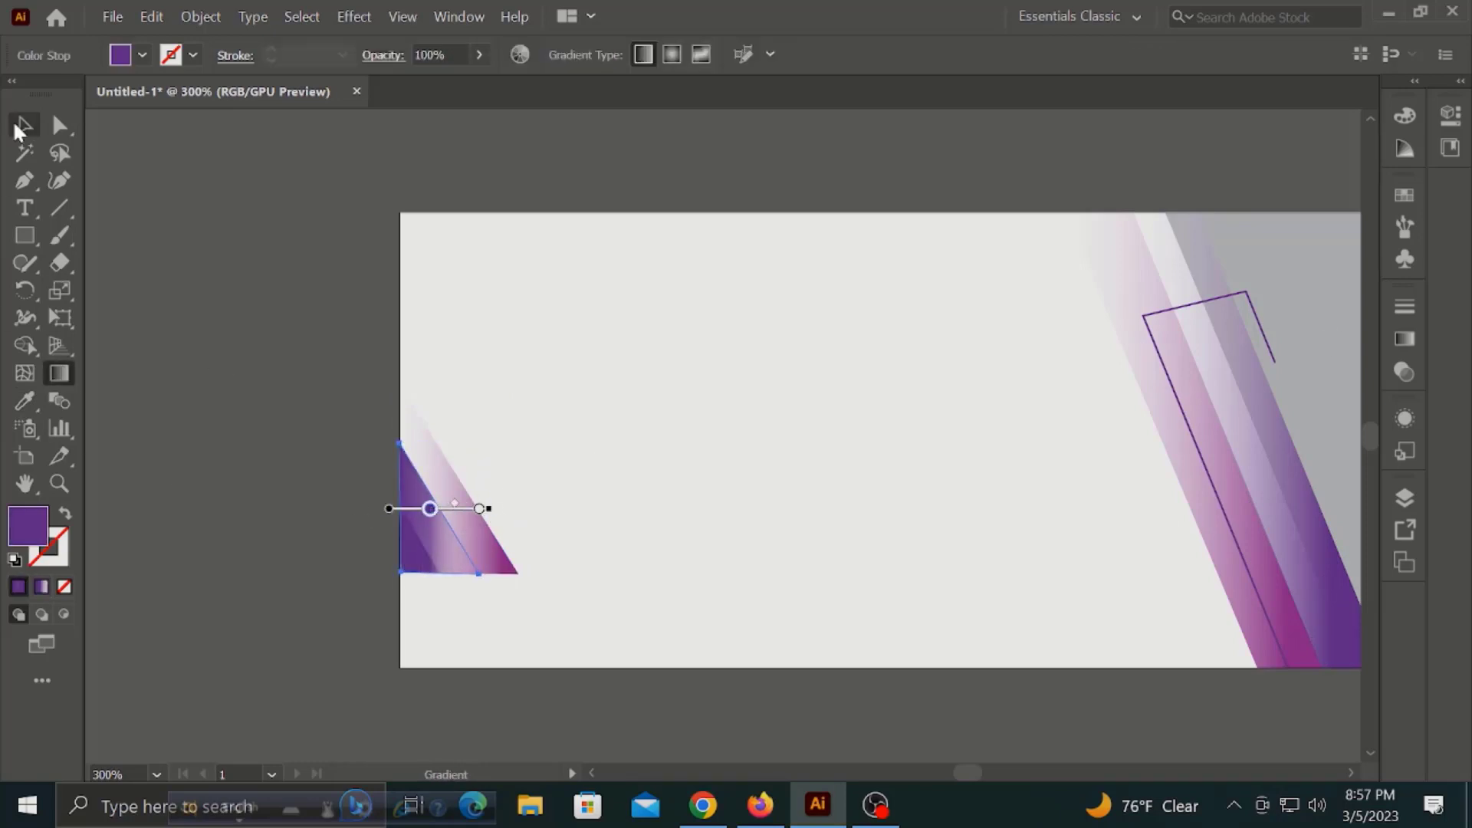
left_click(59, 373)
left_click(405, 483)
left_click(525, 483)
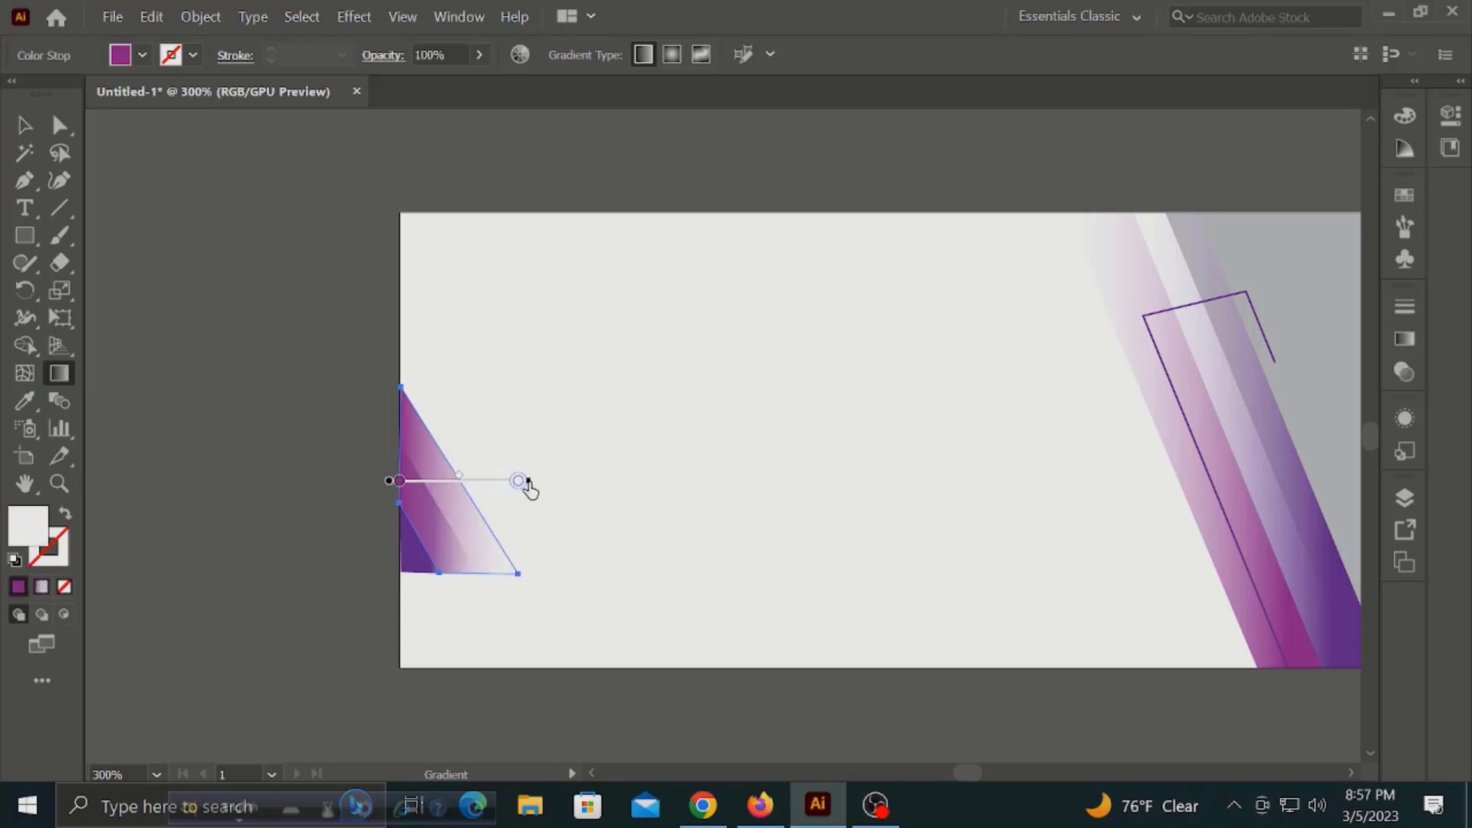
key("v")
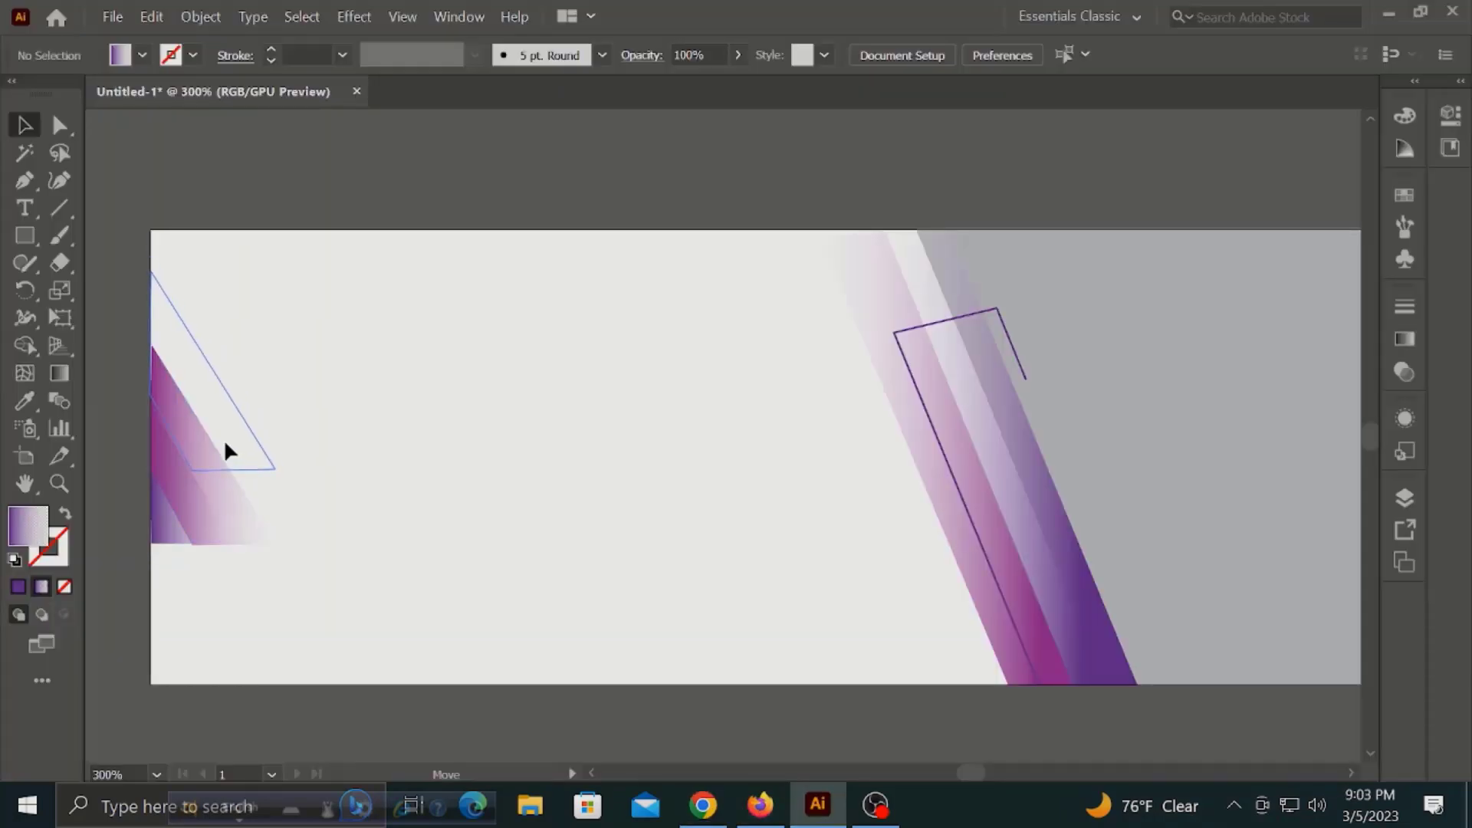
Move the left gradient triangle down against the artboard's left edge
left_click(207, 514)
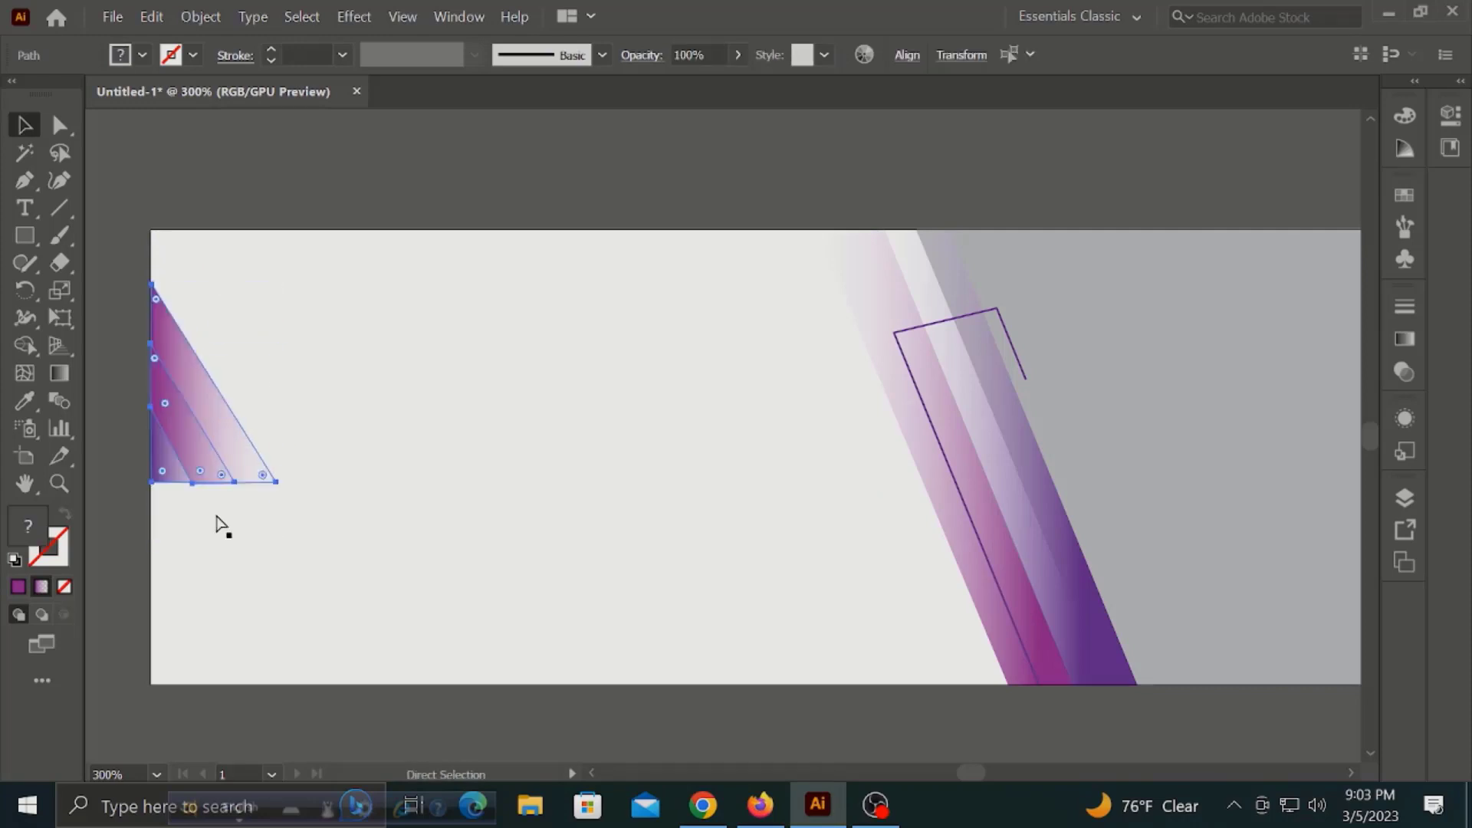
mouse_move(203, 522)
left_mouse_down()
mouse_move(215, 536)
mouse_move(216, 484)
mouse_move(216, 568)
left_mouse_up()
left_click(126, 495)
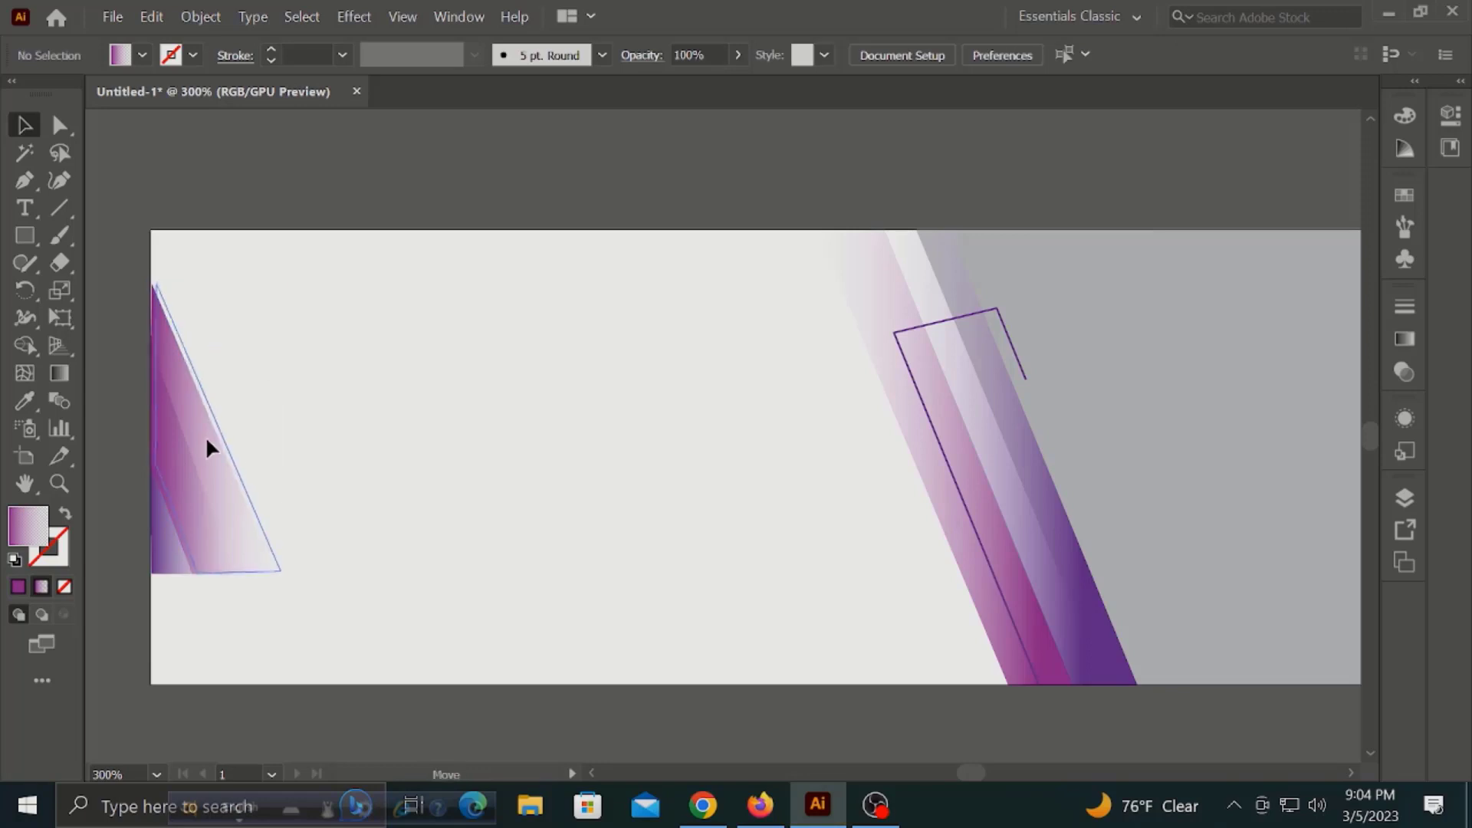
left_click(202, 431)
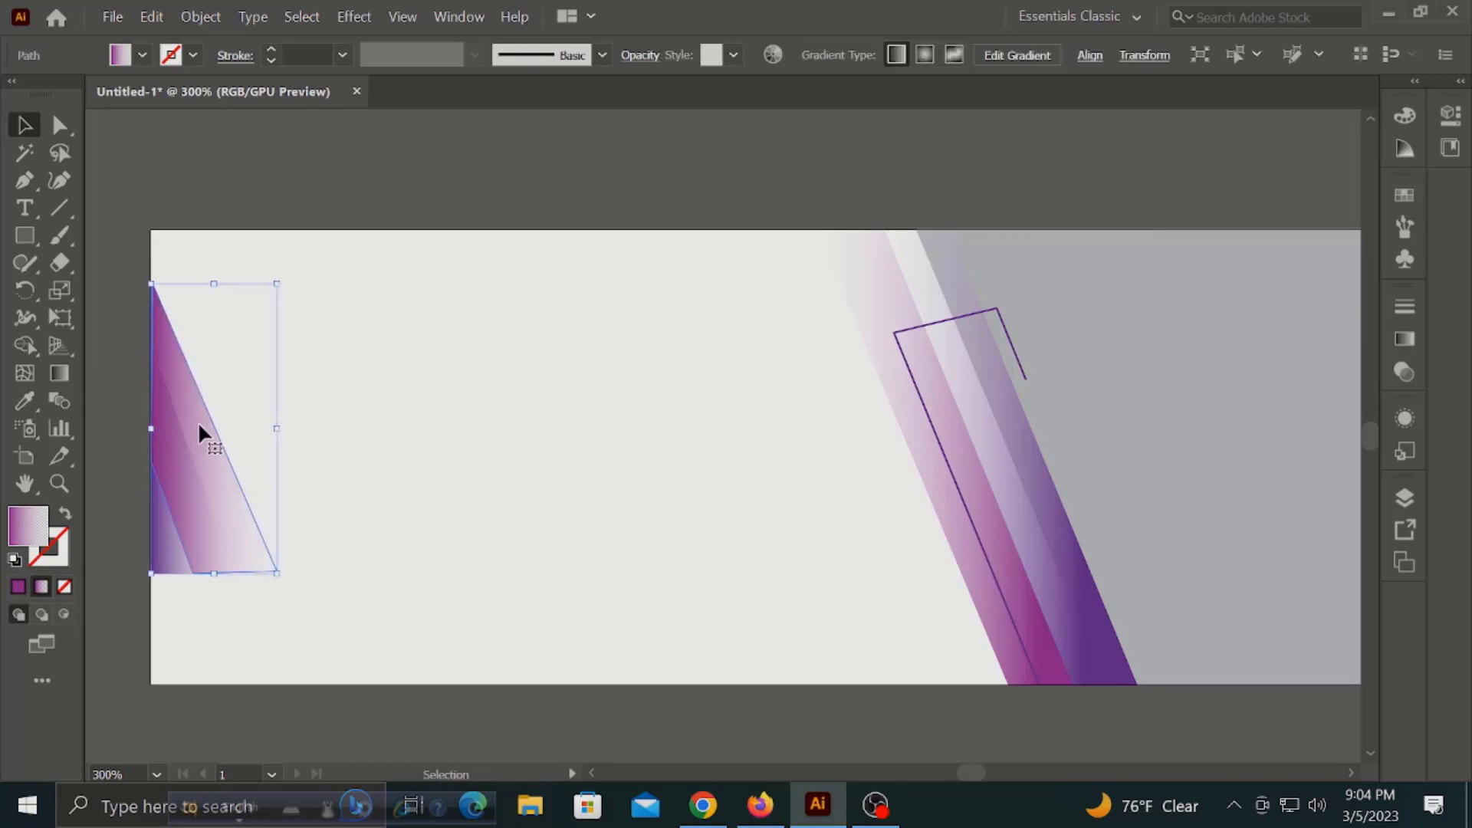
key("ctrl+shift+a")
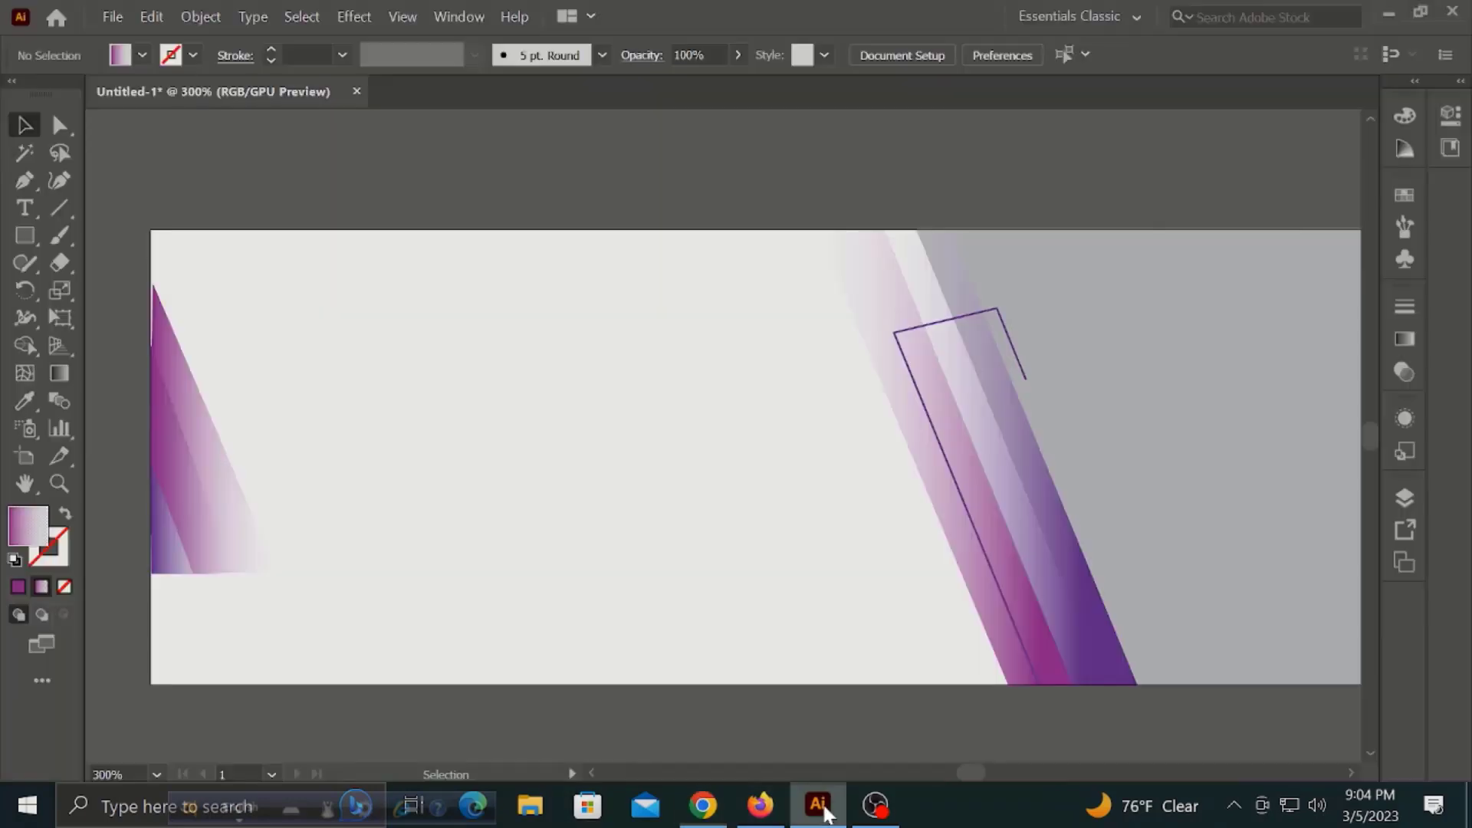
Pull the triangle's anchors to the bottom-left corner and stretch its bottom edge further right
left_click(199, 429)
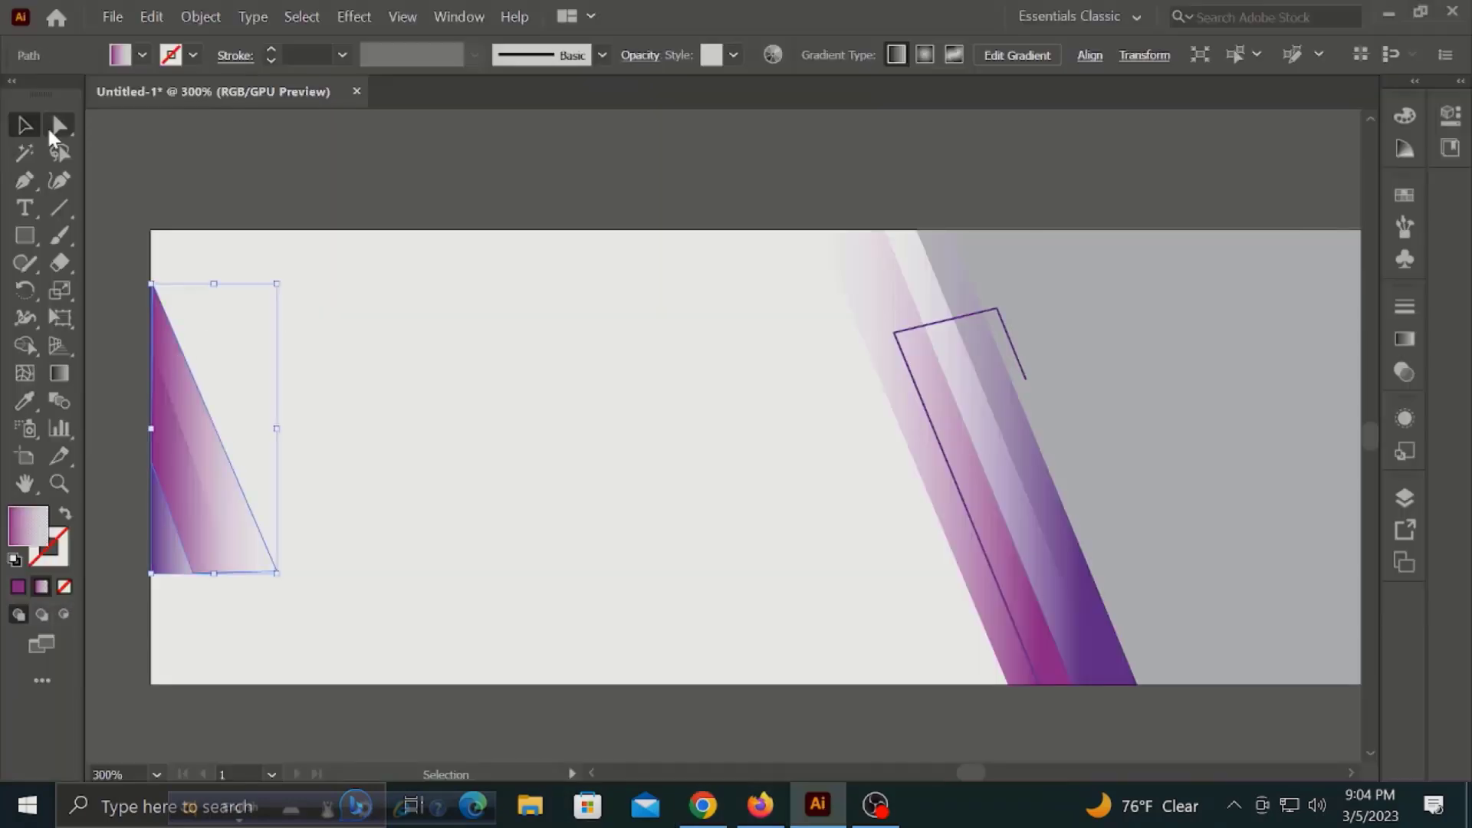
key("shift+c")
key("a")
key("ctrl+equal")
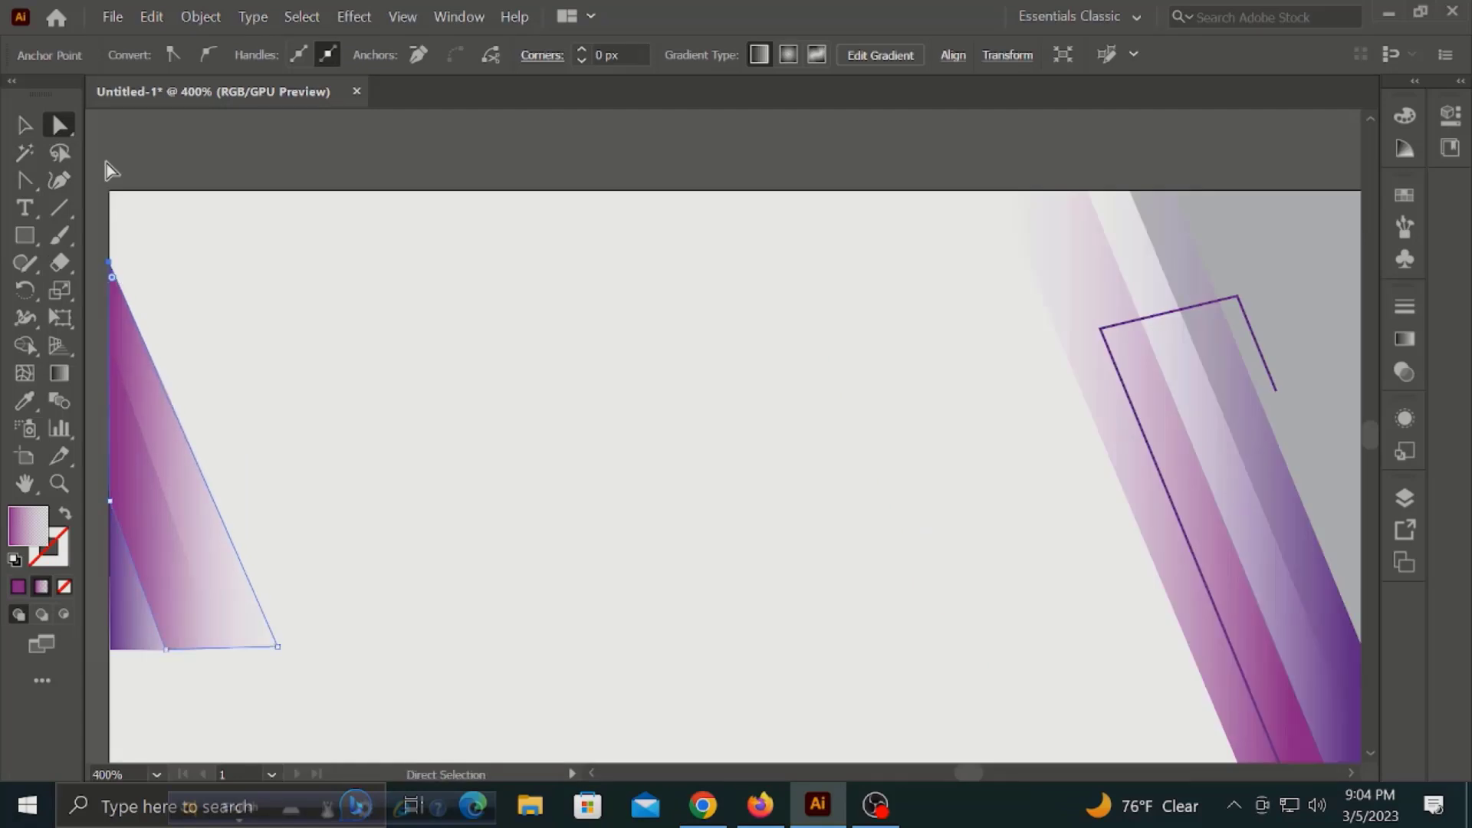
scroll(116, 598, "down", 1)
left_click_drag(117, 598, 108, 606)
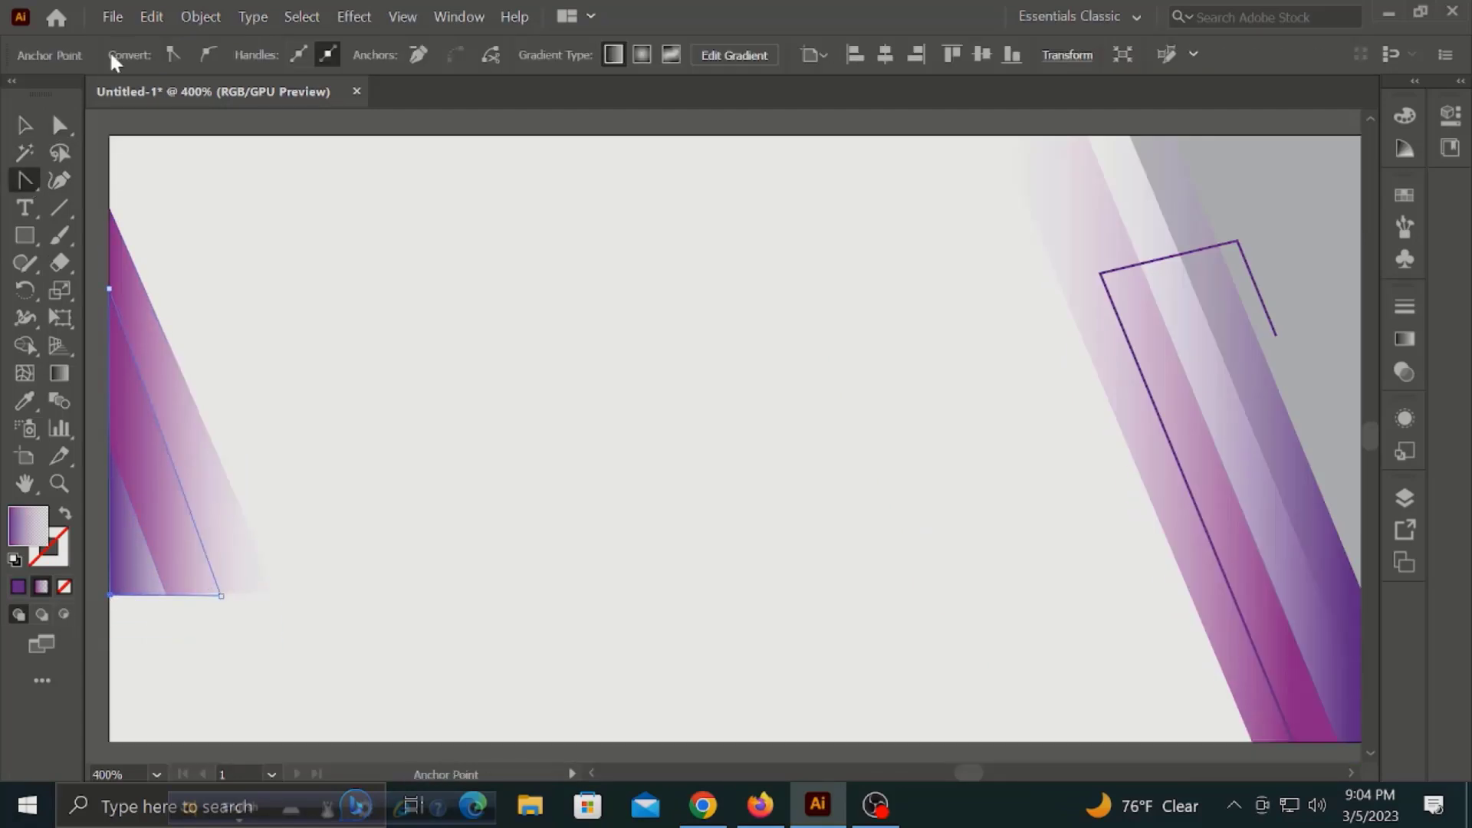
left_click(215, 482)
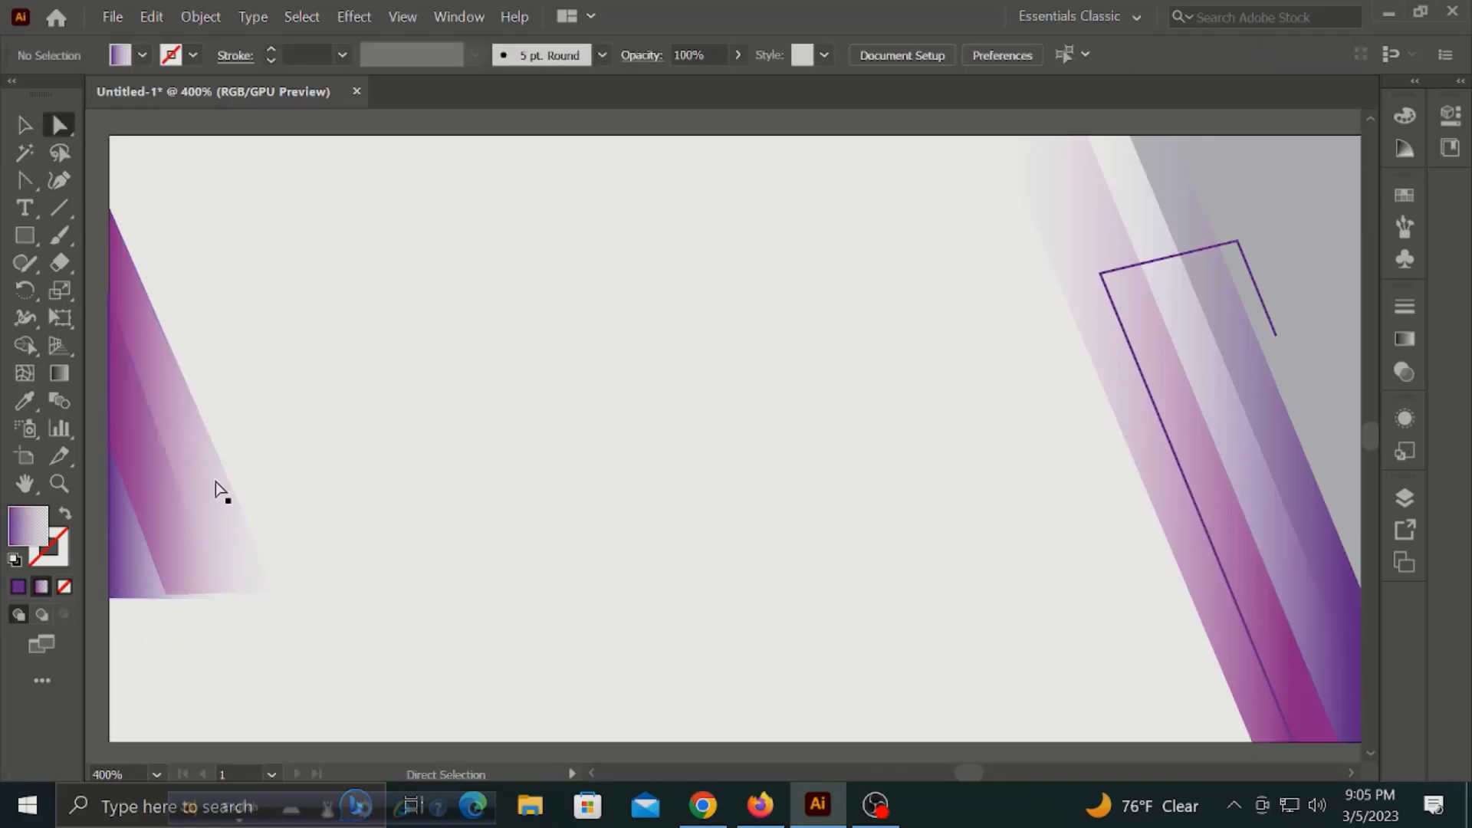
left_click_drag(111, 301, 111, 294)
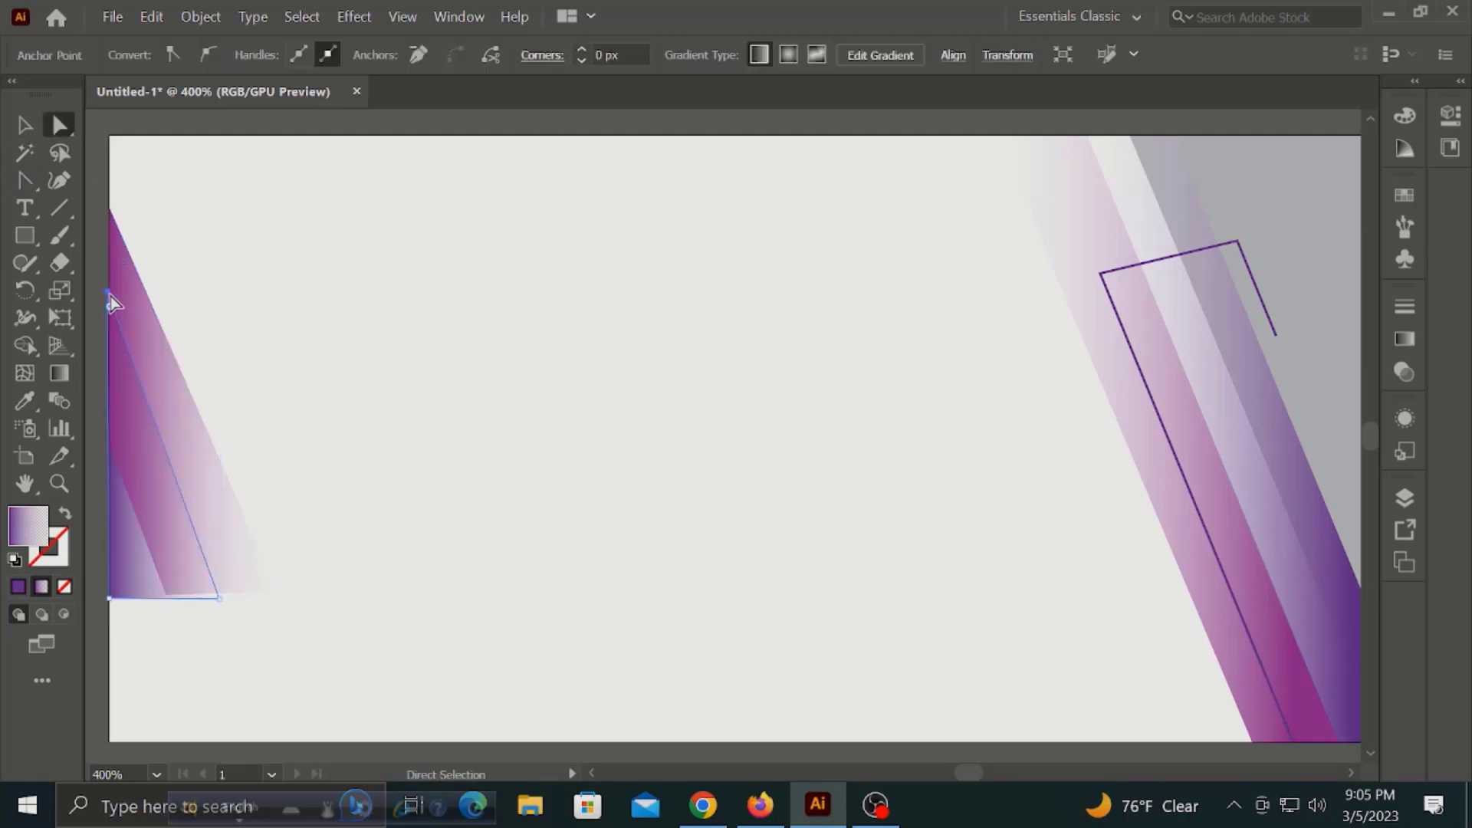
left_click_drag(219, 598, 274, 596)
key("v")
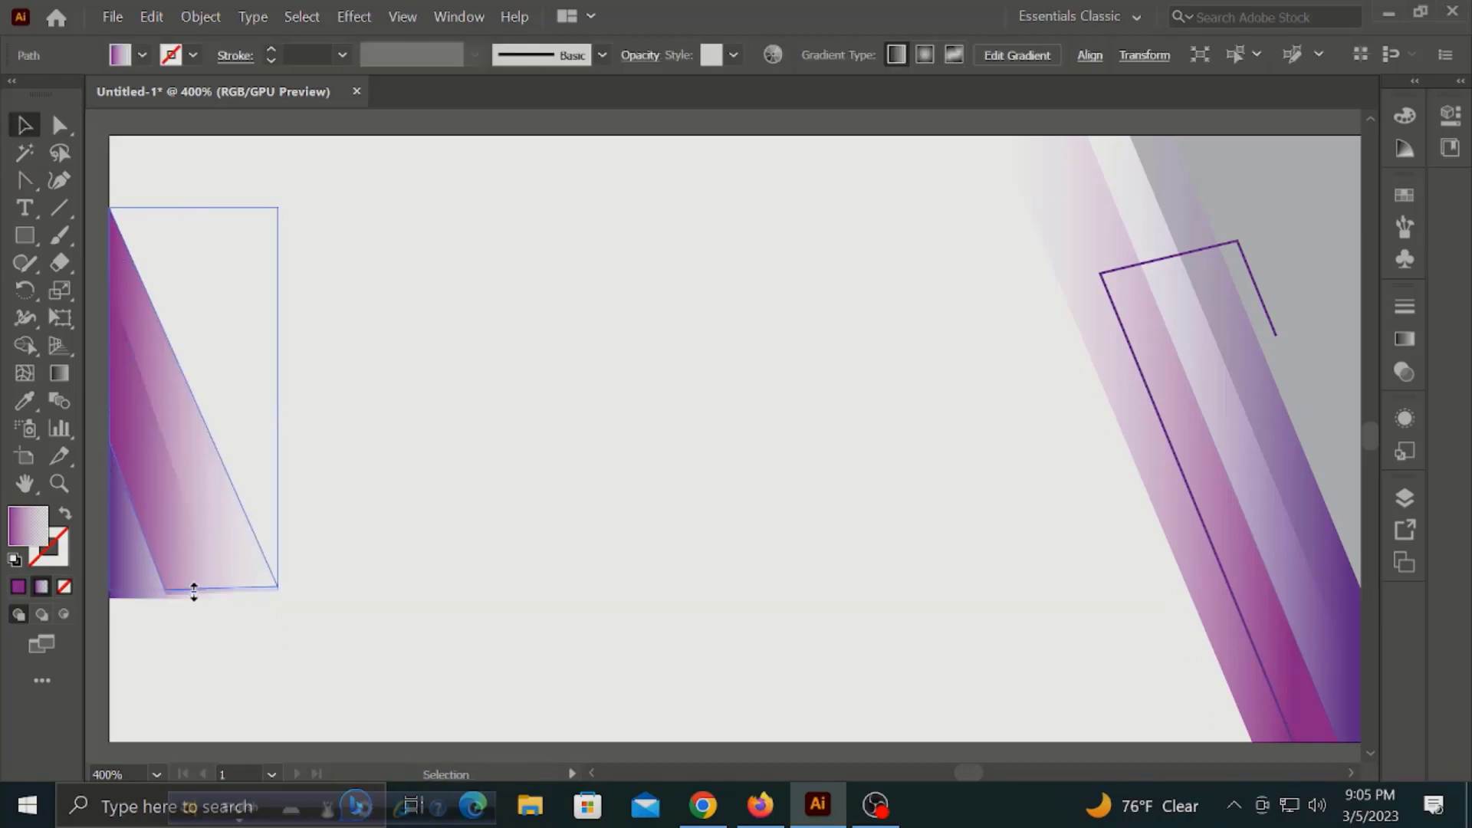
left_click(224, 461)
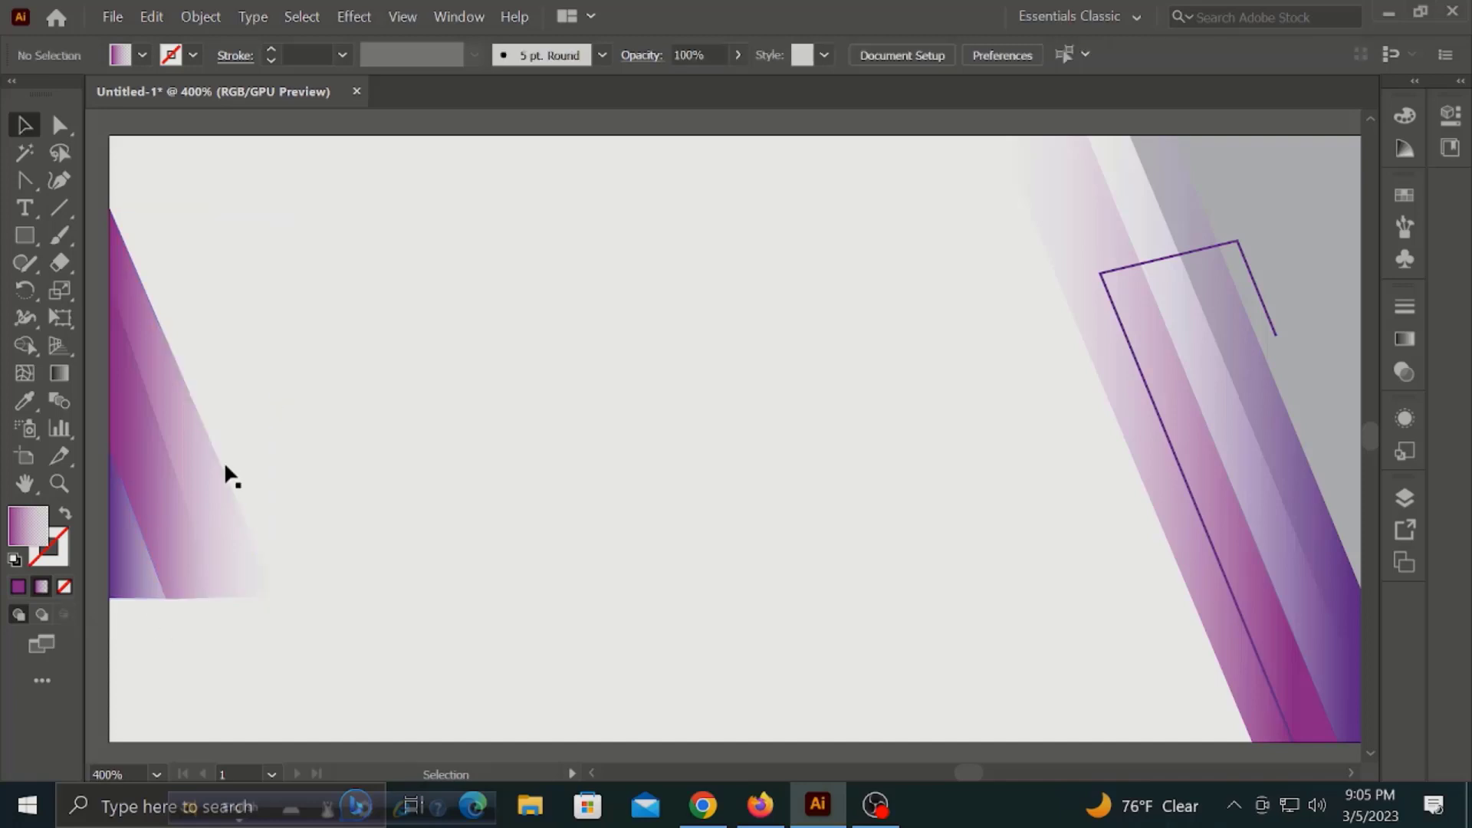
Draw an open purple outline path around the left gradient triangle
key("p")
left_click(108, 514)
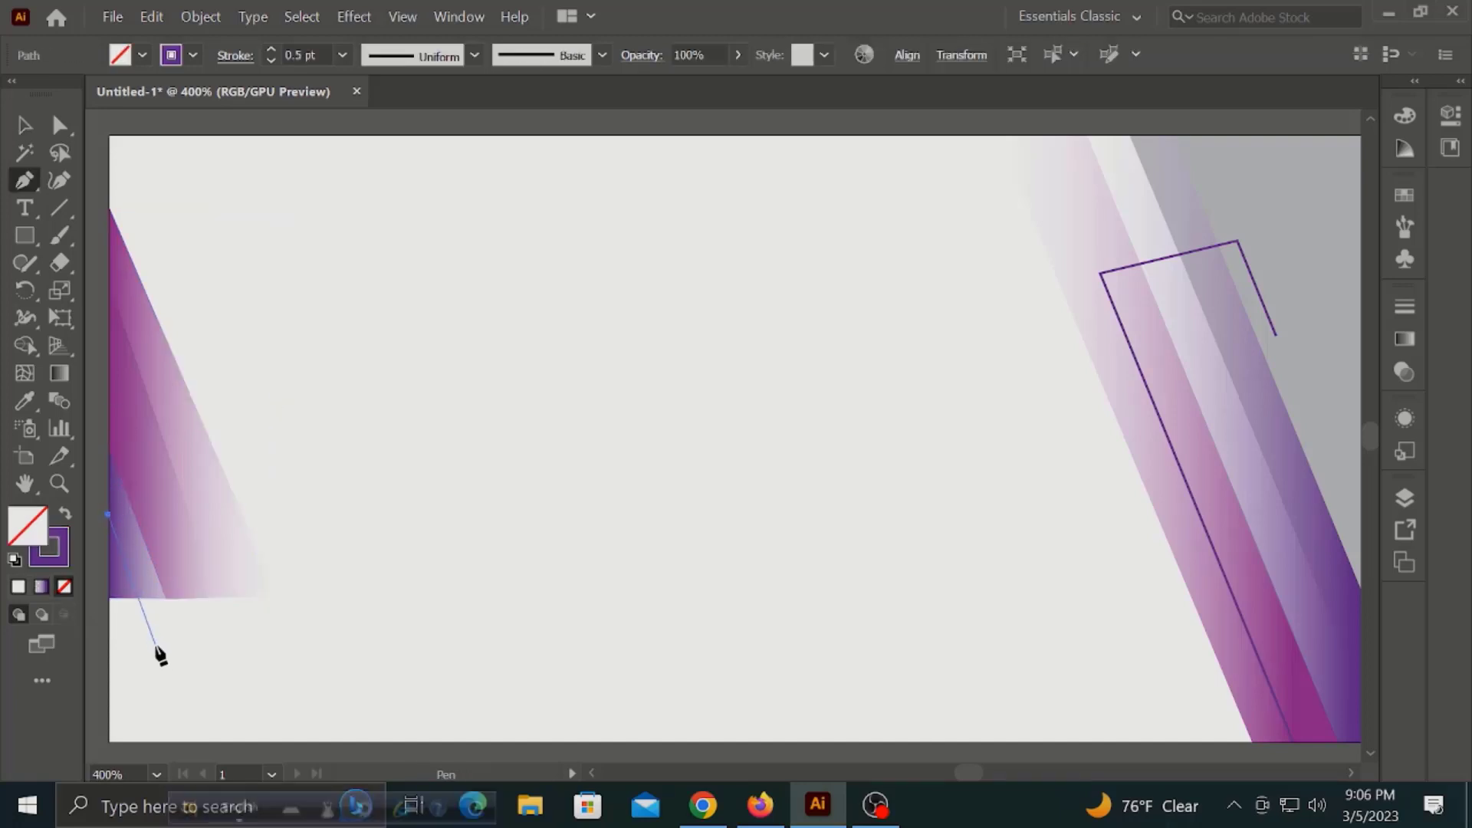
left_click(154, 645)
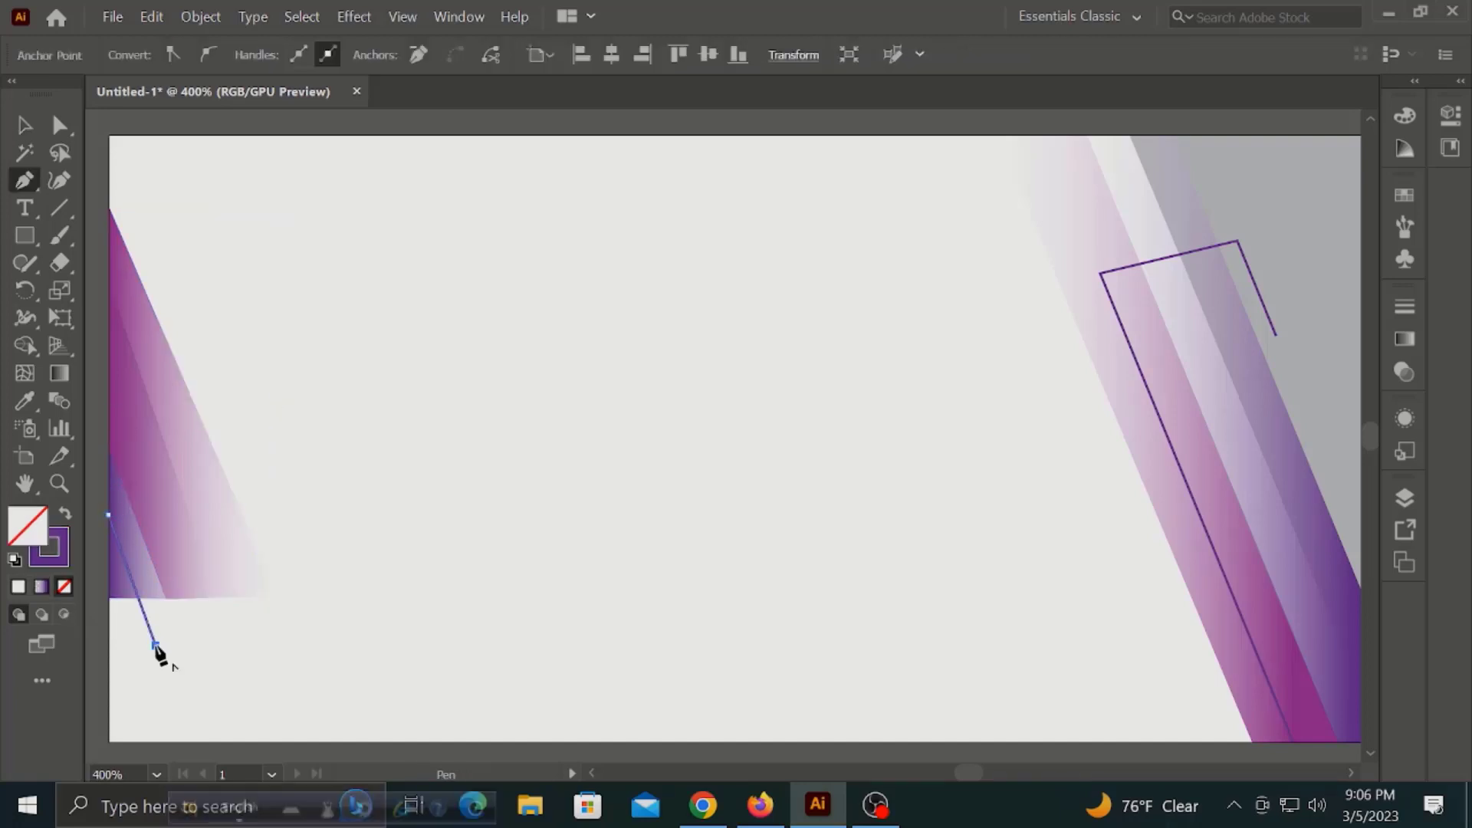
left_click(263, 642)
left_click(109, 228)
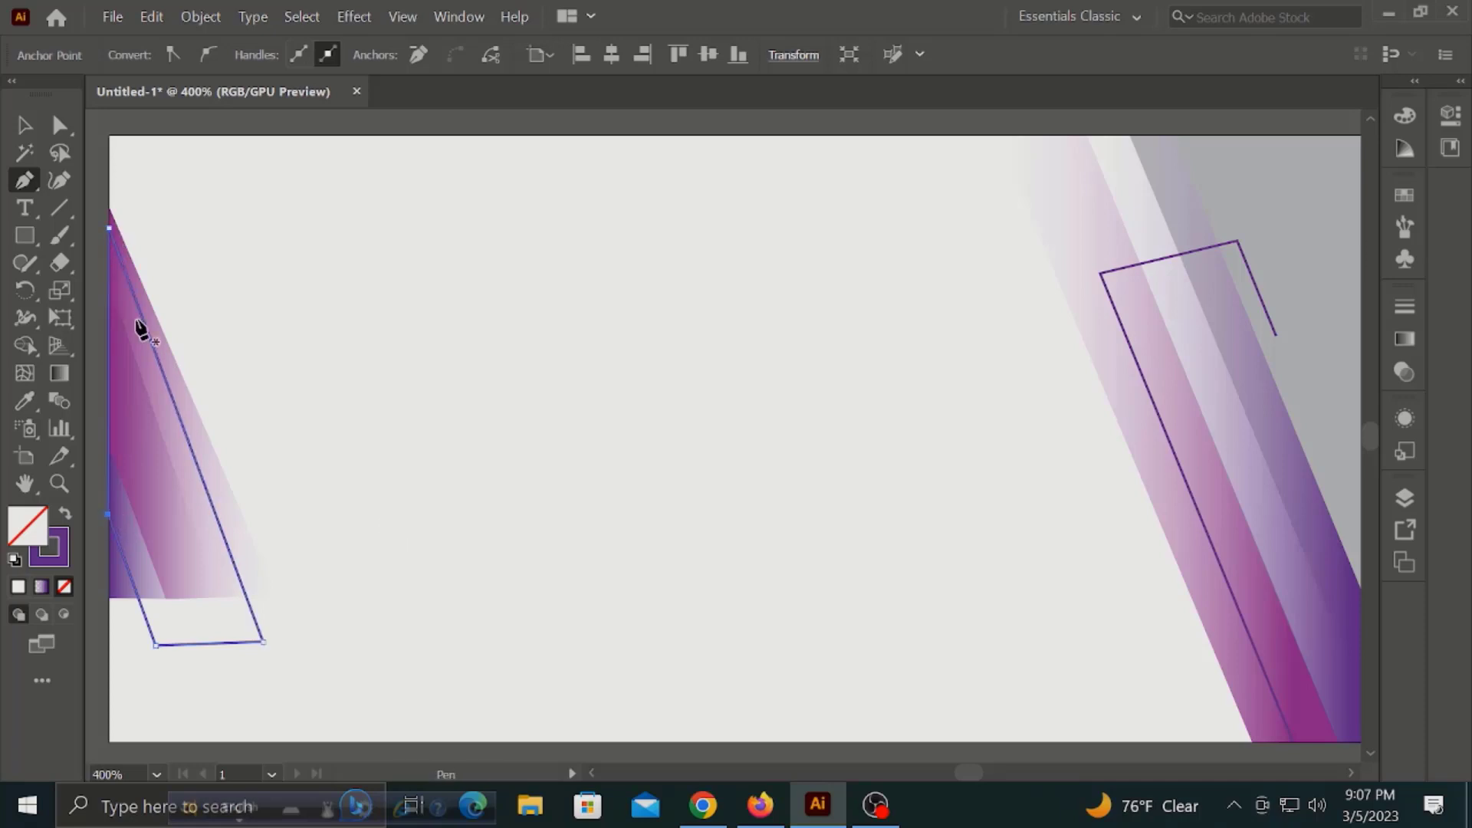
left_click(164, 387, "ctrl")
Scroll the view and direct-select the gradient triangle's top anchor
scroll(192, 495, "up", 2)
scroll(377, 318, "left", 3)
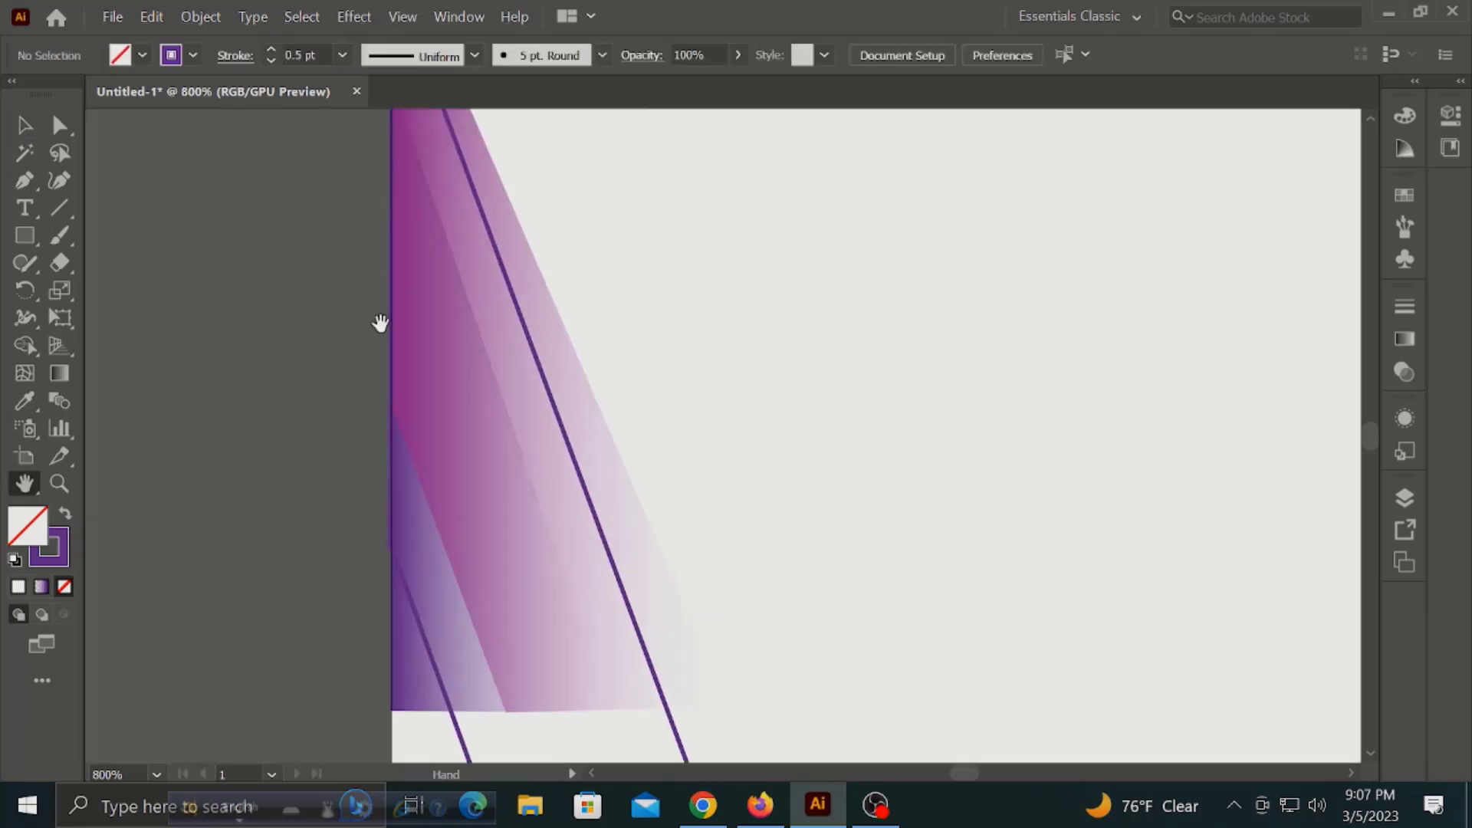
scroll(304, 302, "up", 2)
key("a")
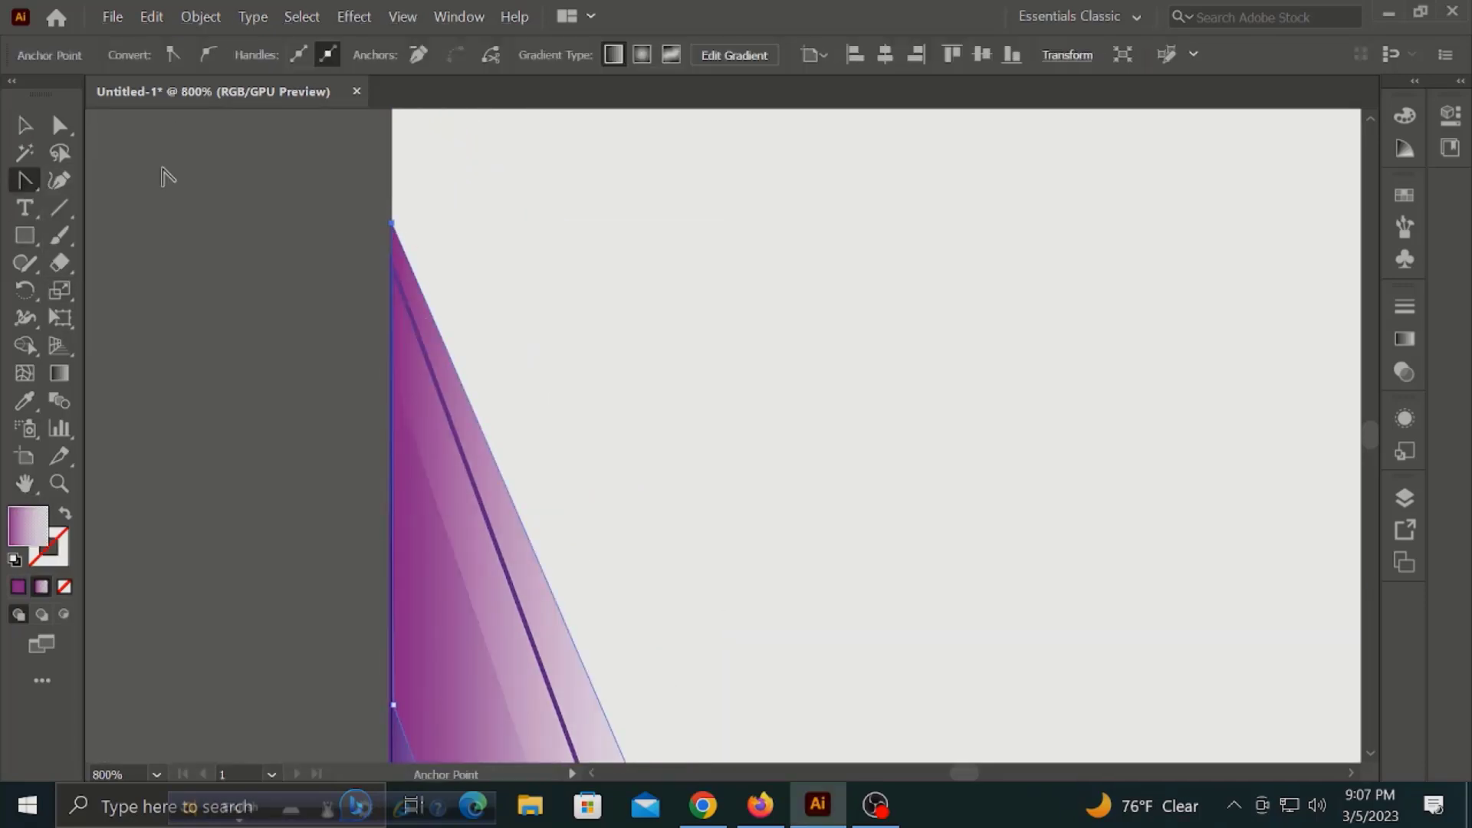
left_click(392, 208)
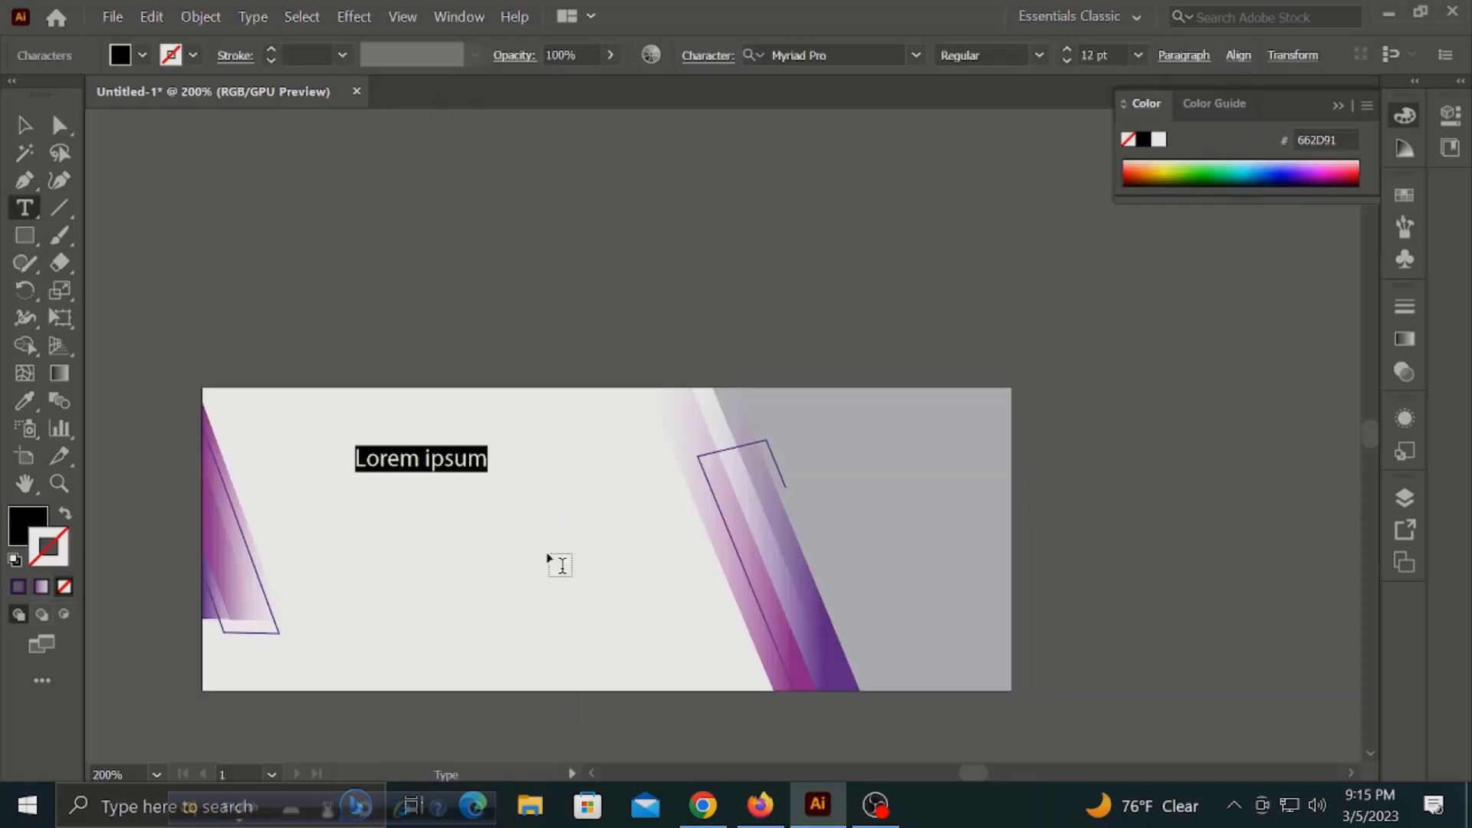
Type RED DRESS, enlarge it, and set it in Poppins Regular
type("RED DRESS")
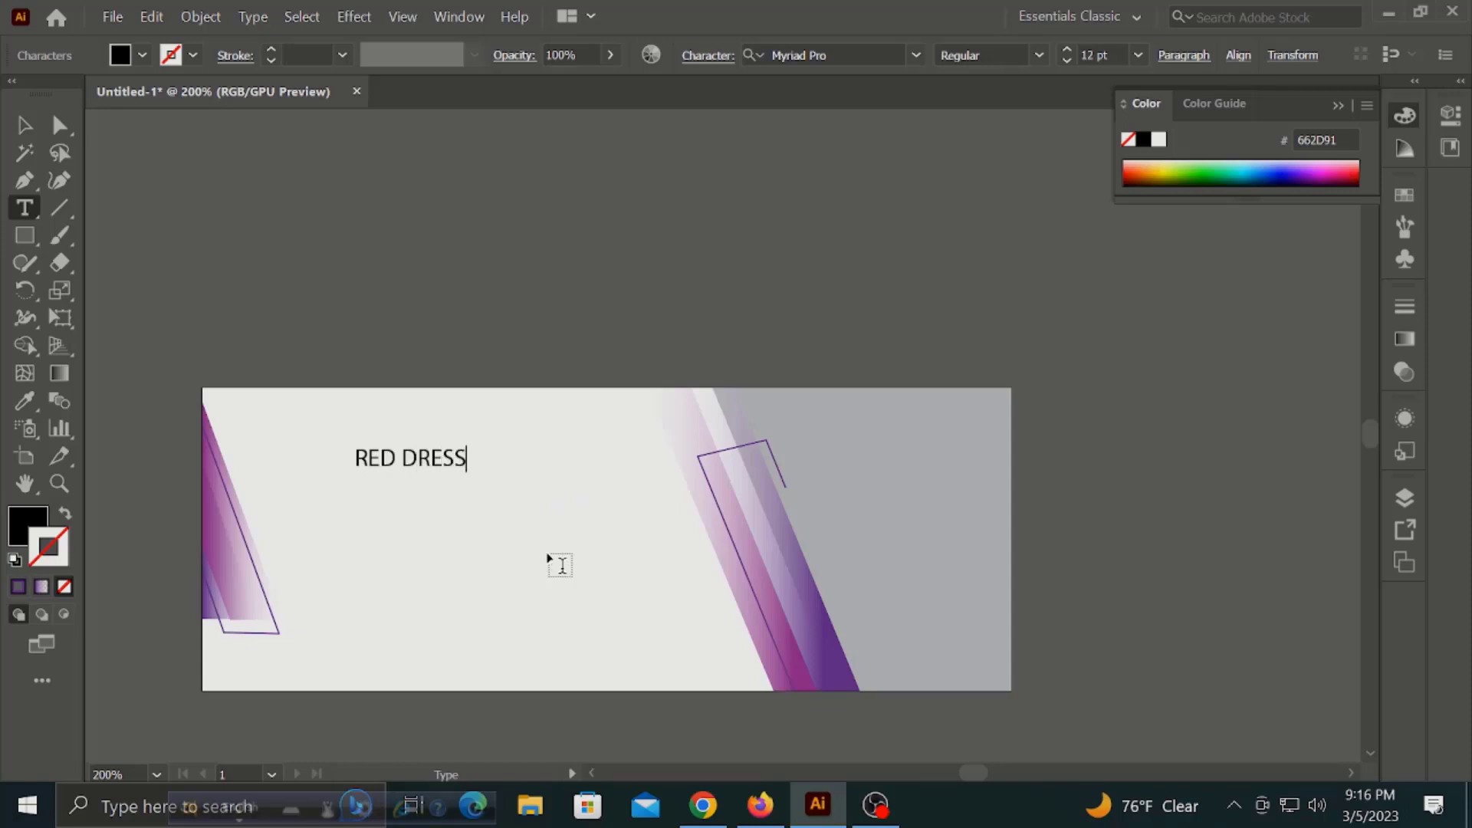
left_click(25, 124)
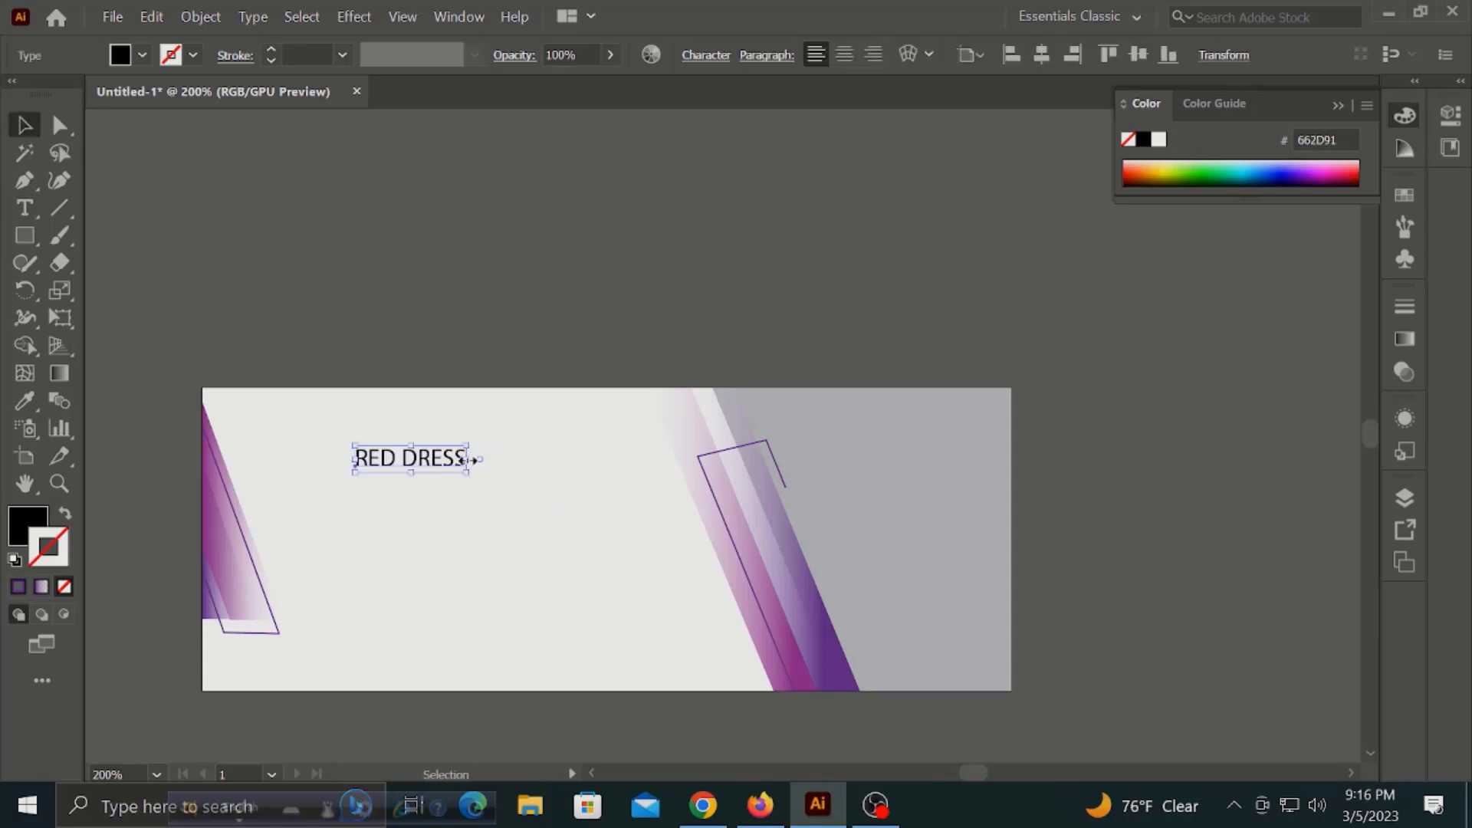
left_click_drag(470, 460, 499, 473)
left_click(705, 55)
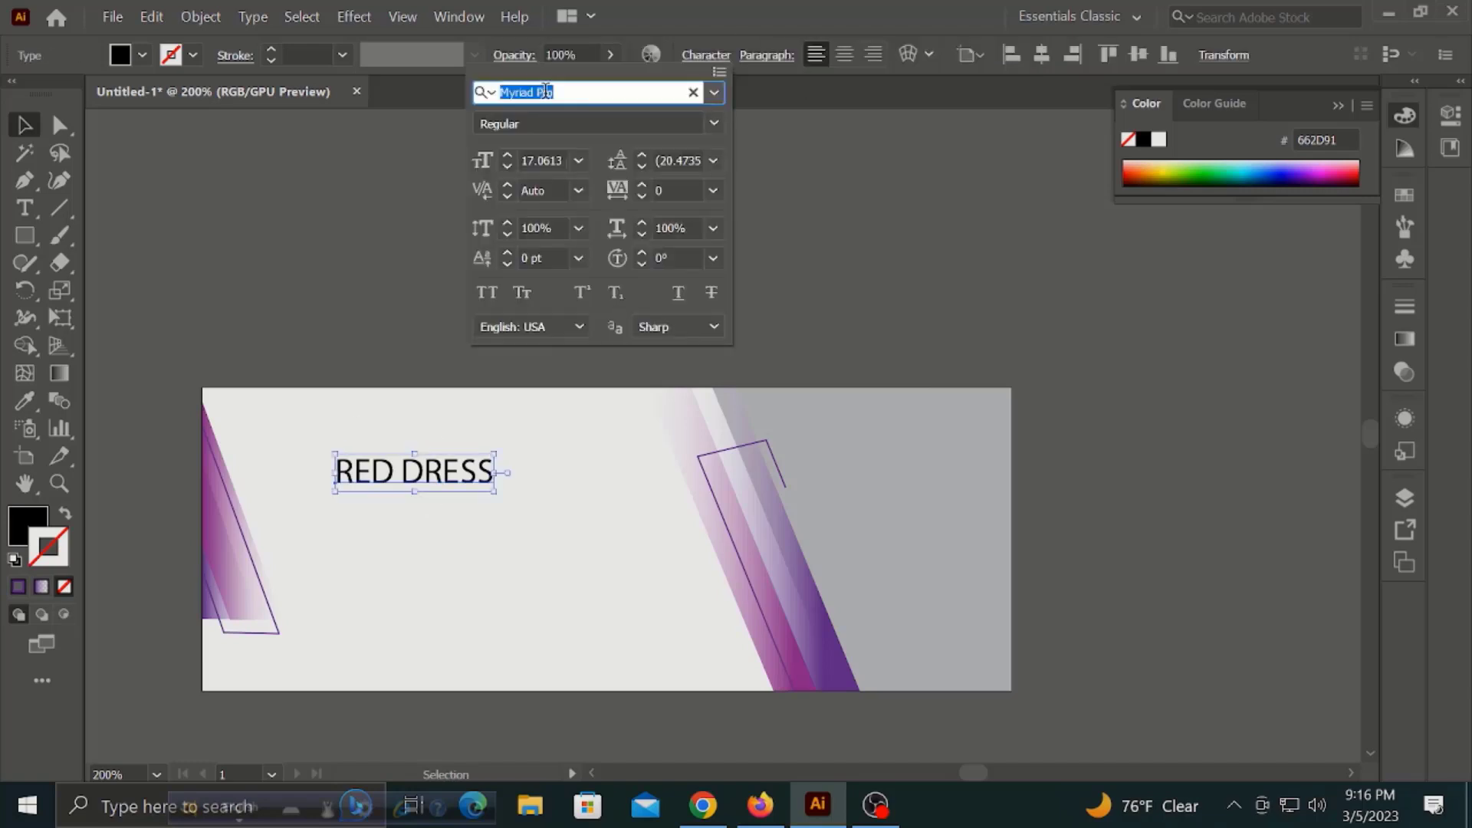
type("popp")
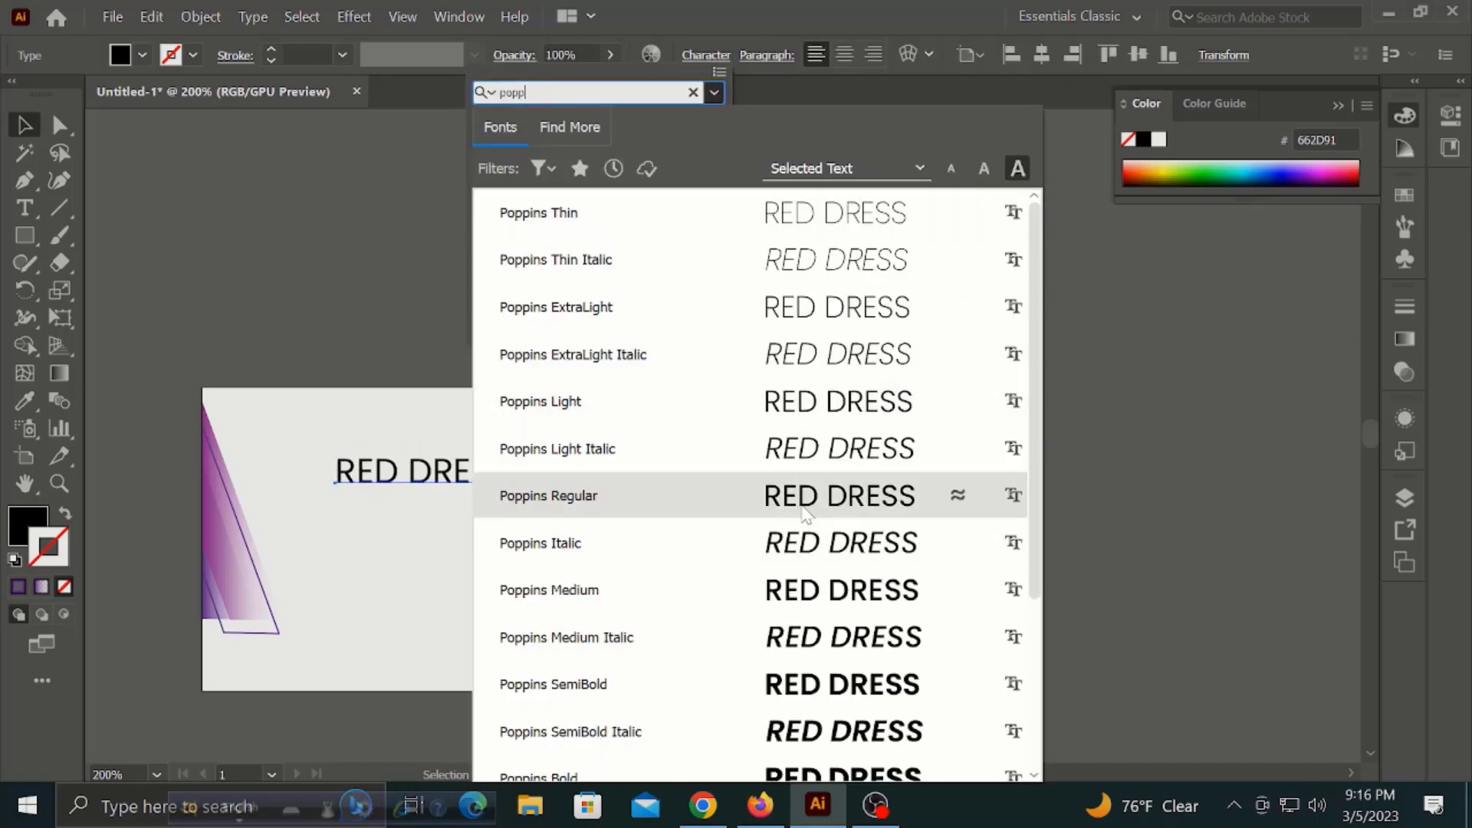
left_click(805, 495)
Start a SUPER SALE text line beneath RED DRESS
left_click(25, 207)
left_click(376, 528)
type("SUPER SALE")
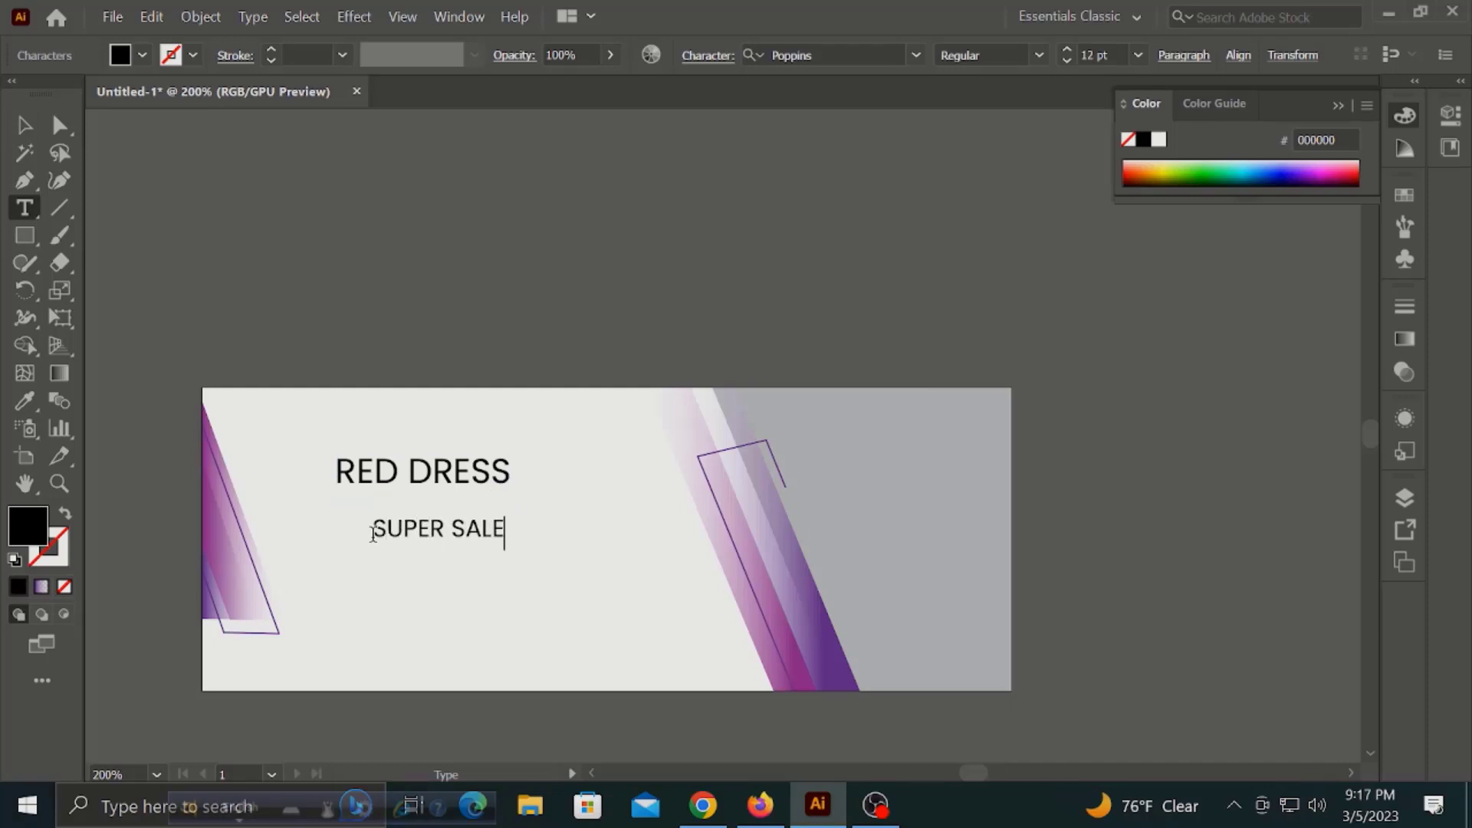
Set the SUPER SALE text in Poppins ExtraBold
key("Escape")
left_click(705, 54)
type("popp")
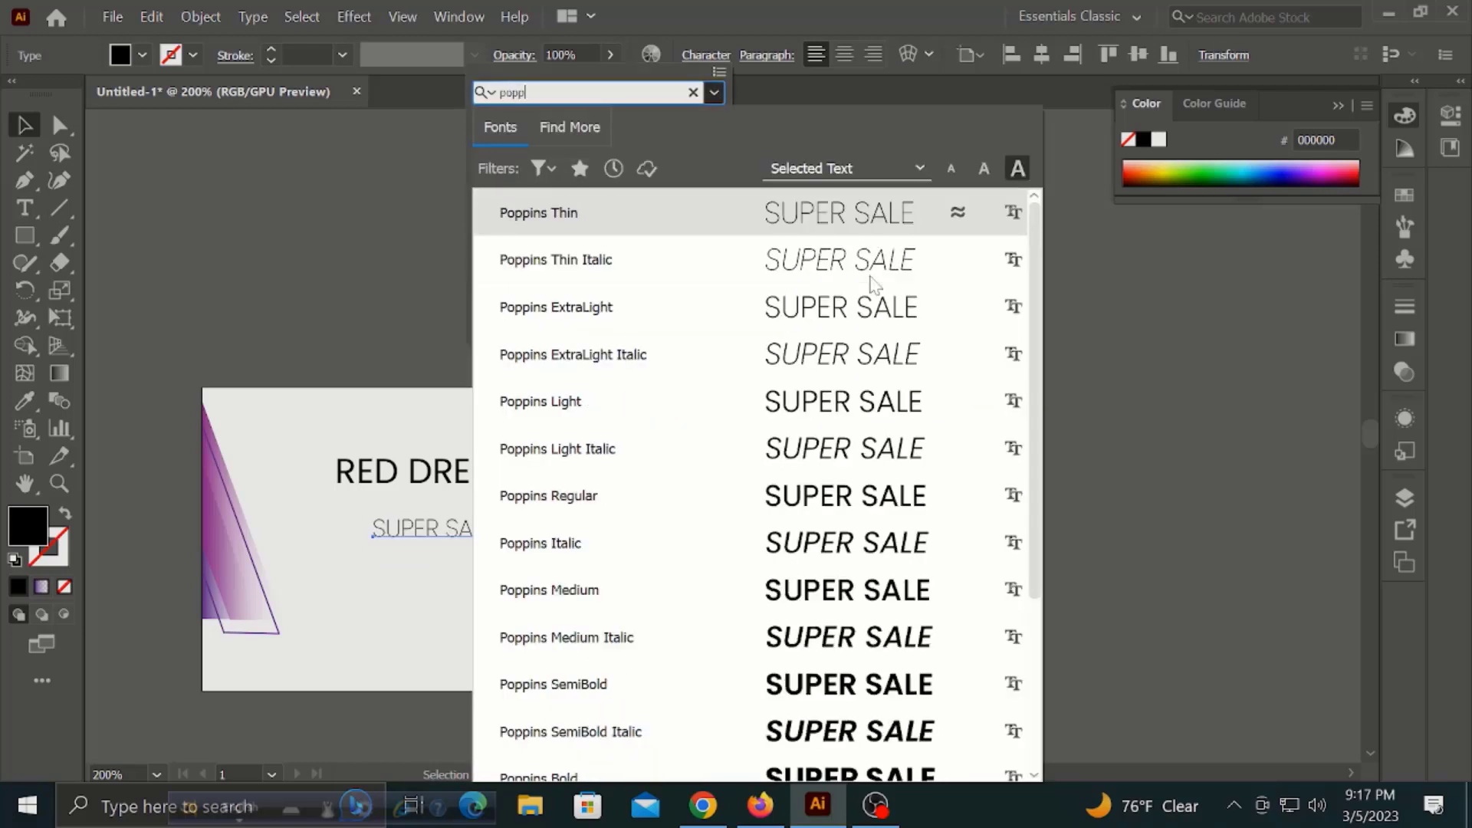
scroll(874, 307, "down", 3)
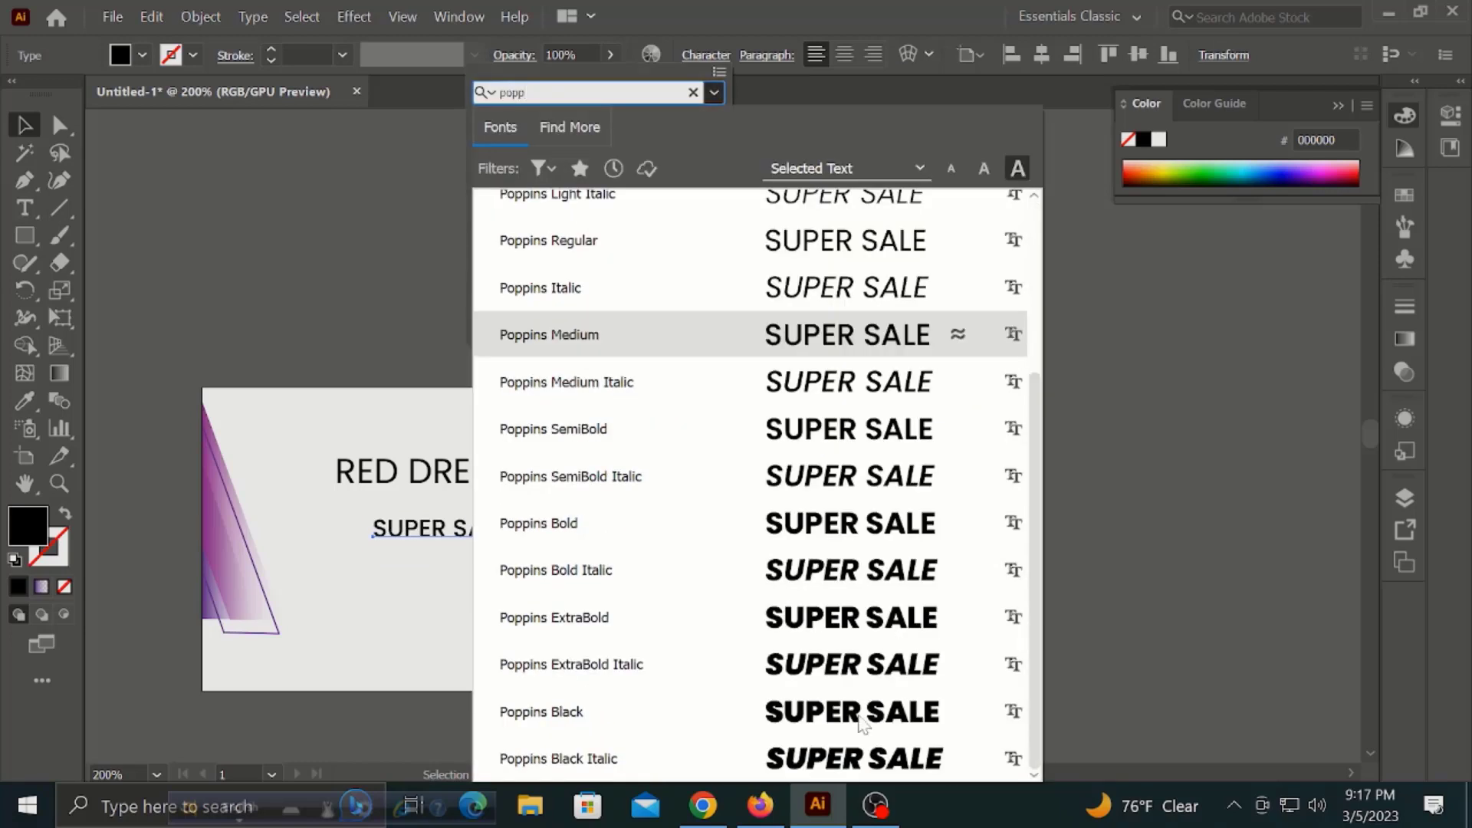
left_click(836, 622)
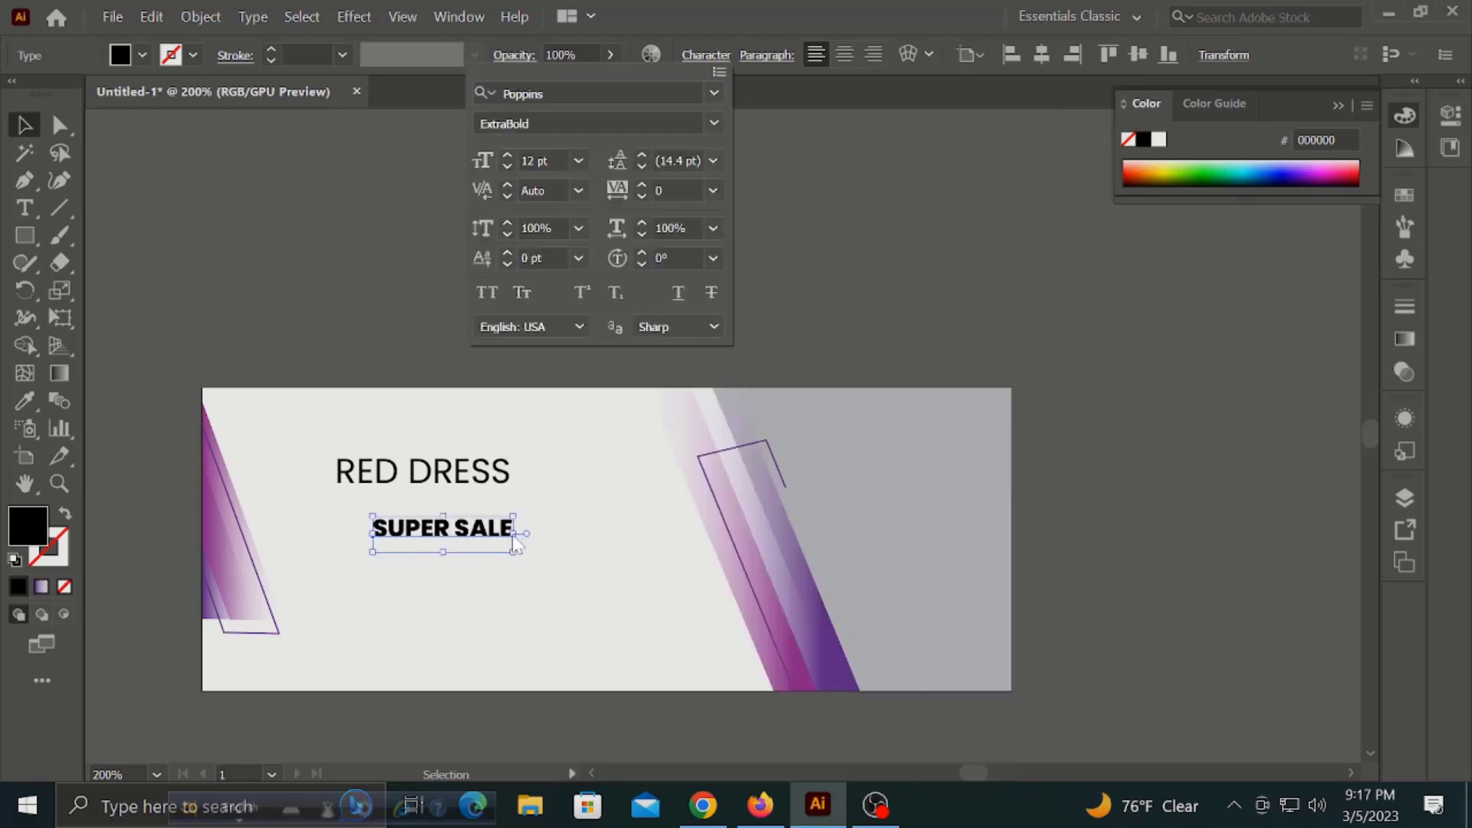
left_click(506, 544)
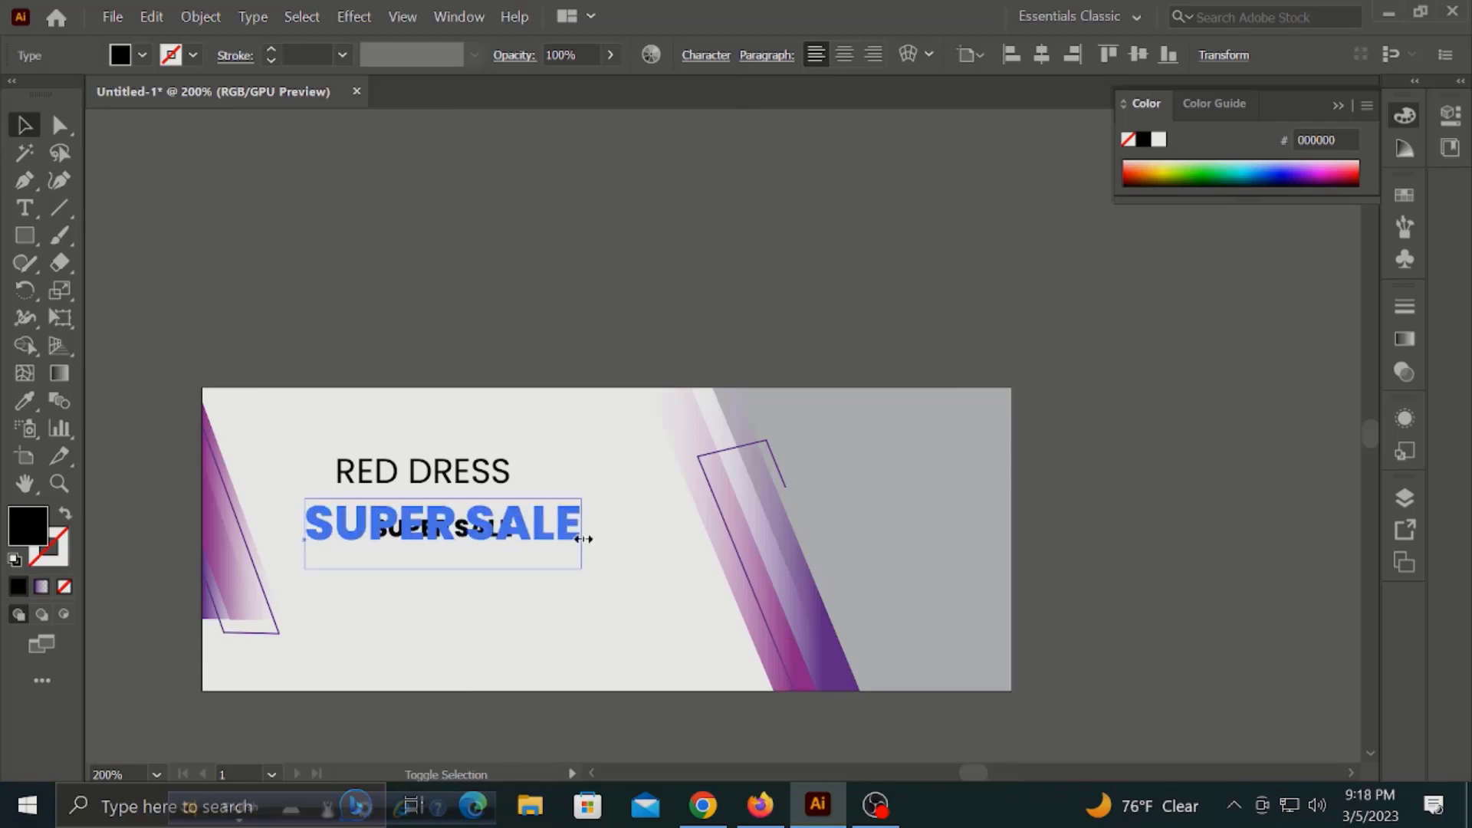
Scale SUPER SALE to about twice its size and select both headline lines
left_click_drag(512, 528, 601, 536)
left_click(510, 476)
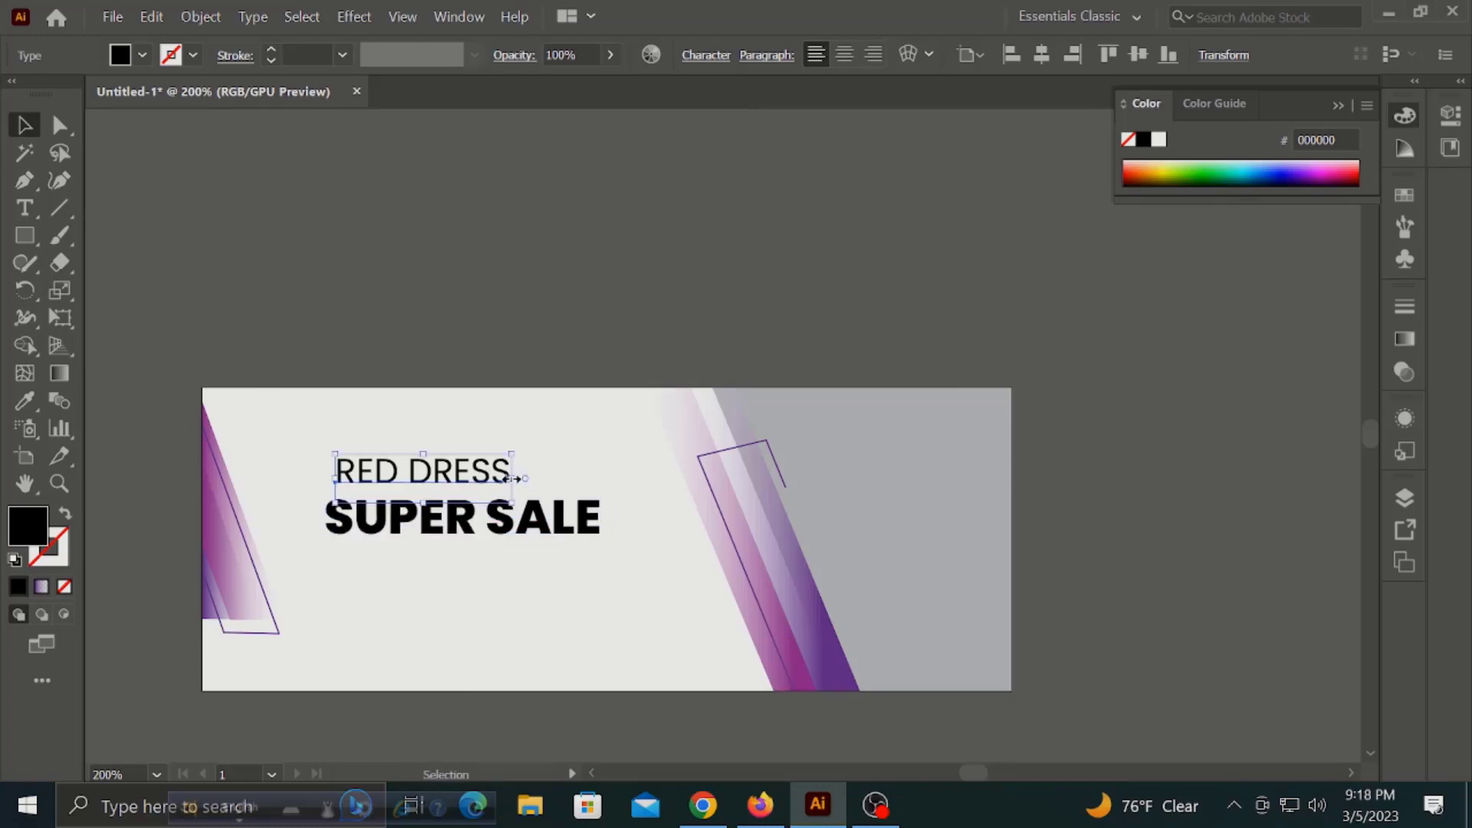
left_click(460, 516, "shift")
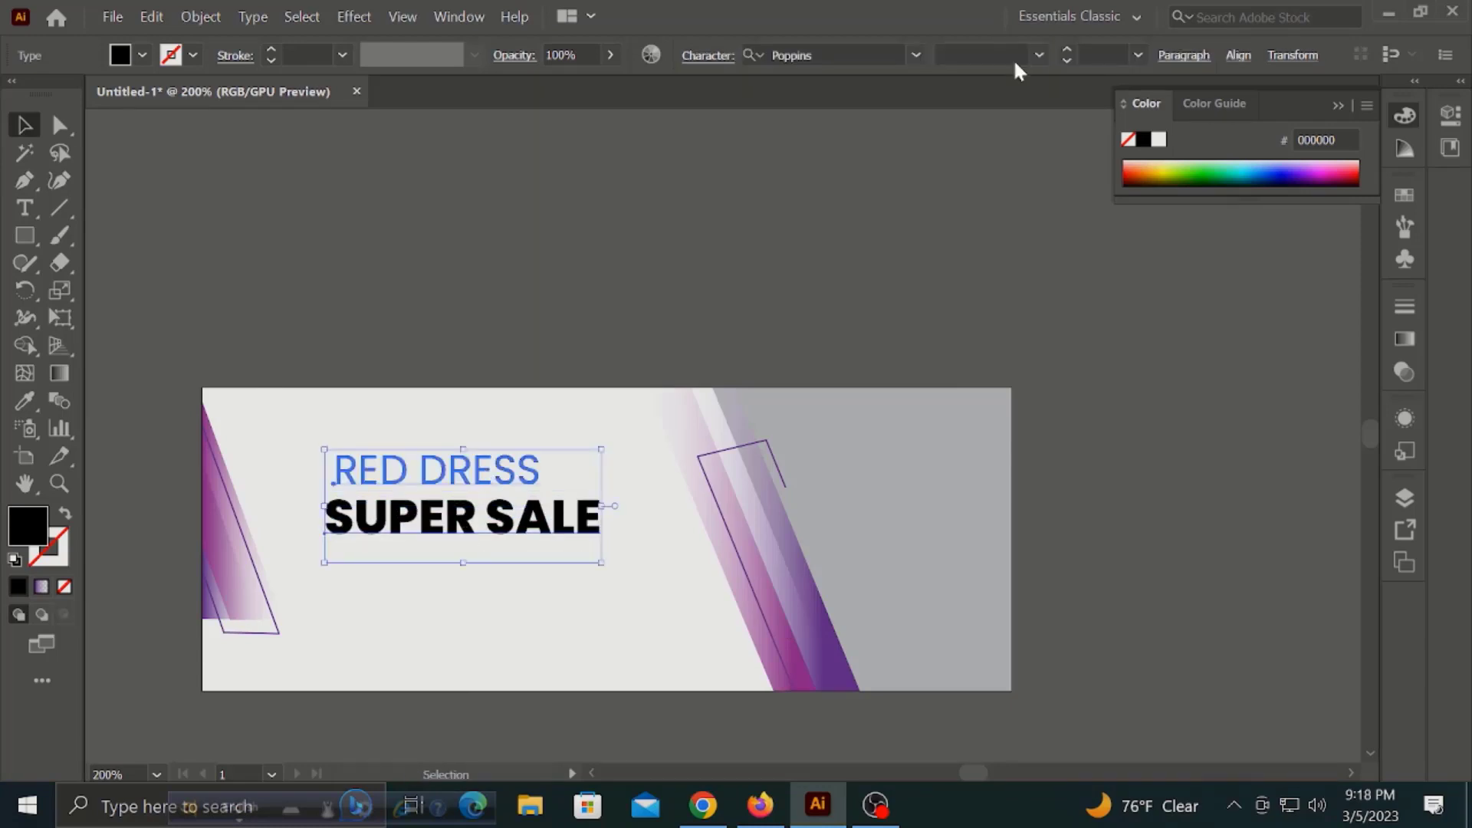
Left-align the headline lines and make RED DRESS narrower in the character settings
left_click(1238, 54)
left_click(1007, 120)
left_click(613, 368)
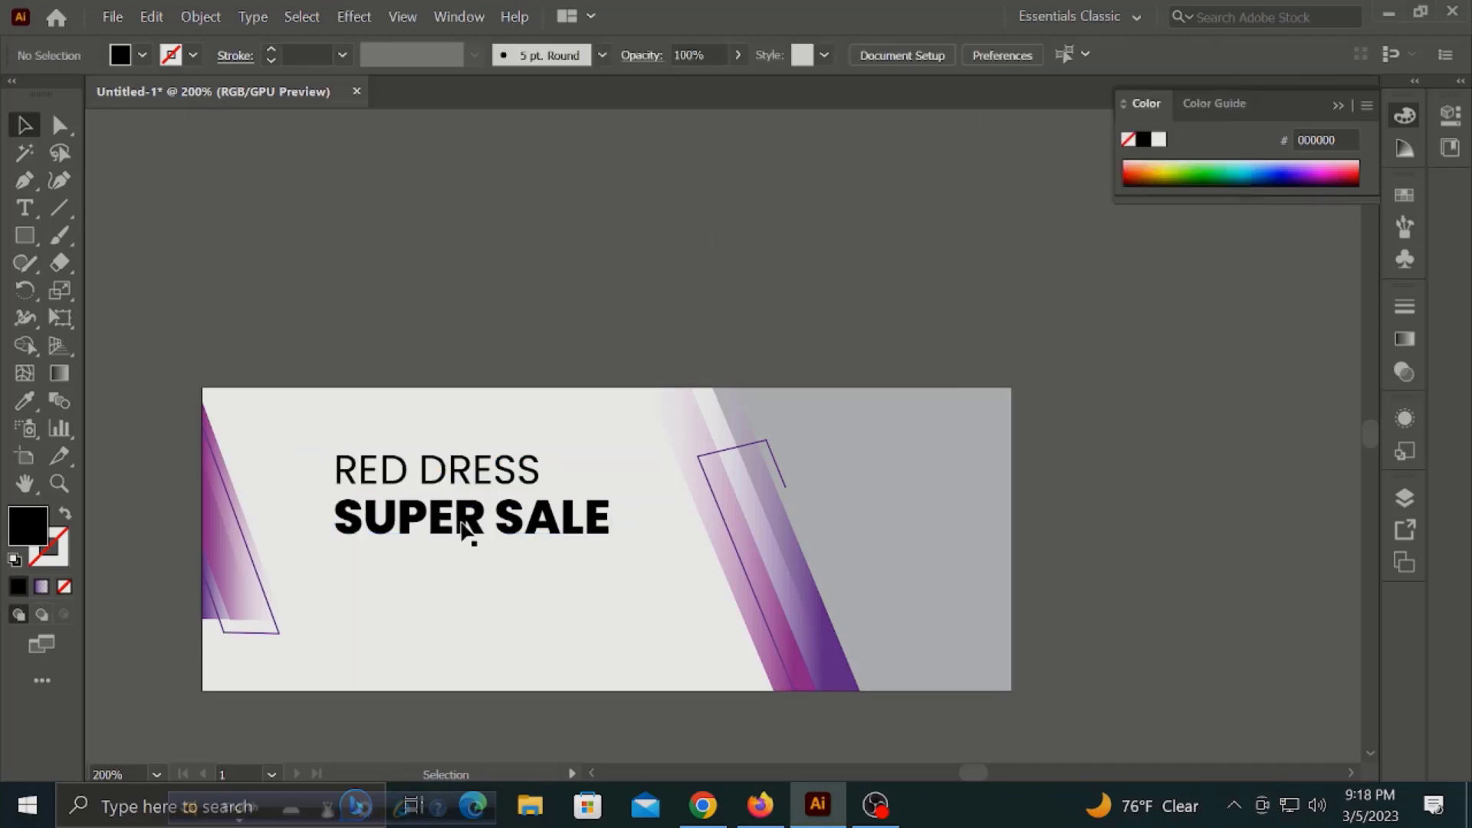
left_click(483, 479)
left_click(713, 54)
left_click(399, 210)
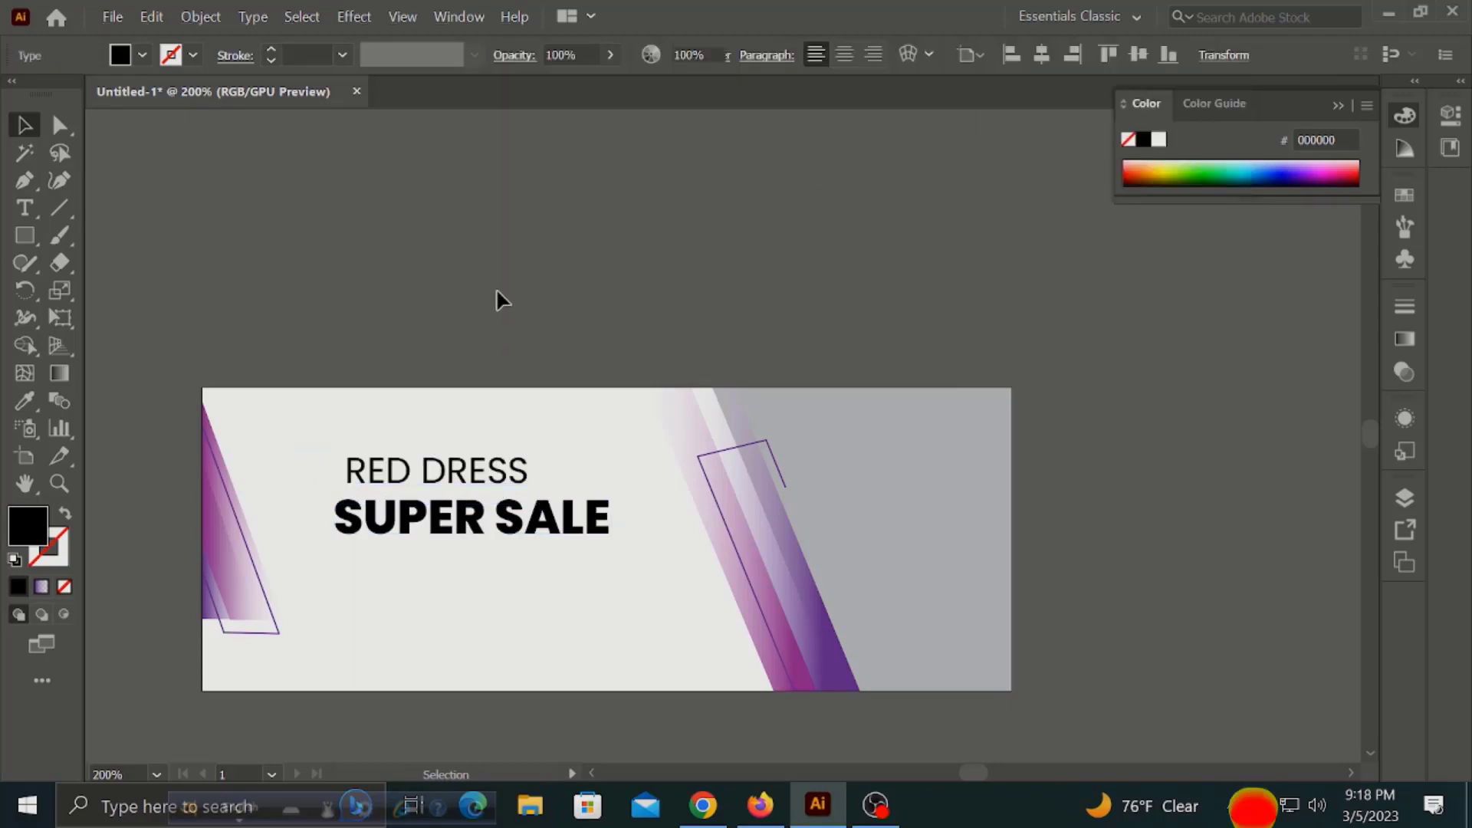
Left-align RED DRESS and SUPER SALE again after the width change
left_click(471, 518)
left_click(486, 467, "shift")
left_click(1238, 54)
left_click(1007, 120)
left_click(664, 294)
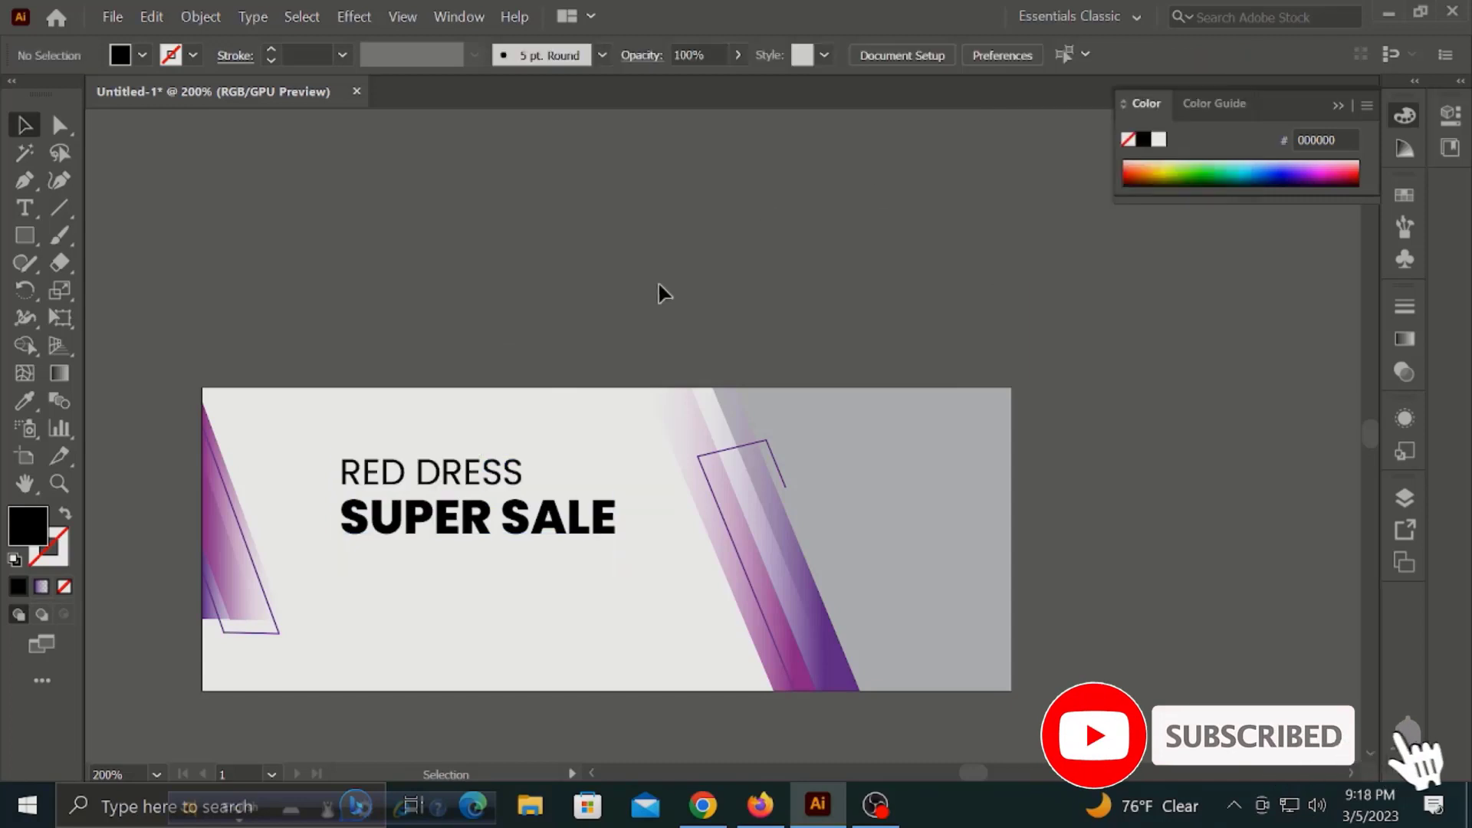
Fill SUPER SALE with deep purple 57059E using the Color Picker
left_click(475, 518)
left_click(142, 54)
left_click(224, 113)
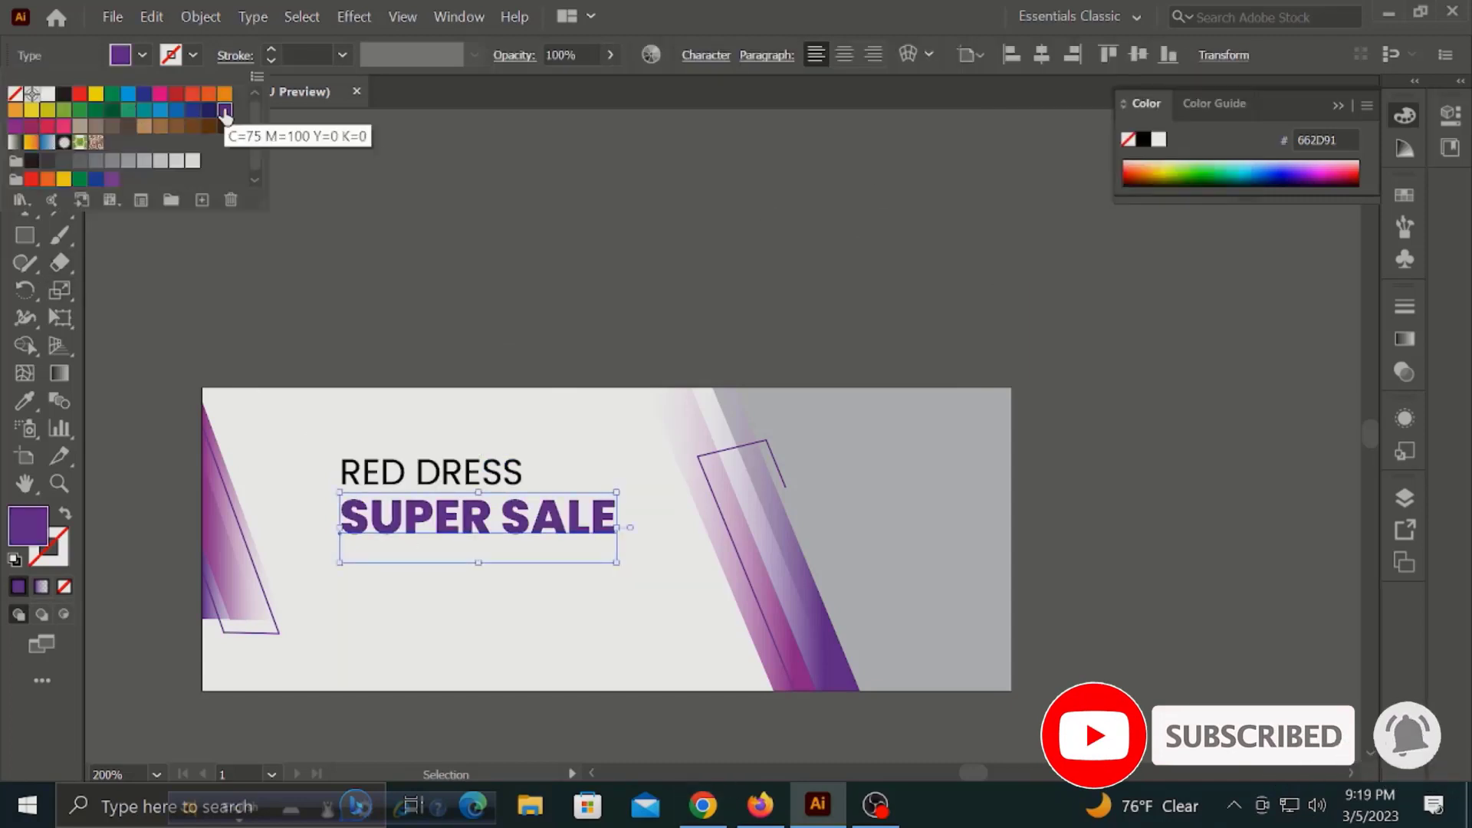
double_click(28, 525)
left_click(296, 380)
left_click(188, 429)
left_click(310, 391)
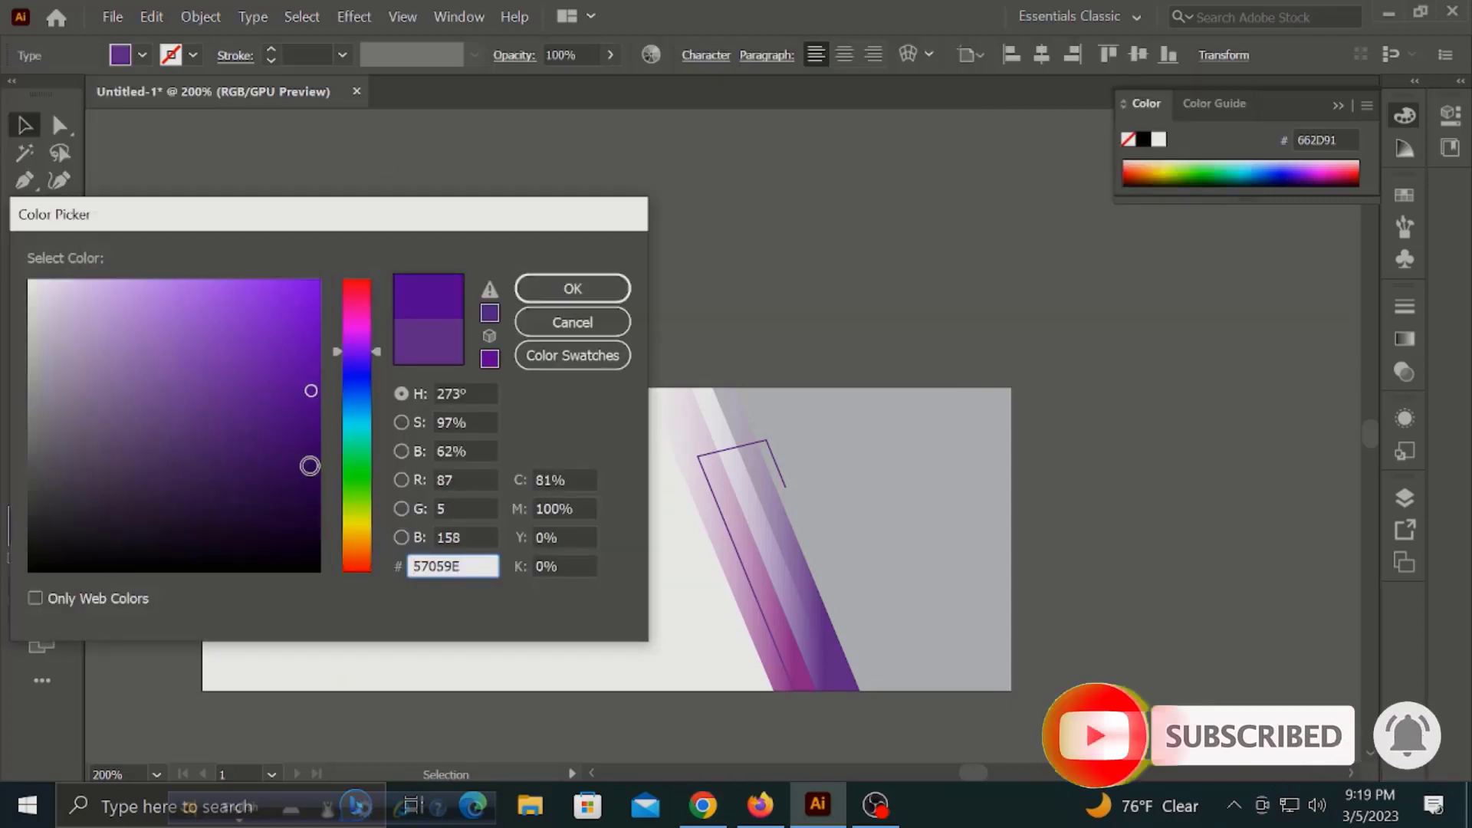
left_click(177, 394)
left_click(573, 322)
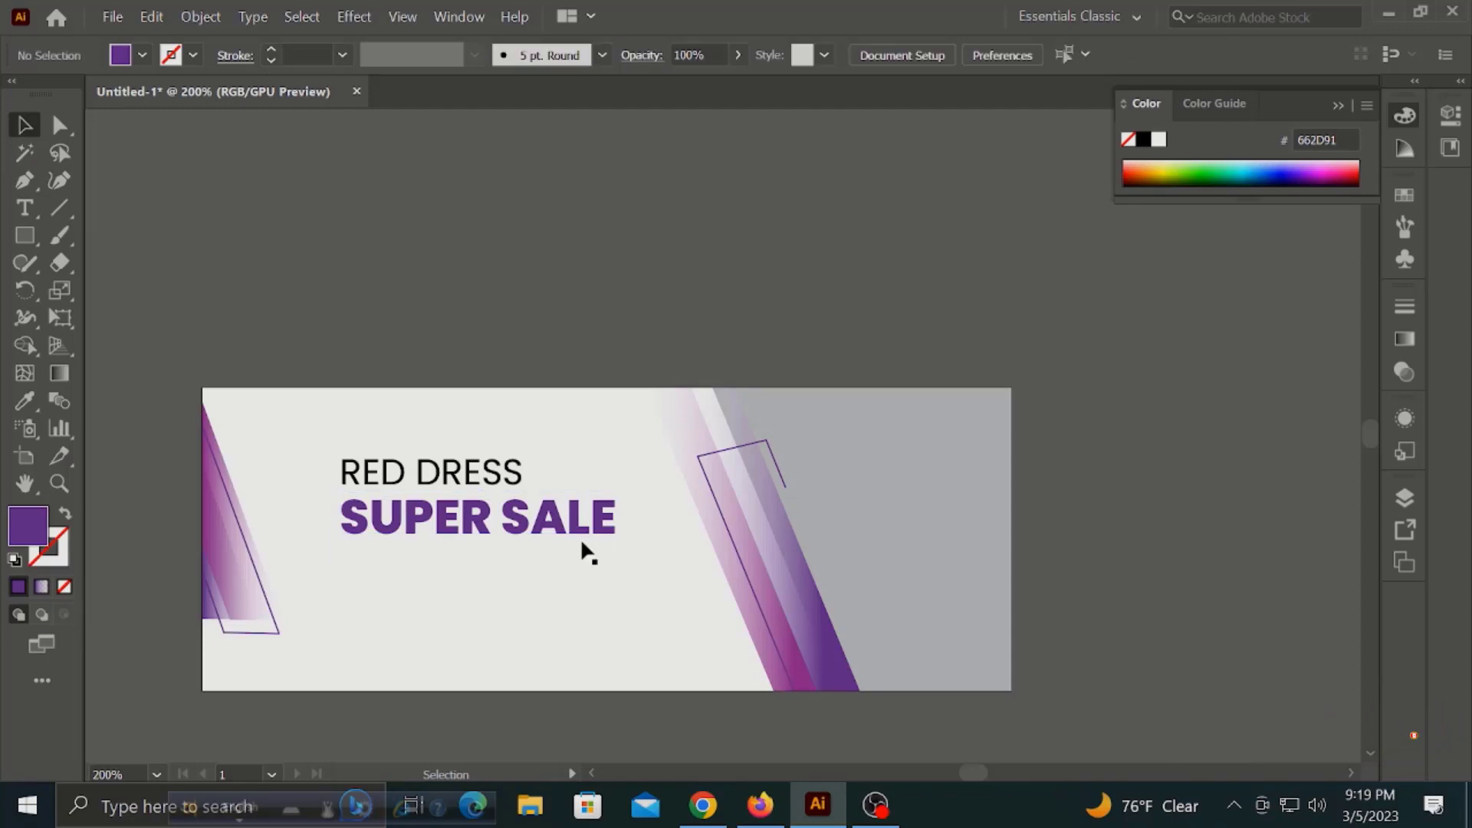
left_click(25, 235)
Draw a small purple button bar and type 'Buy now' above it
left_click_drag(445, 664, 460, 659)
left_click(24, 208)
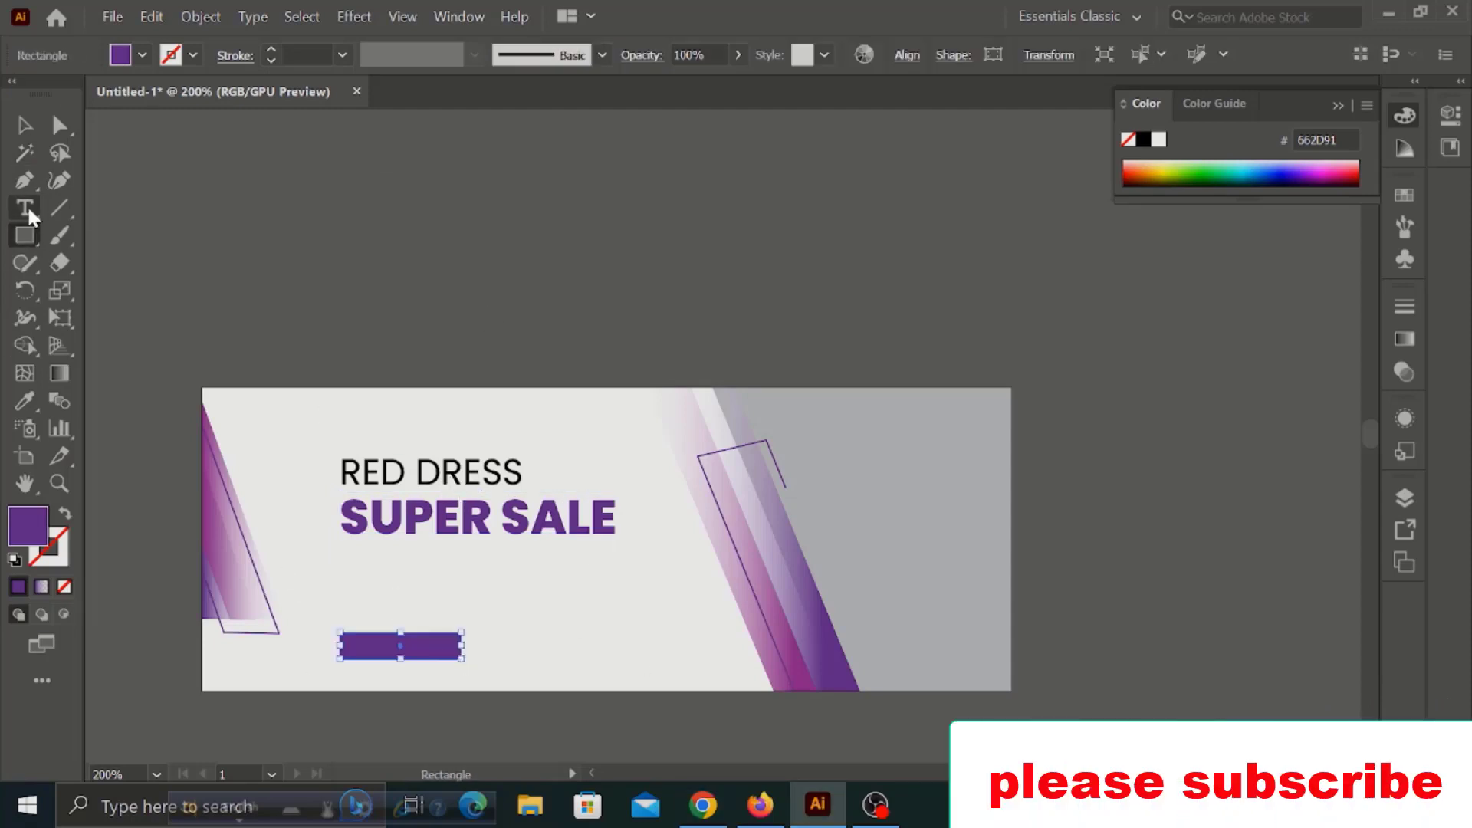
left_click(402, 574)
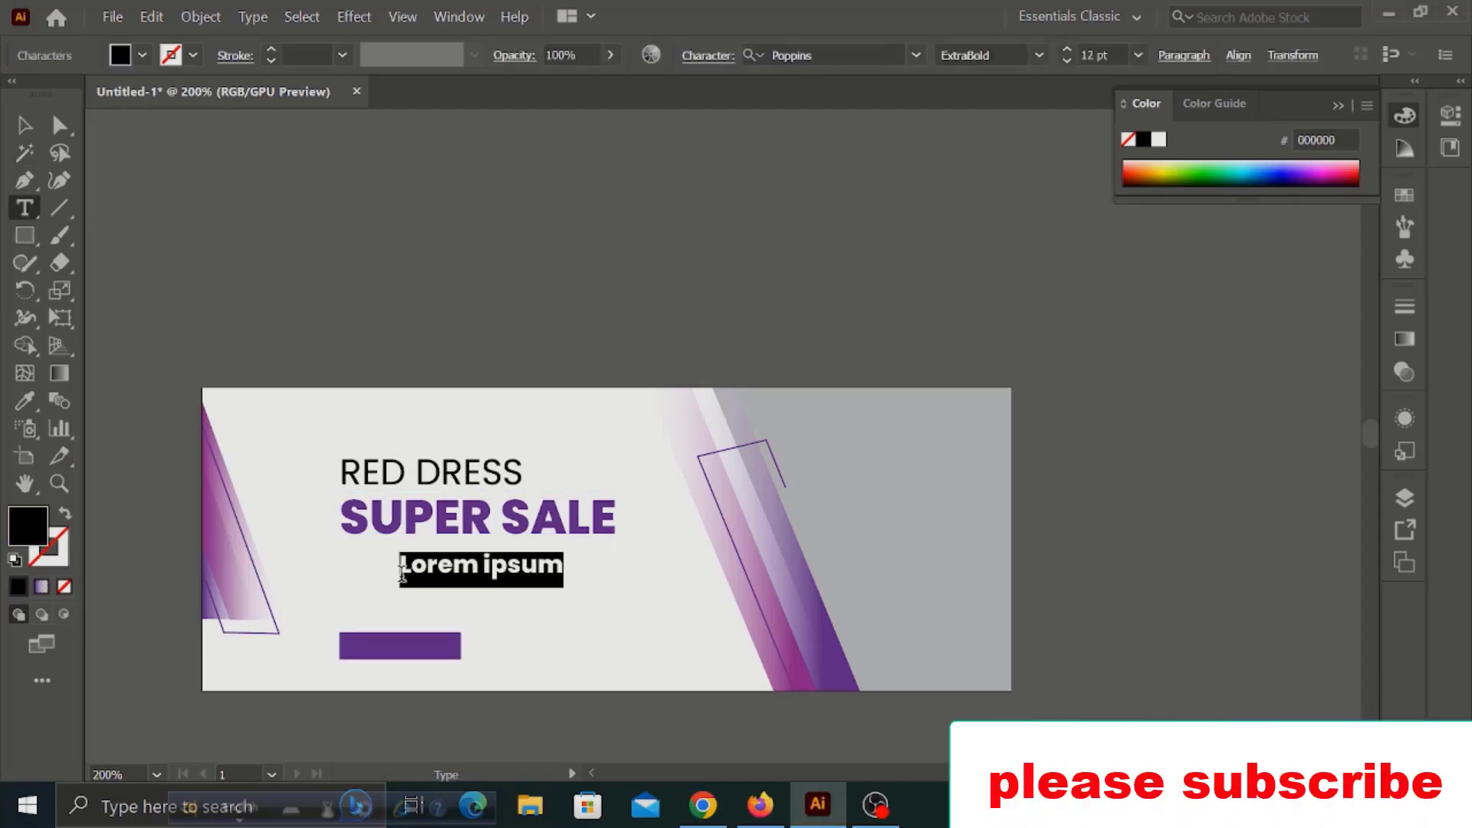
type("Bu")
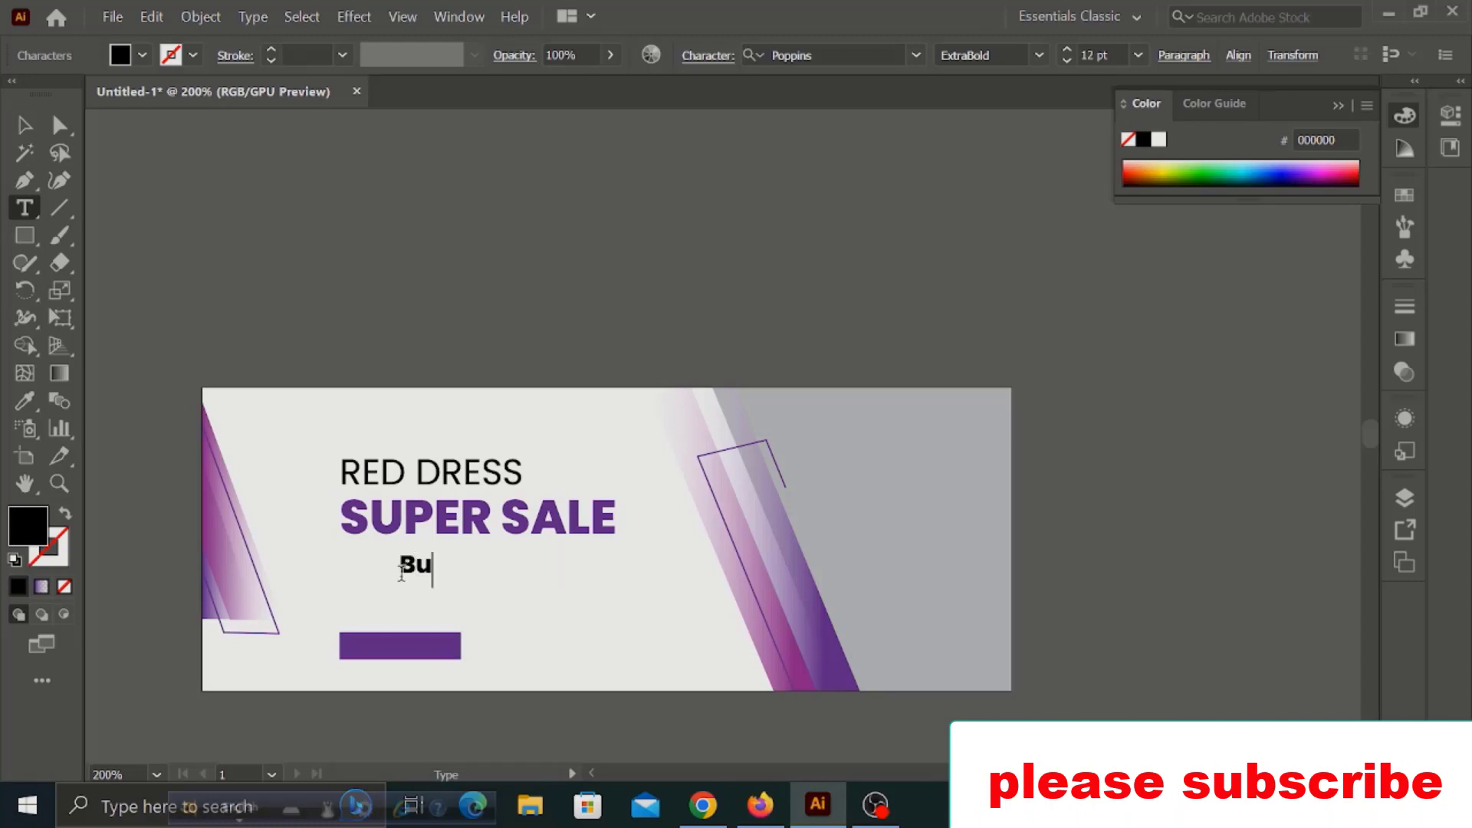
type("y now")
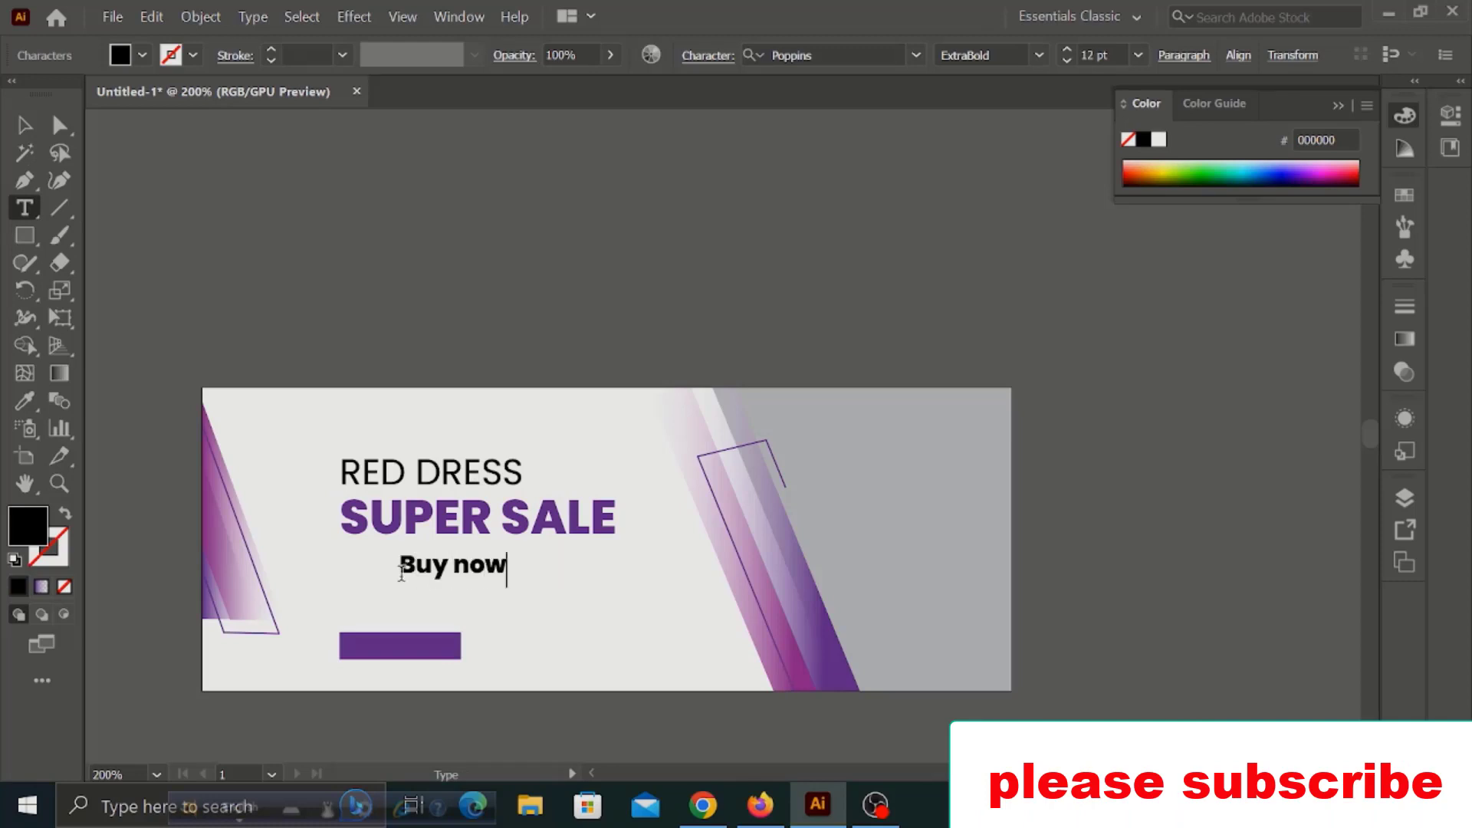
Copy the RED DRESS style onto Buy now and set it to Poppins SemiBold
left_click(24, 125)
left_click(24, 400)
left_click(408, 460)
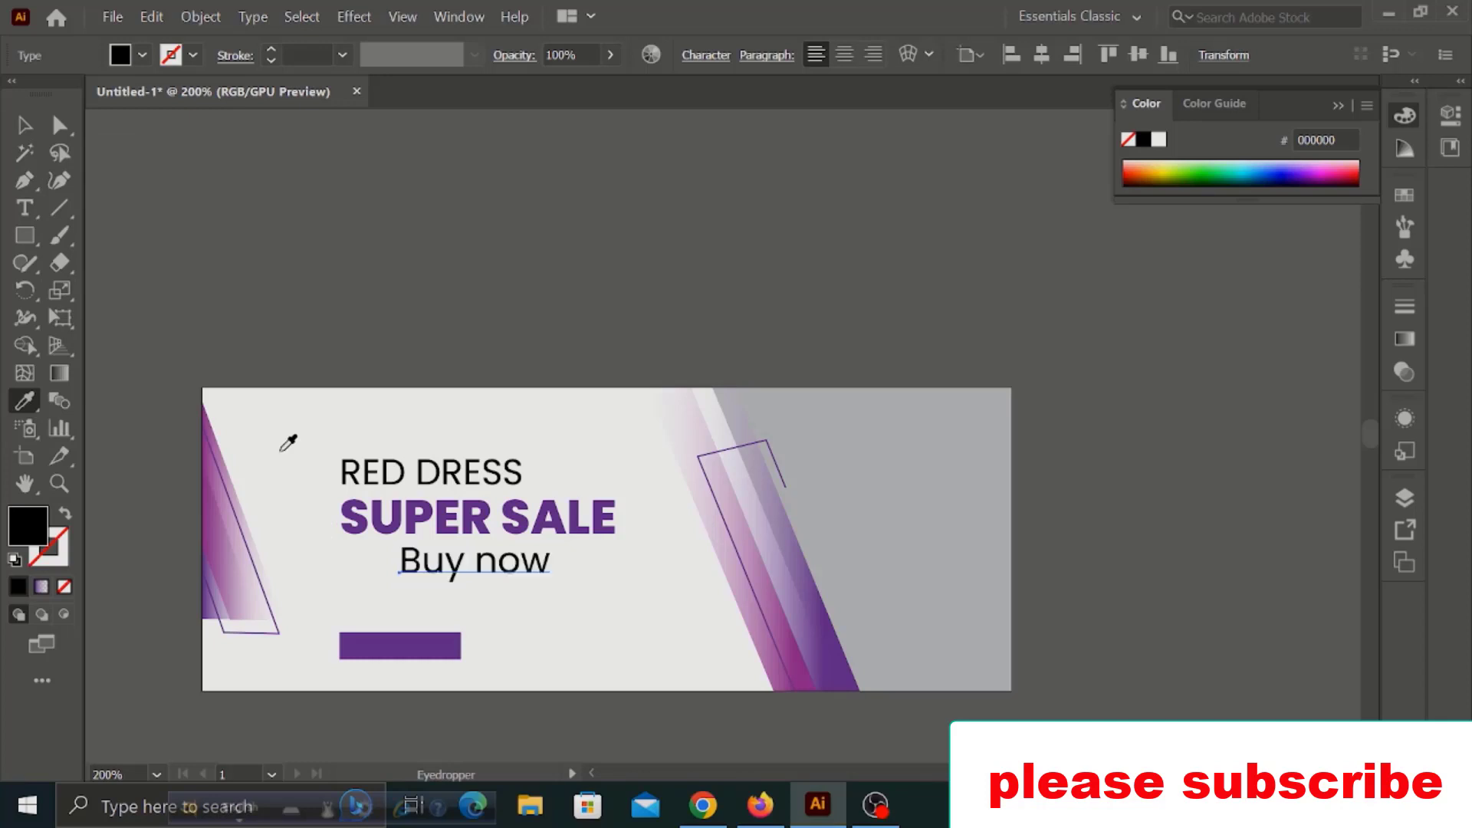
key("v")
left_click(706, 54)
type("popp")
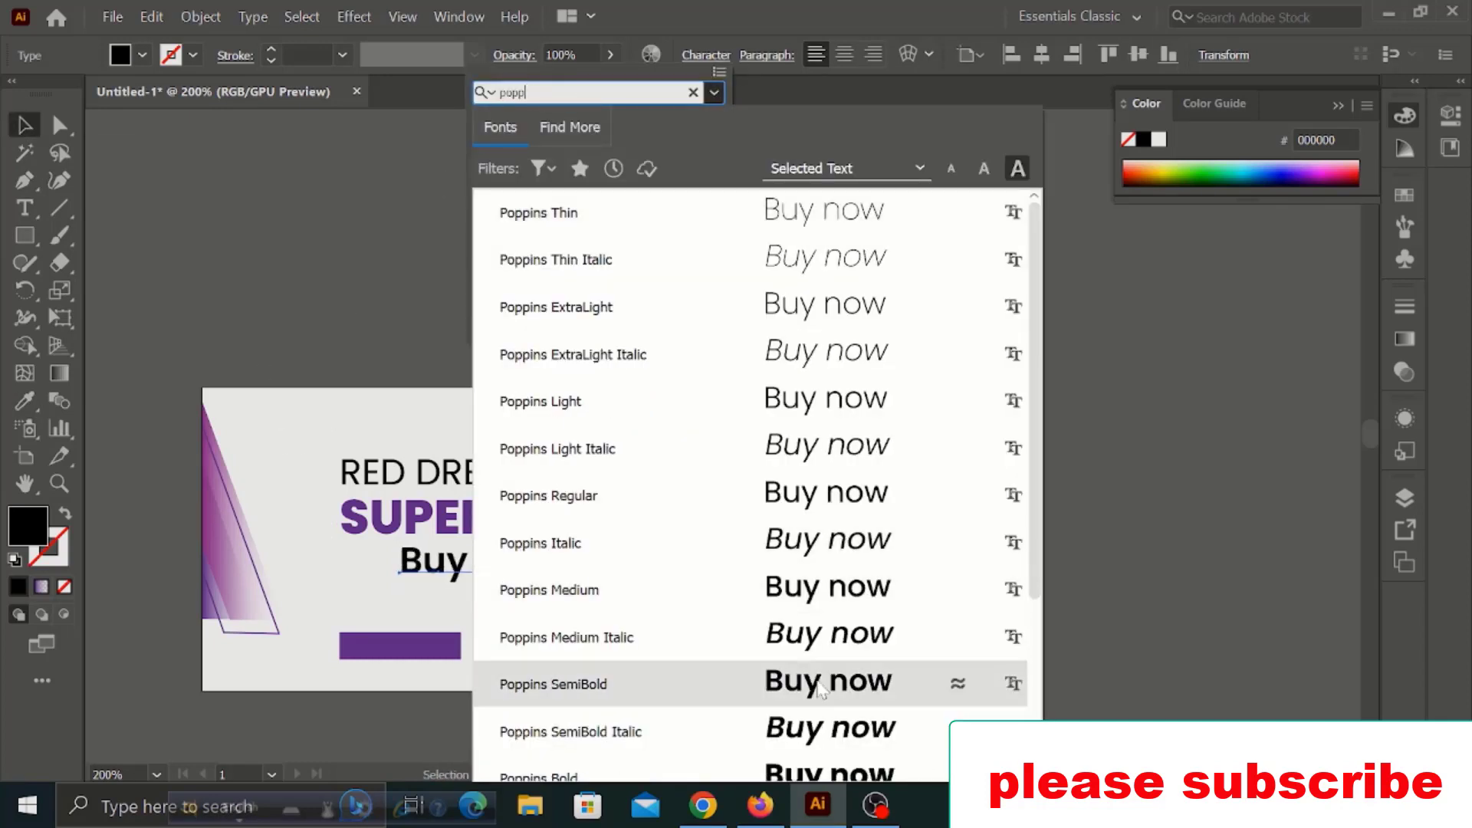
left_click(817, 683)
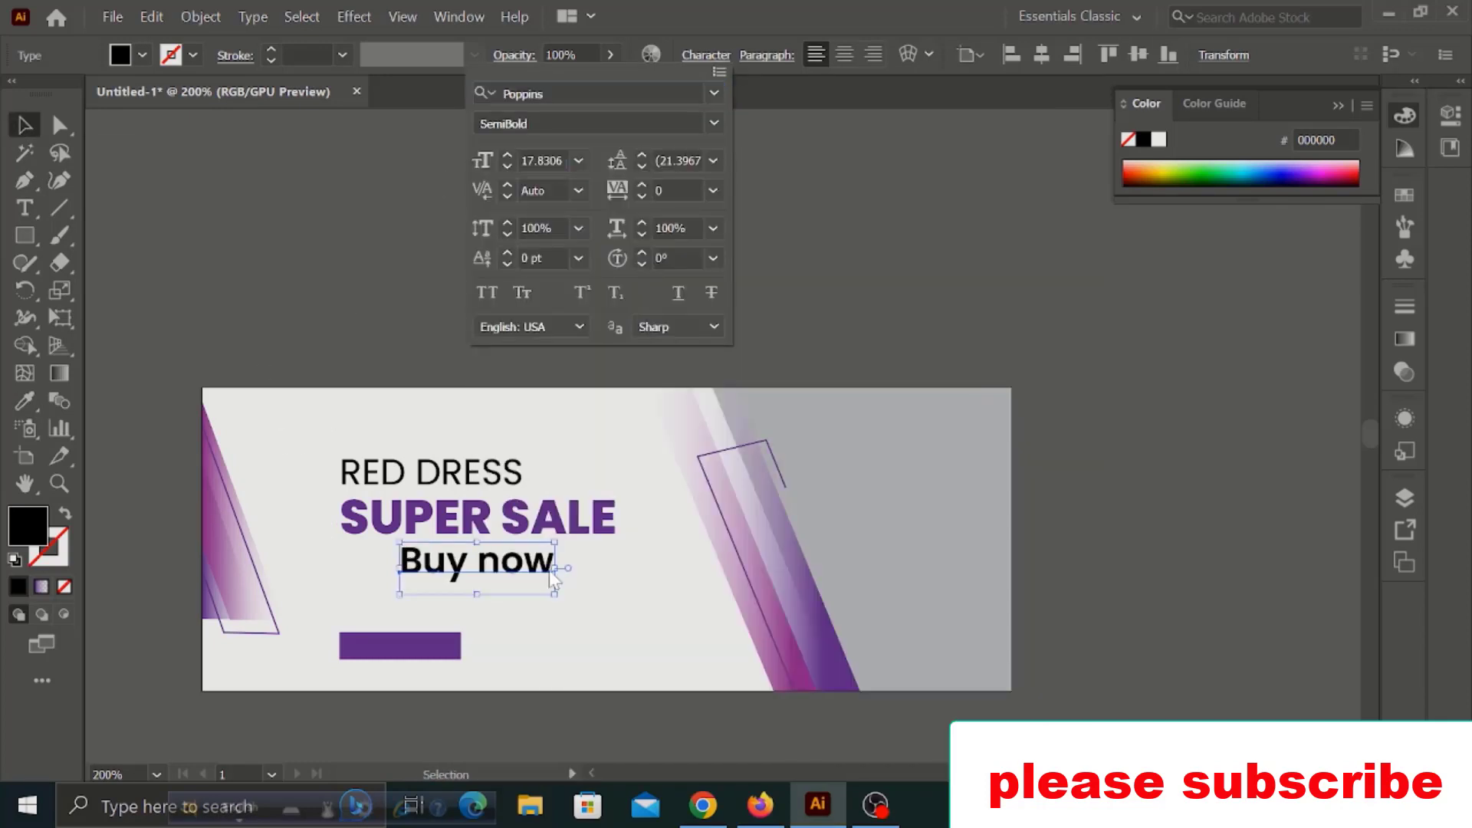
left_click(25, 209)
Move Buy now onto the purple bar, make it white, and narrow the bar to fit
left_click(468, 569)
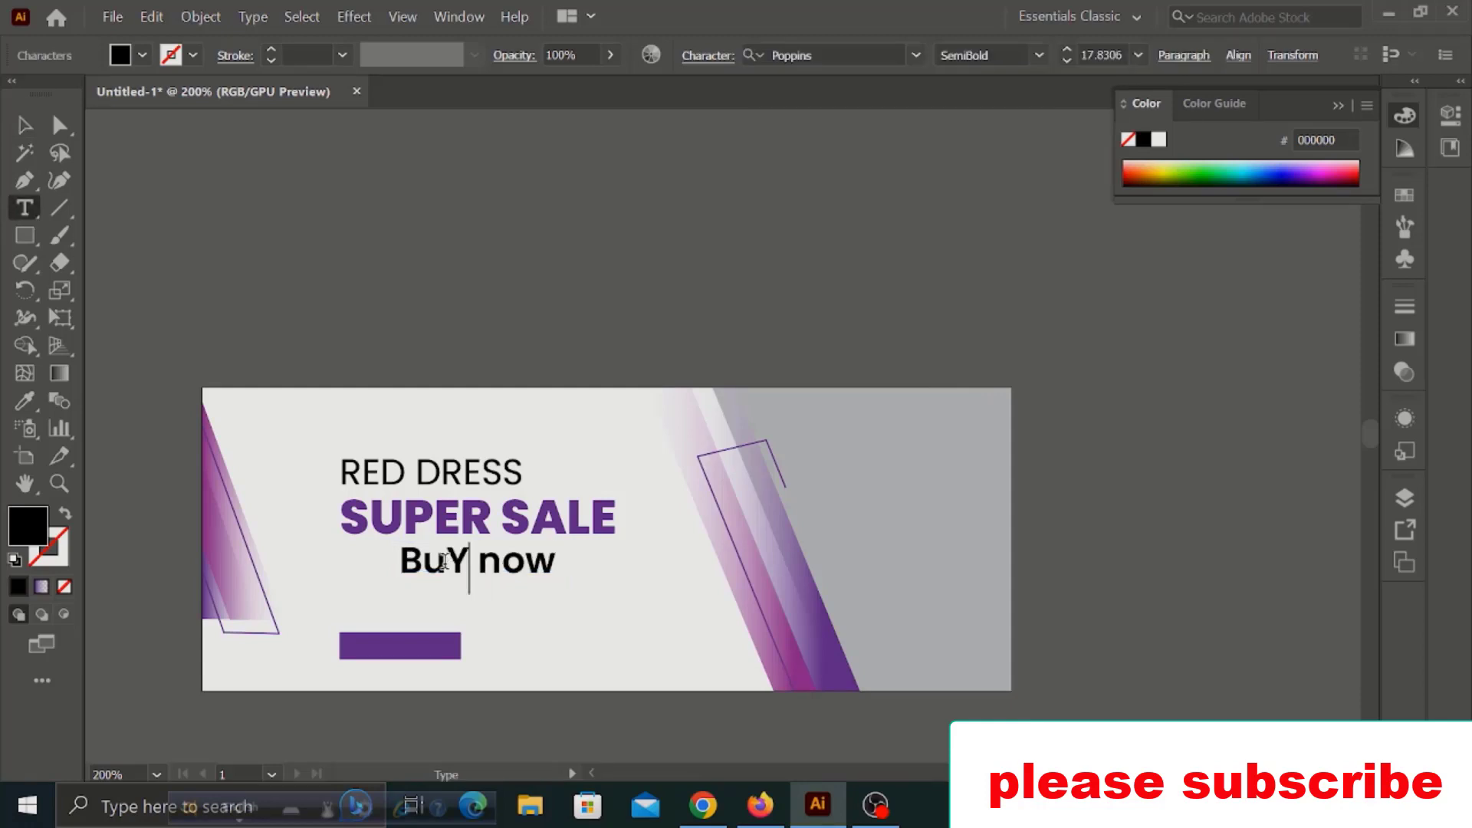
key("Escape")
mouse_move(502, 572)
left_mouse_down()
mouse_move(423, 656)
mouse_move(456, 646)
left_mouse_up()
left_click(142, 55)
left_click(39, 84)
left_click(460, 656)
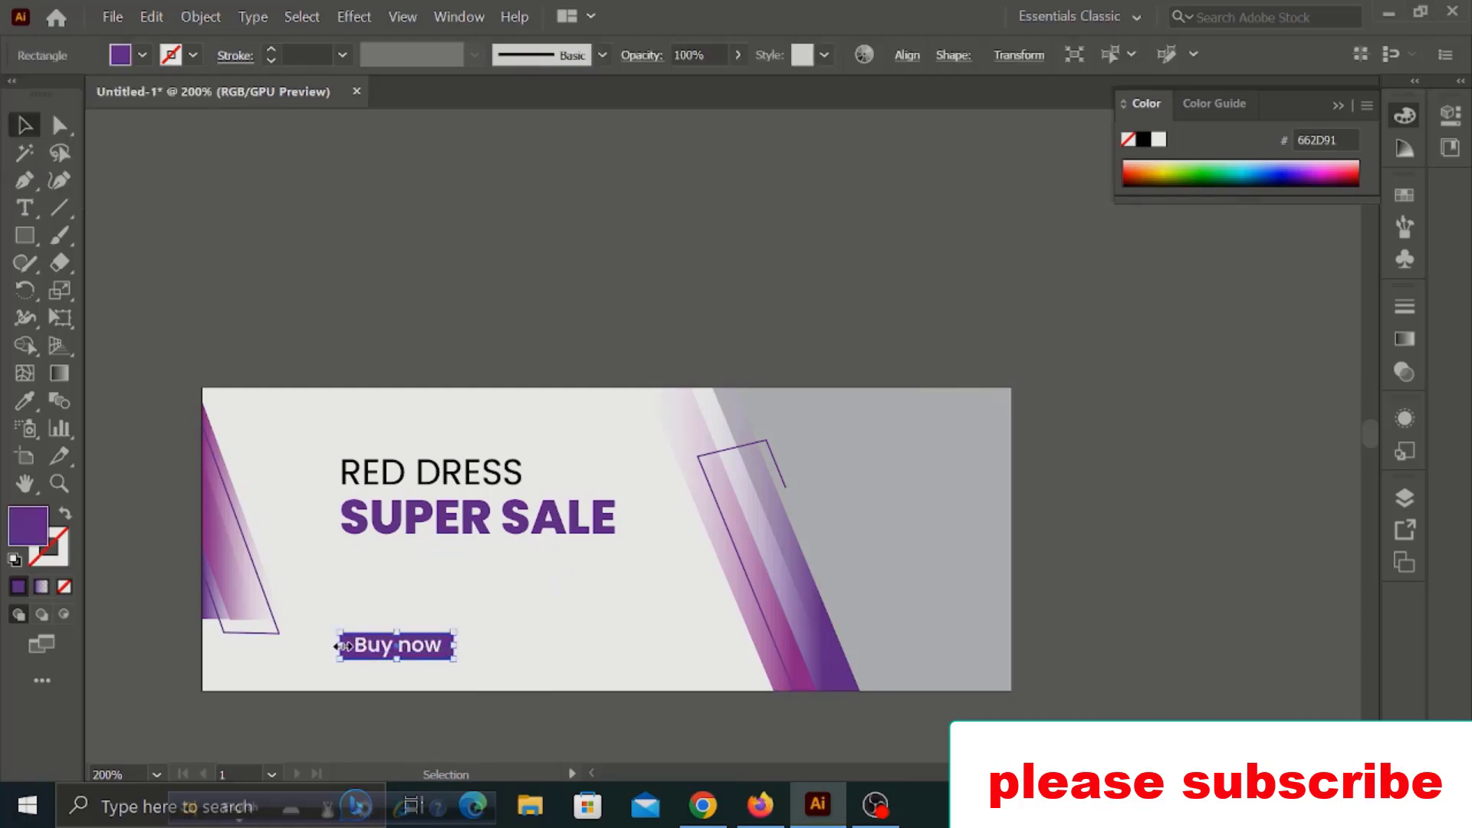
left_click(321, 310)
Nudge the headline up and draw a small circle filled with the button purple
left_click(460, 531)
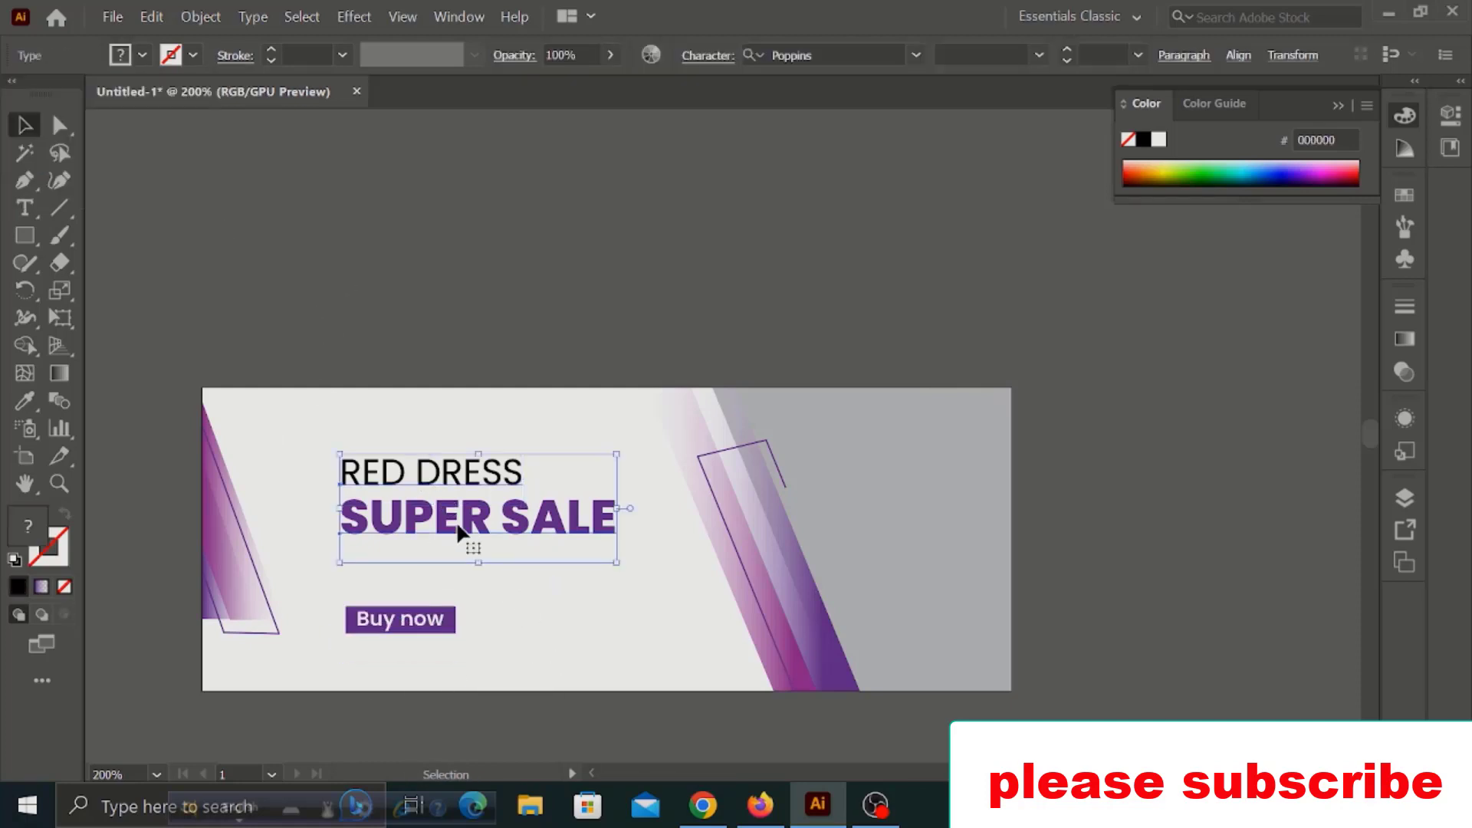
key("shift+Up")
left_click(322, 647)
key("l")
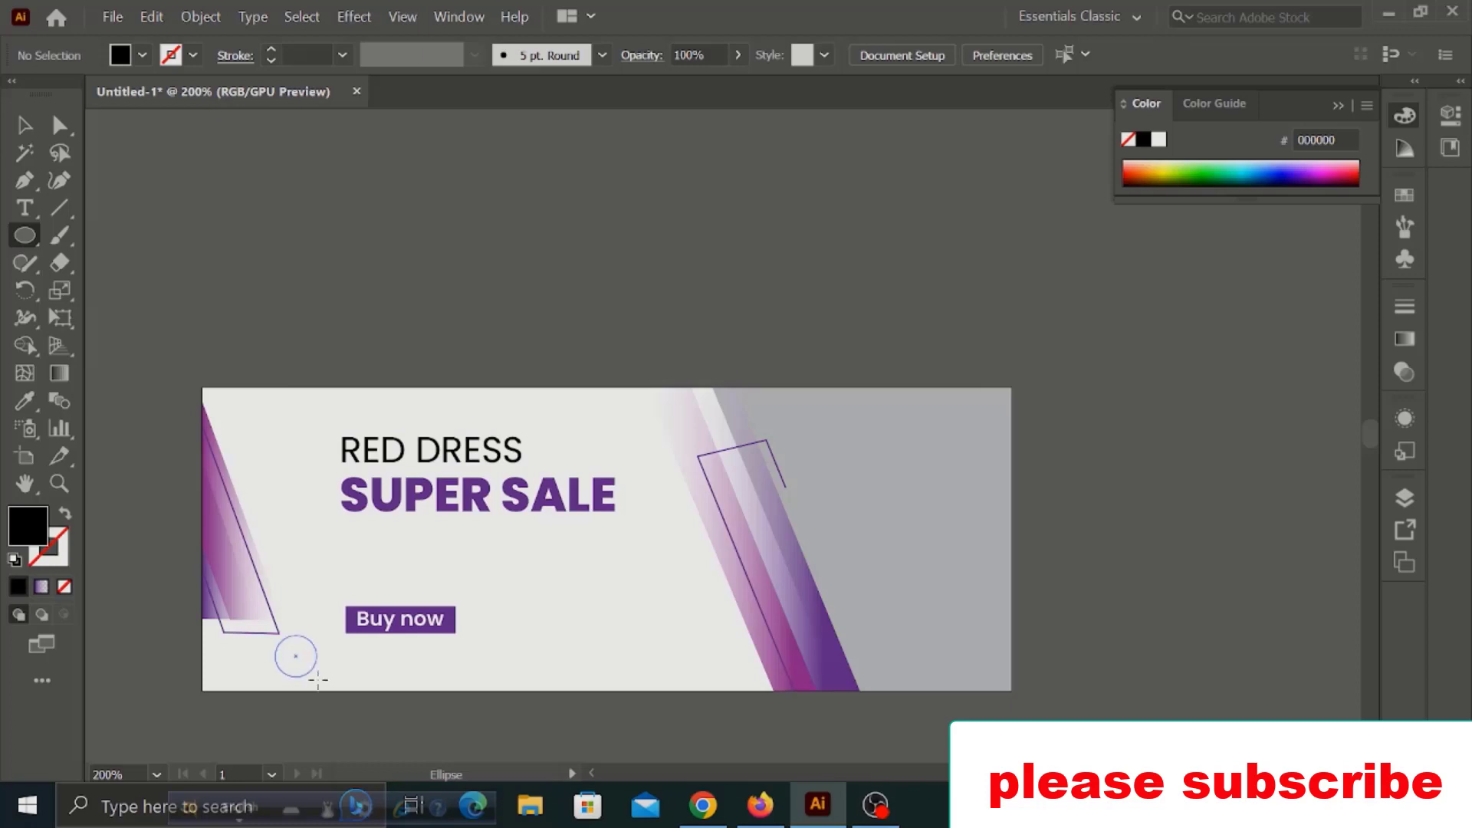
left_click_drag(318, 679, 297, 673)
left_click(25, 400)
left_click(449, 611)
key("v")
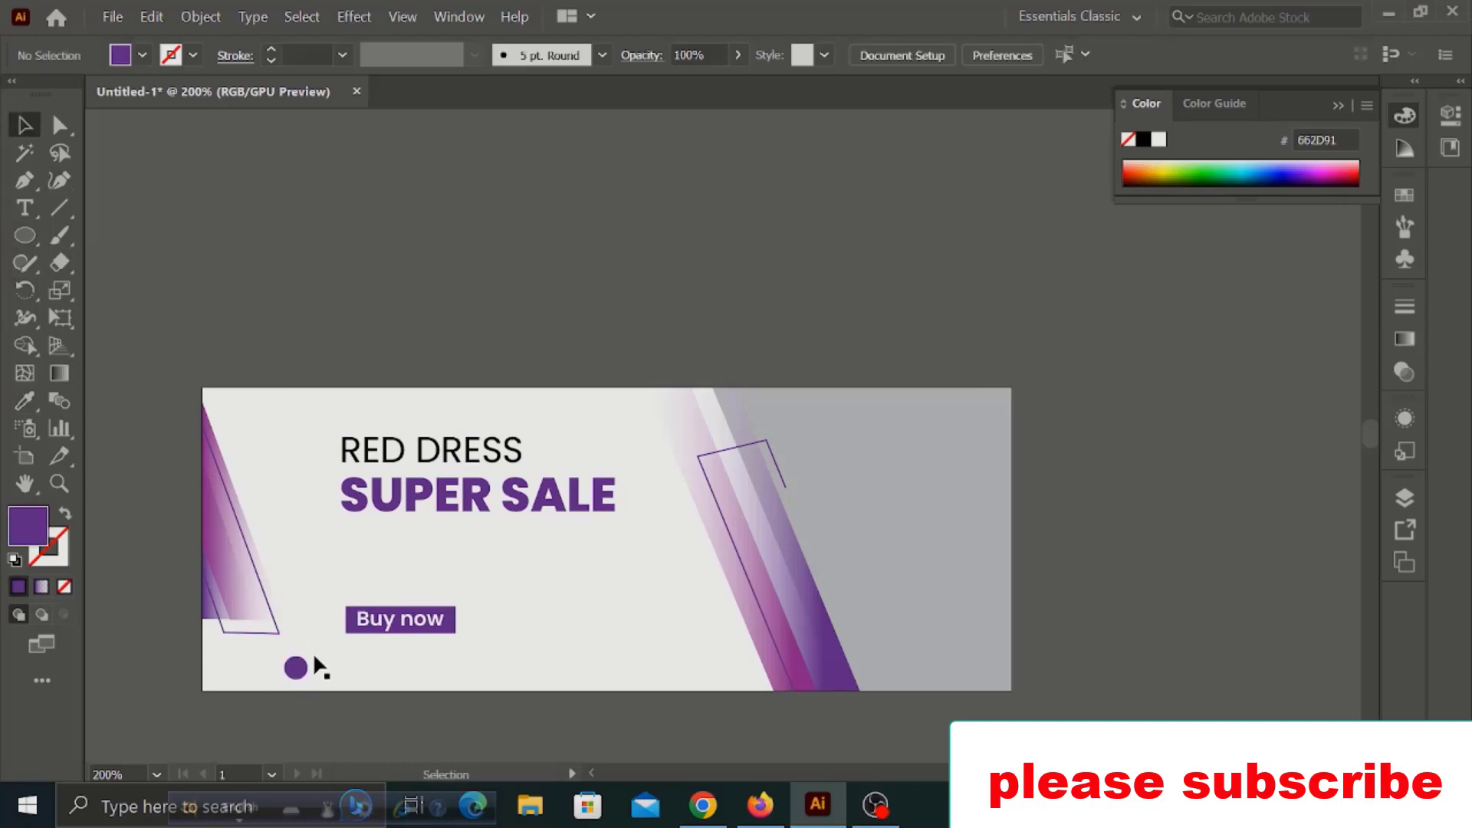
Place a Lorem ipsum label beside the circle and duplicate the pair to the right
key("t")
left_click(507, 592)
key("Escape")
mouse_move(522, 591)
left_mouse_down()
mouse_move(387, 690)
mouse_move(332, 676)
left_mouse_up()
left_click(368, 322)
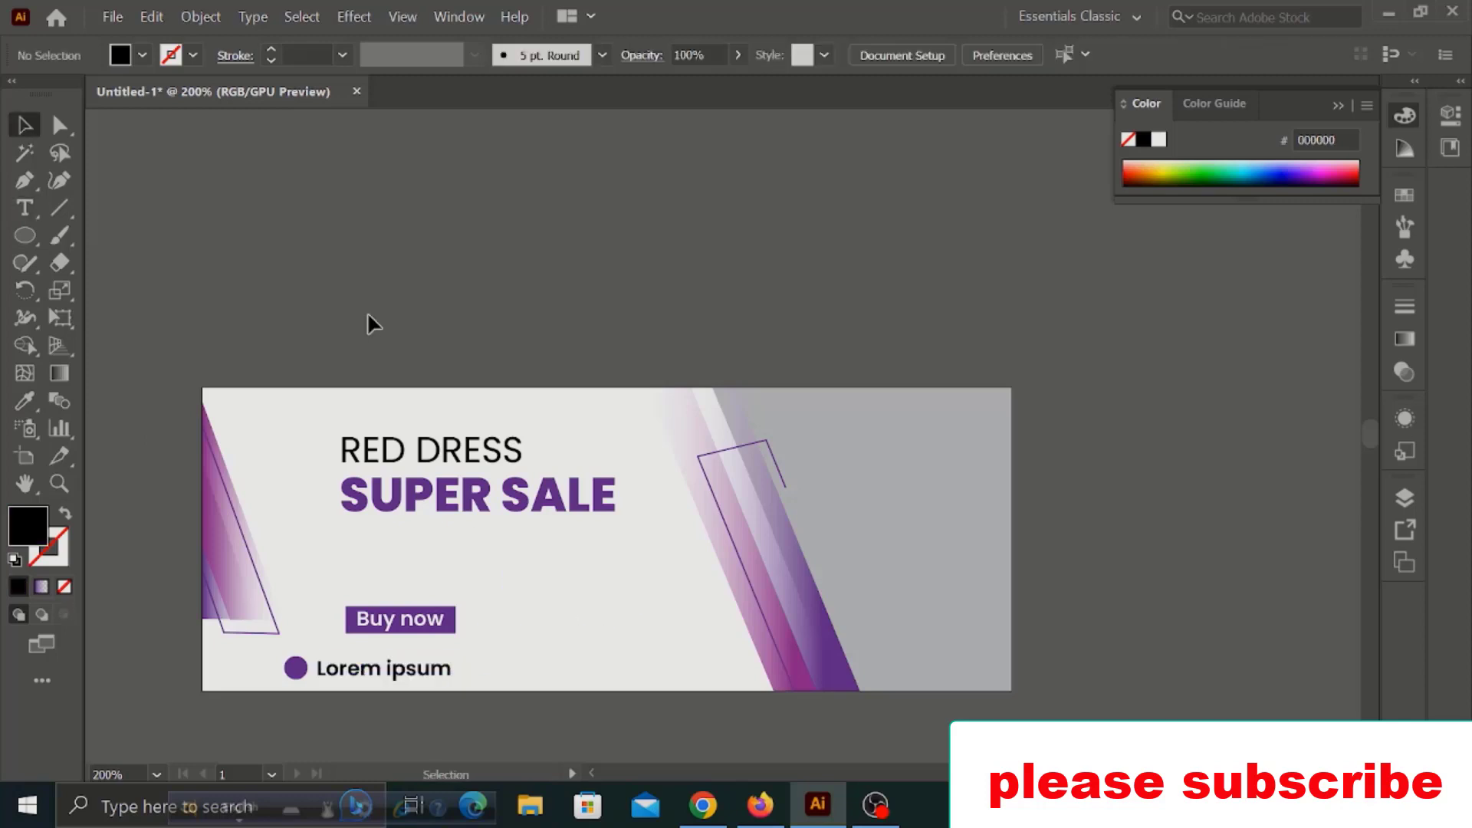
left_click(303, 668)
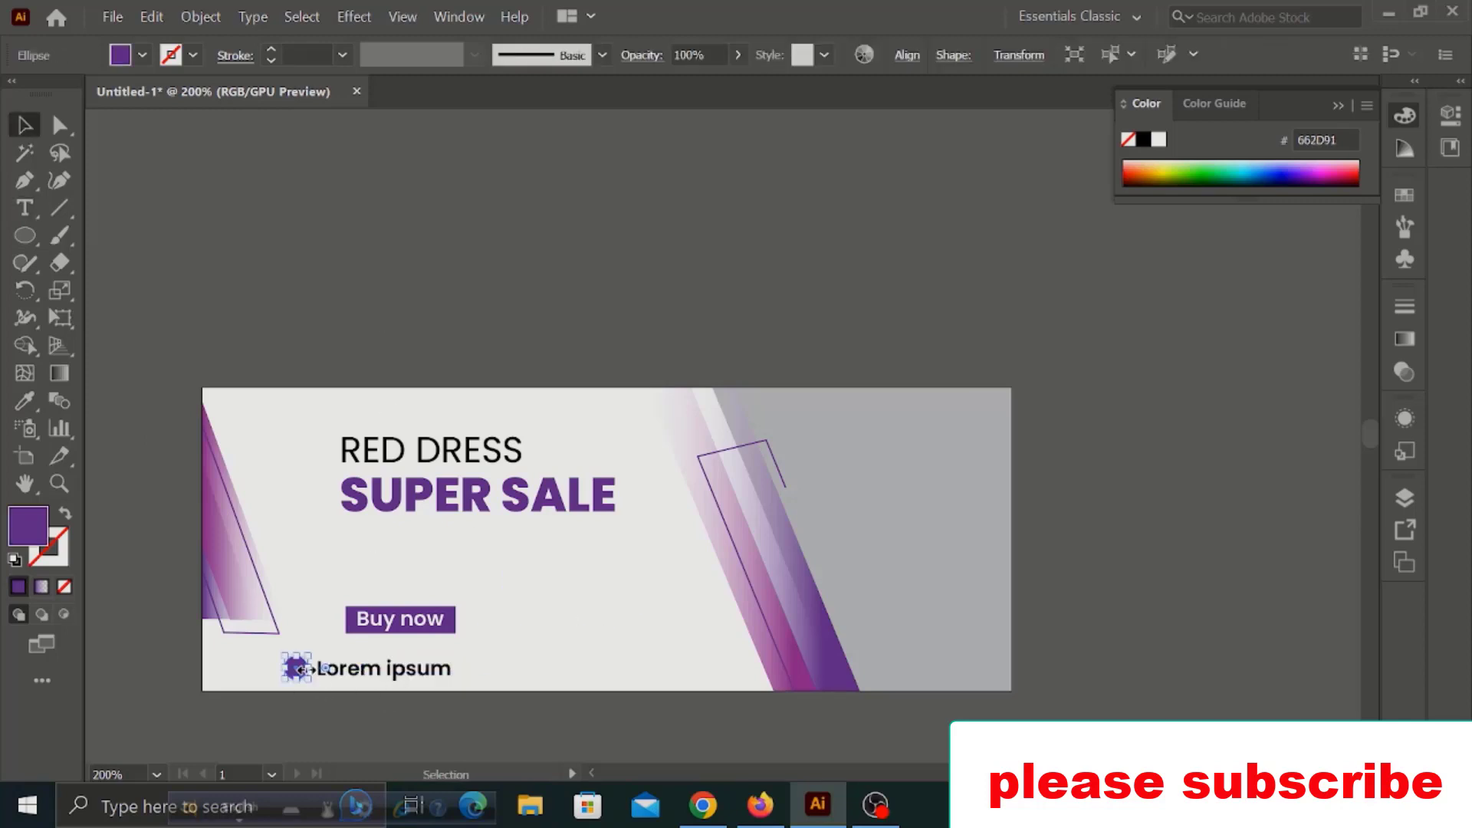
left_click(373, 678, "shift")
left_click_drag(355, 678, 620, 676)
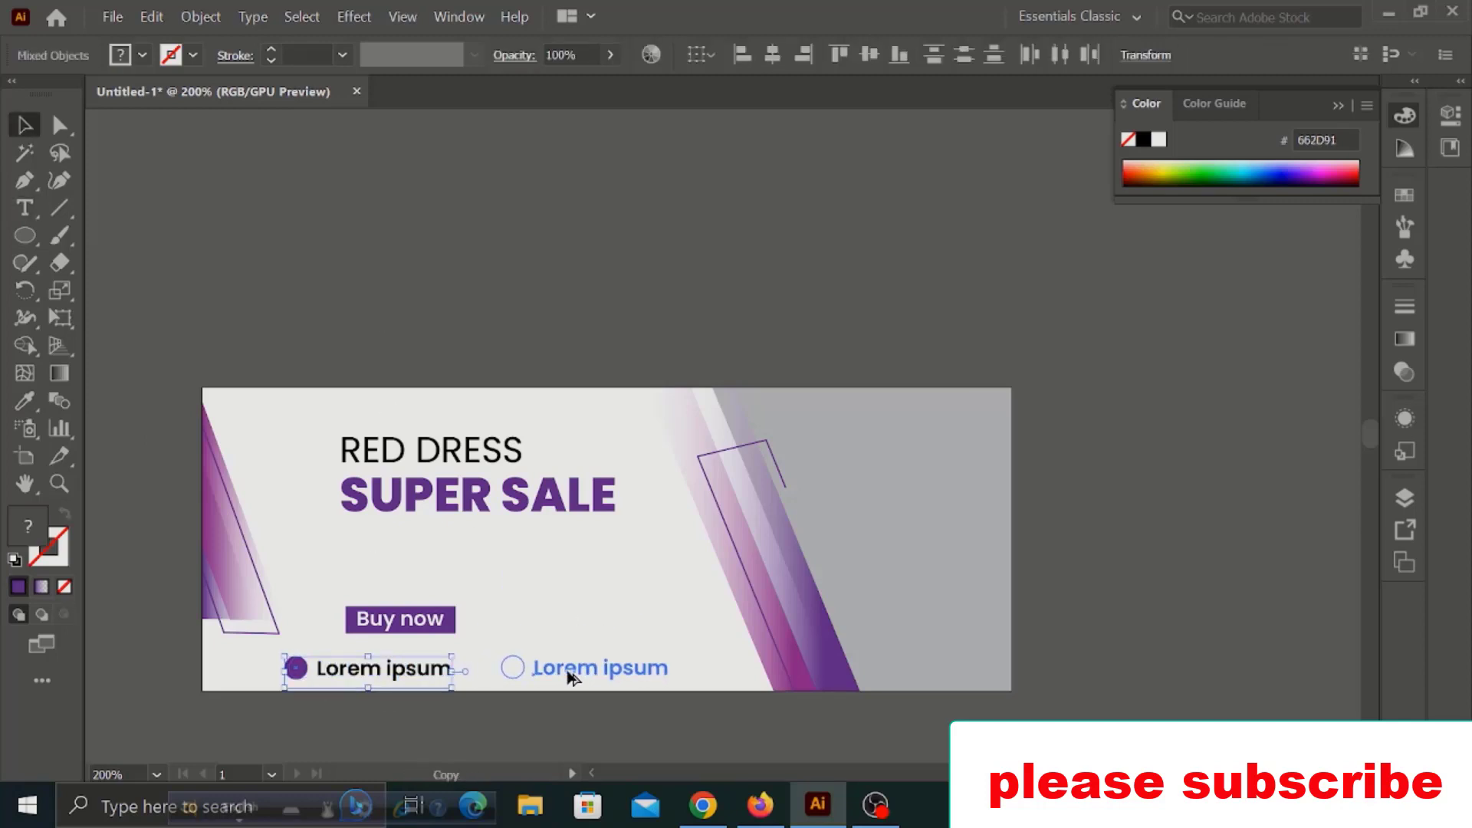
Left-align the first contact item with RED DRESS as the key object
left_click(356, 675)
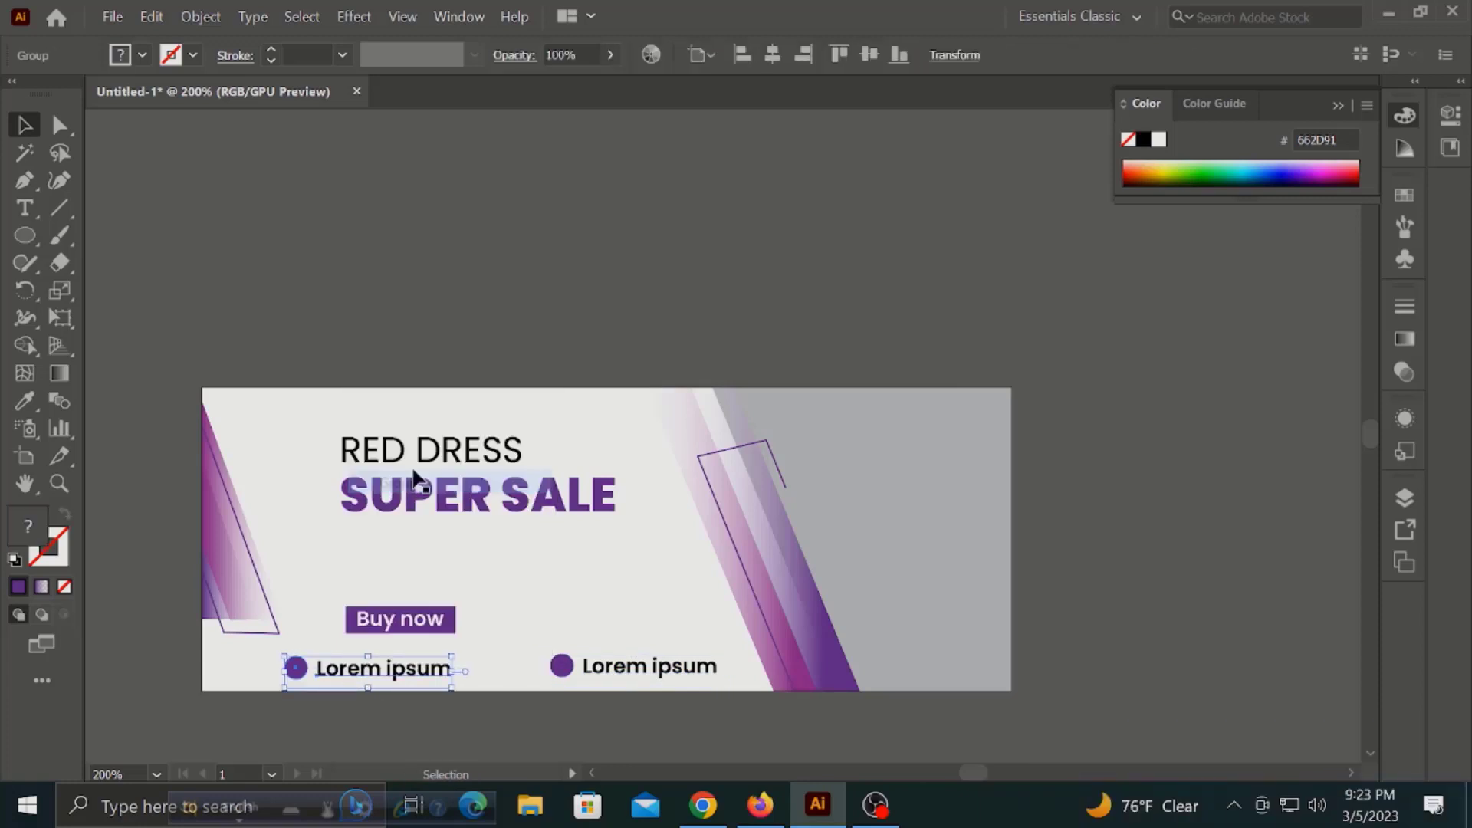
left_click(393, 450, "shift")
left_click(732, 57)
left_click(470, 284)
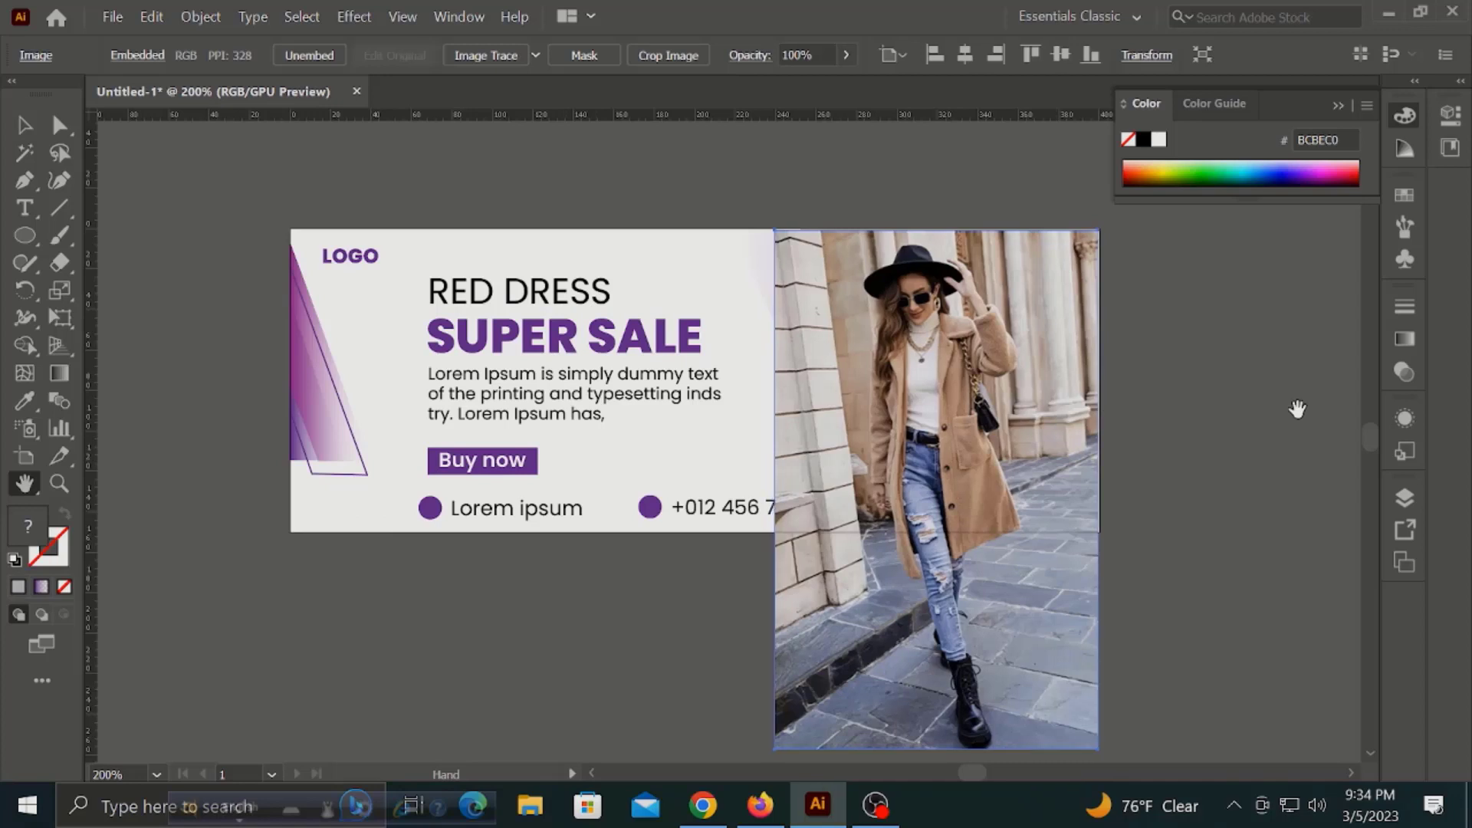
Arrange the model photo behind the purple shapes but above the grey background, nudged left
key("v")
right_click(870, 302)
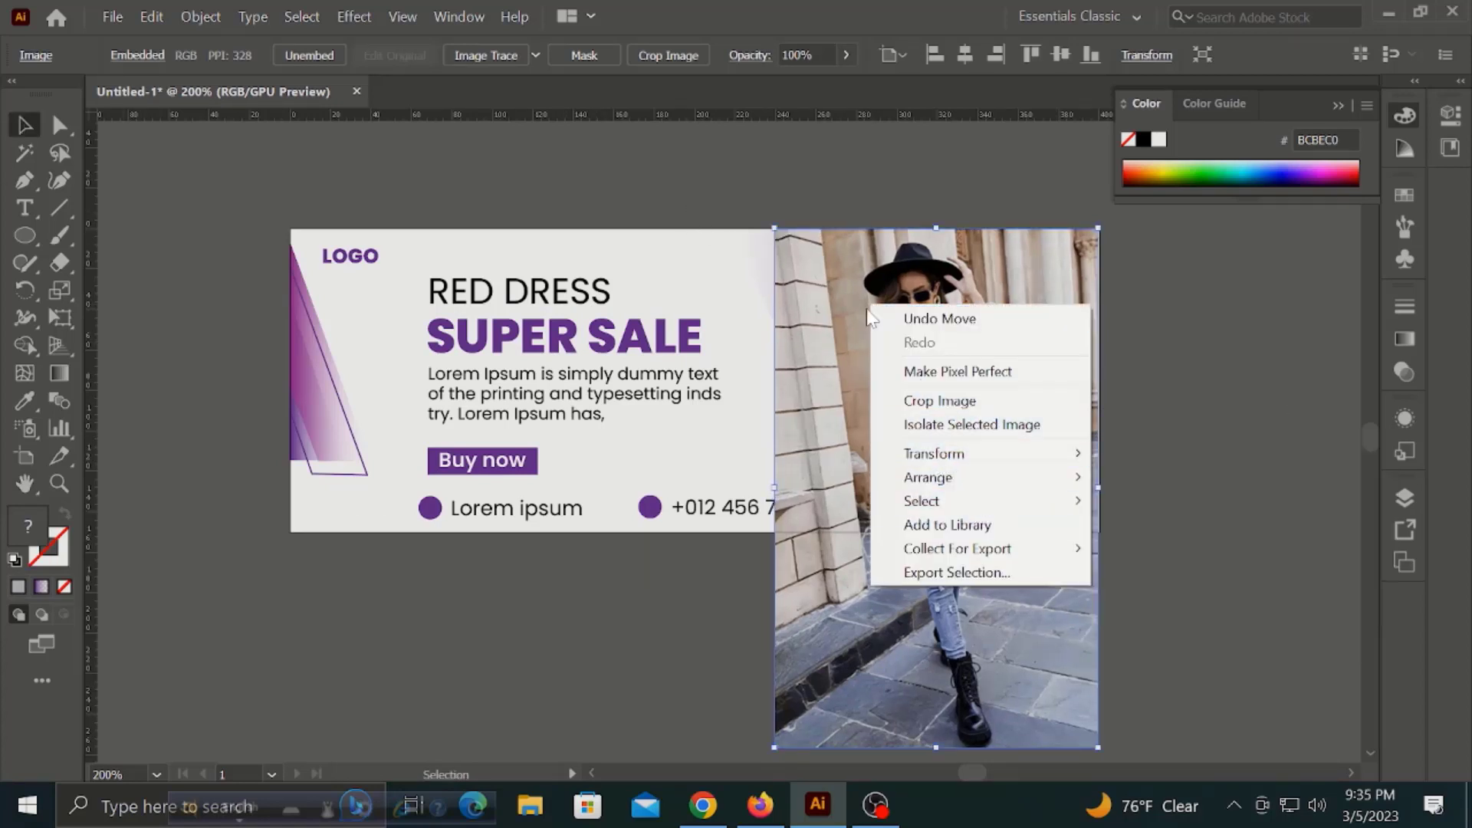
left_click(1162, 550)
key("ctrl+bracketright")
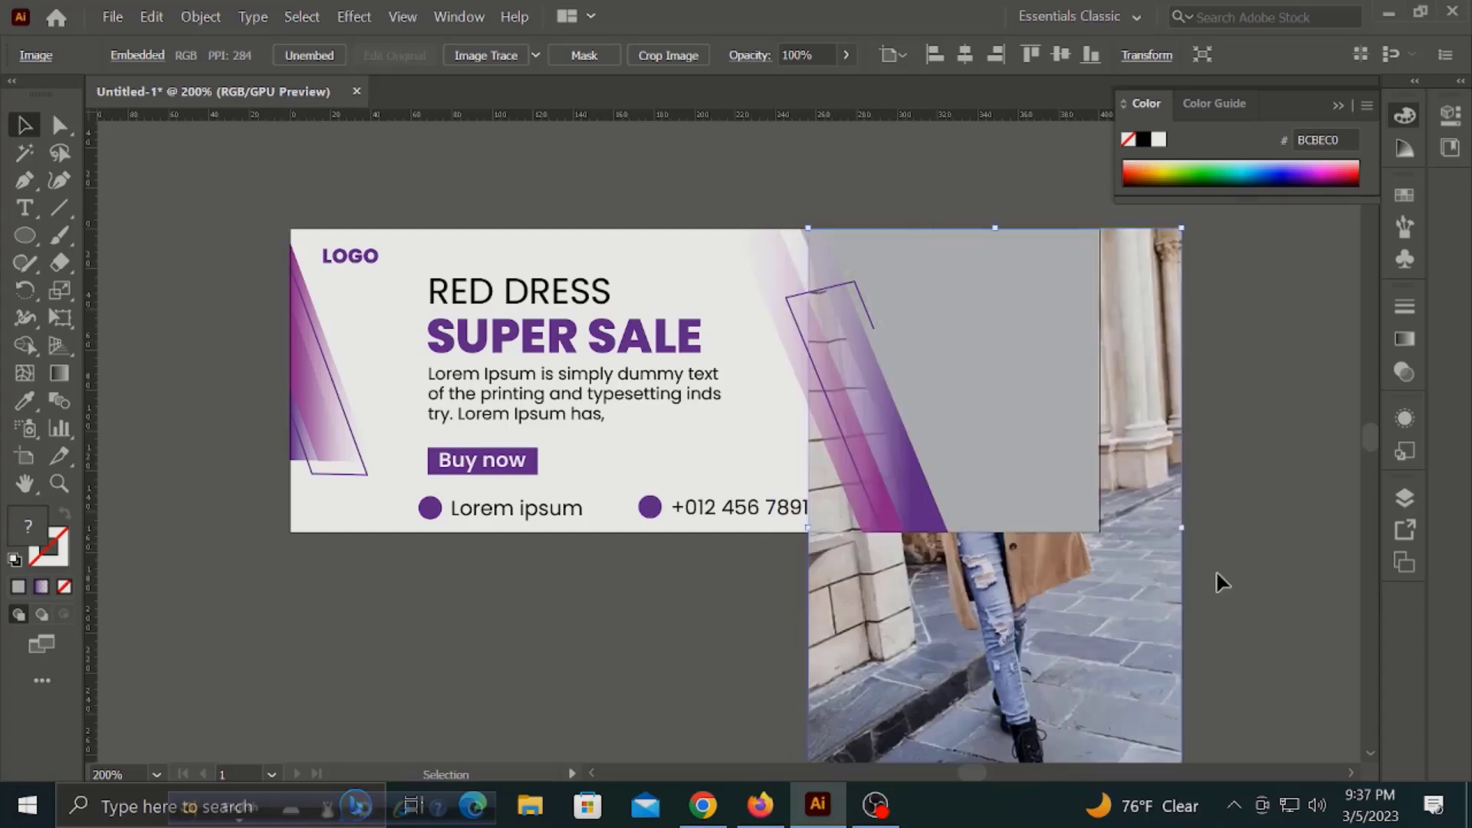
key("Left")
key("Left")
key("Left")
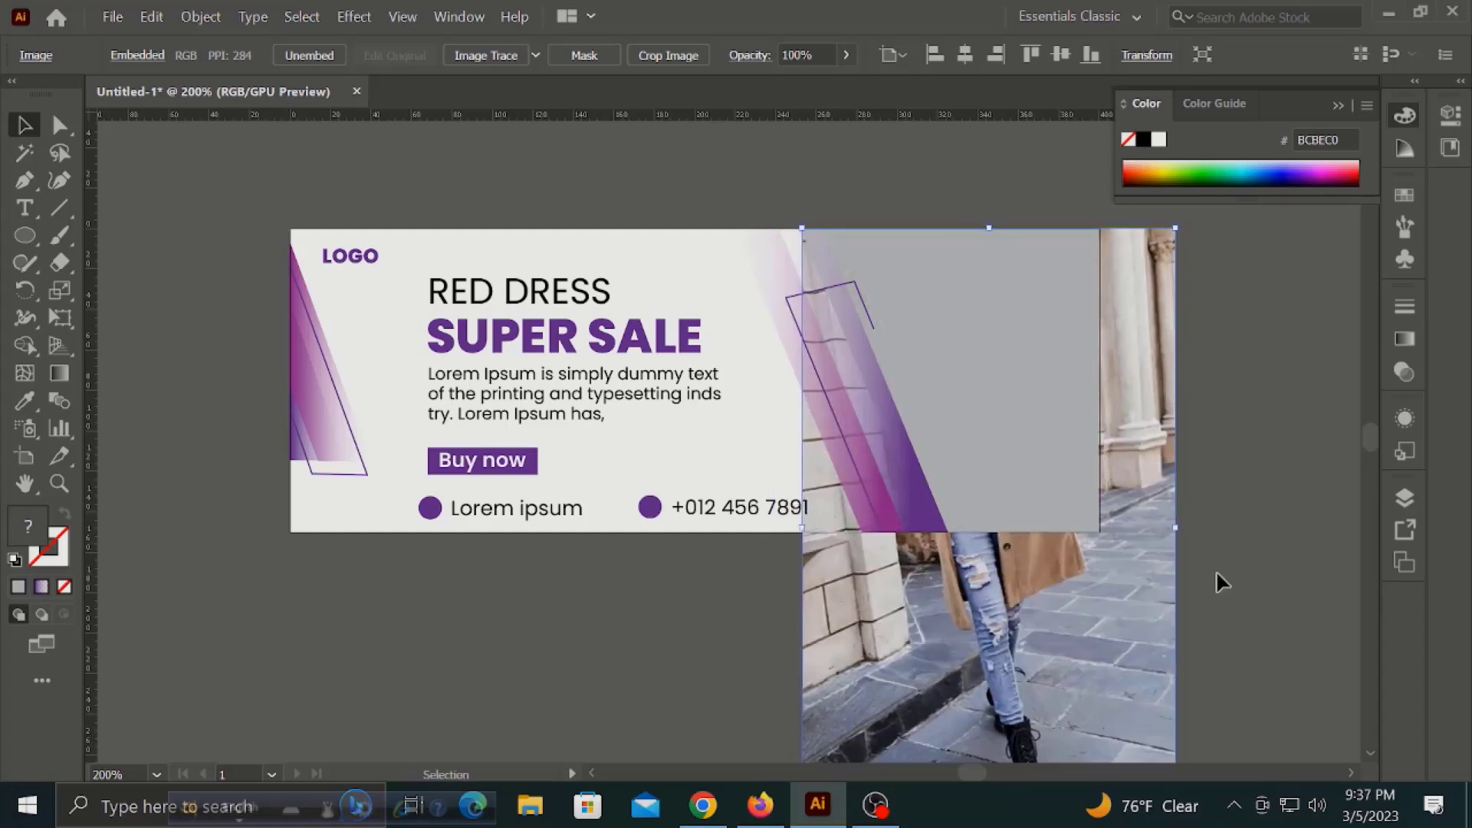
key("Left")
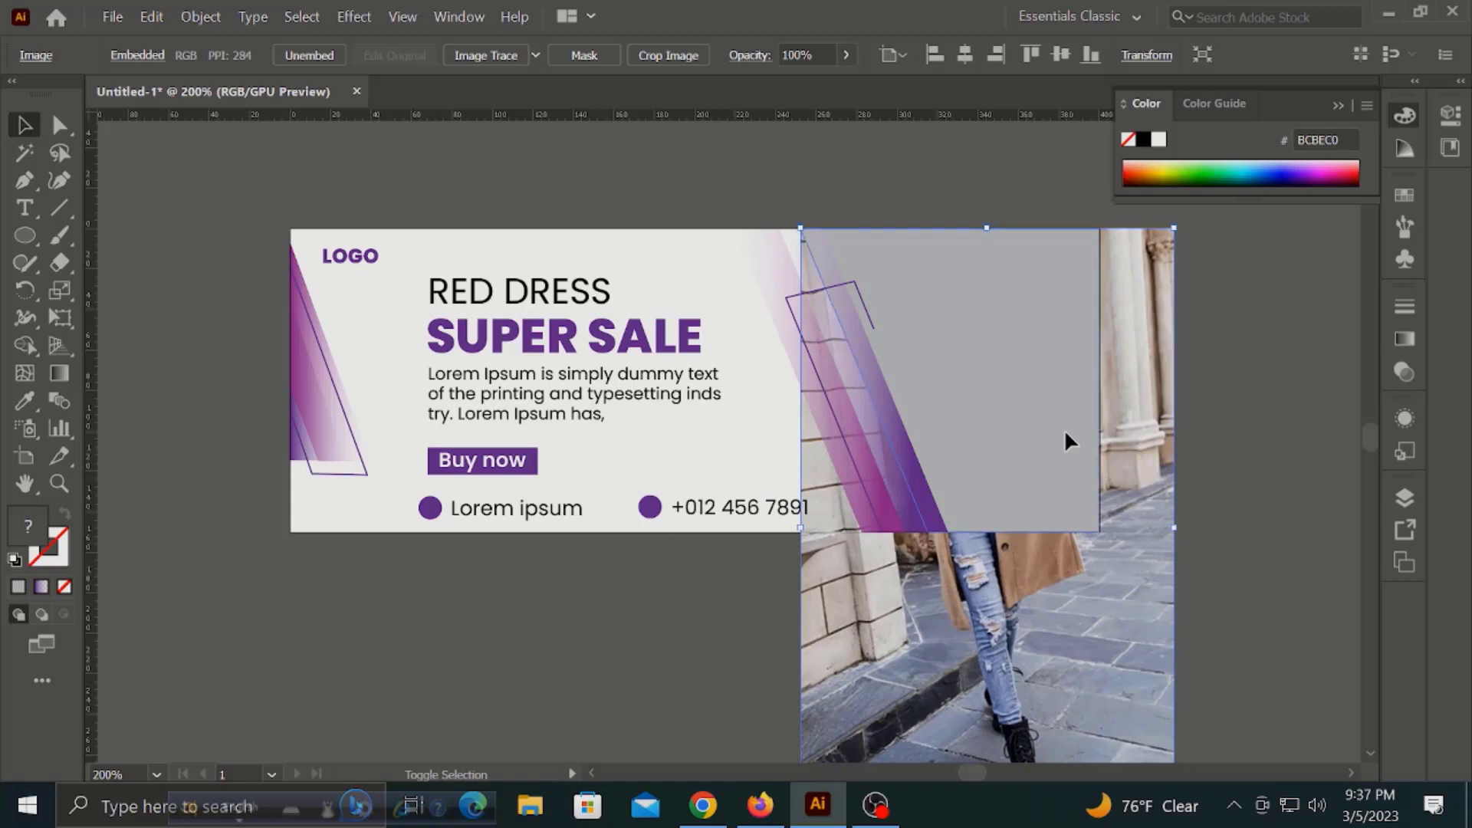
Make a clipping mask of the photo with the grey slanted shape
left_click(1064, 429, "shift")
right_click(975, 364)
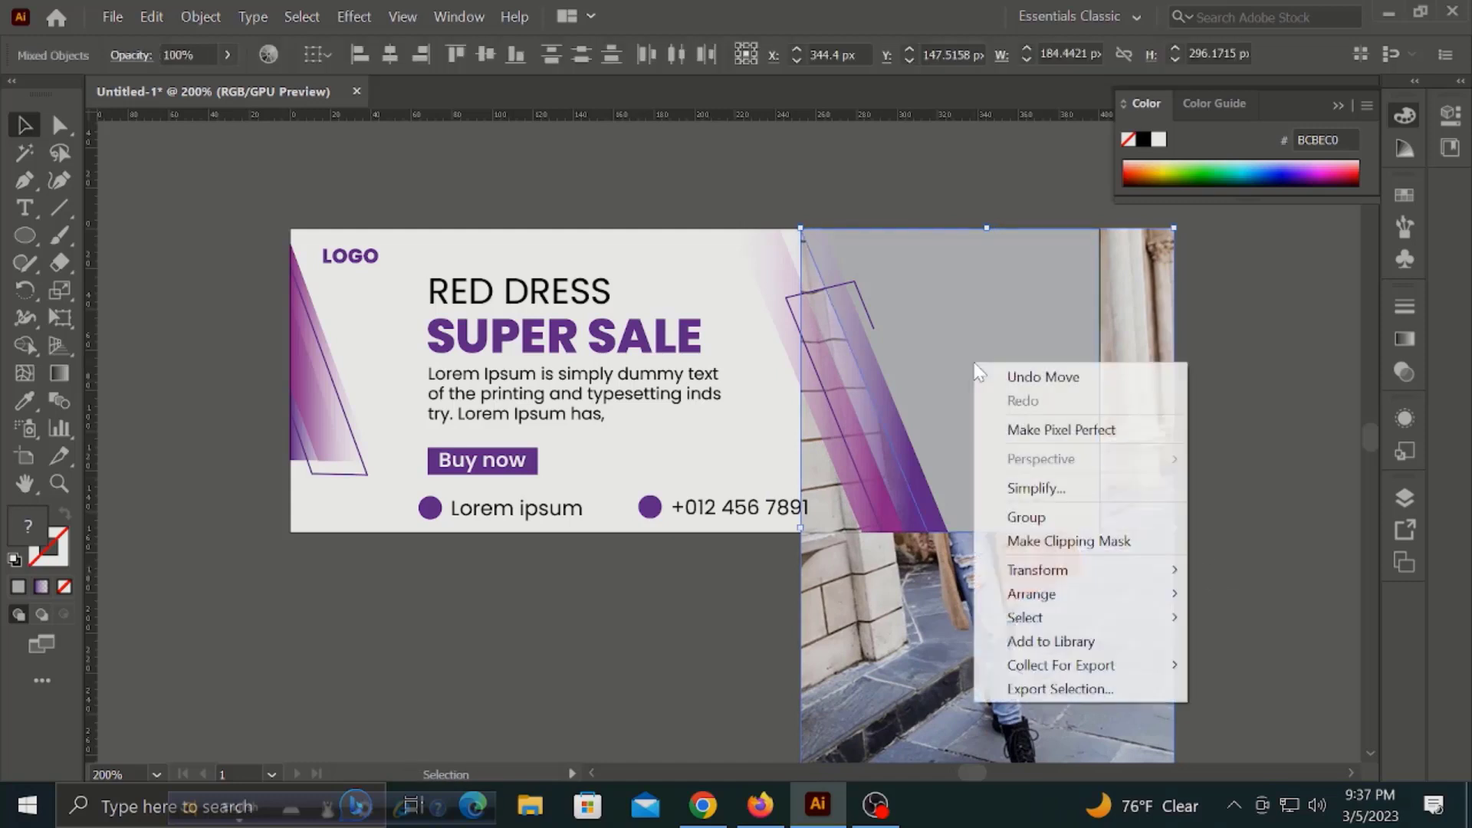
left_click(1125, 542)
left_click(1242, 423)
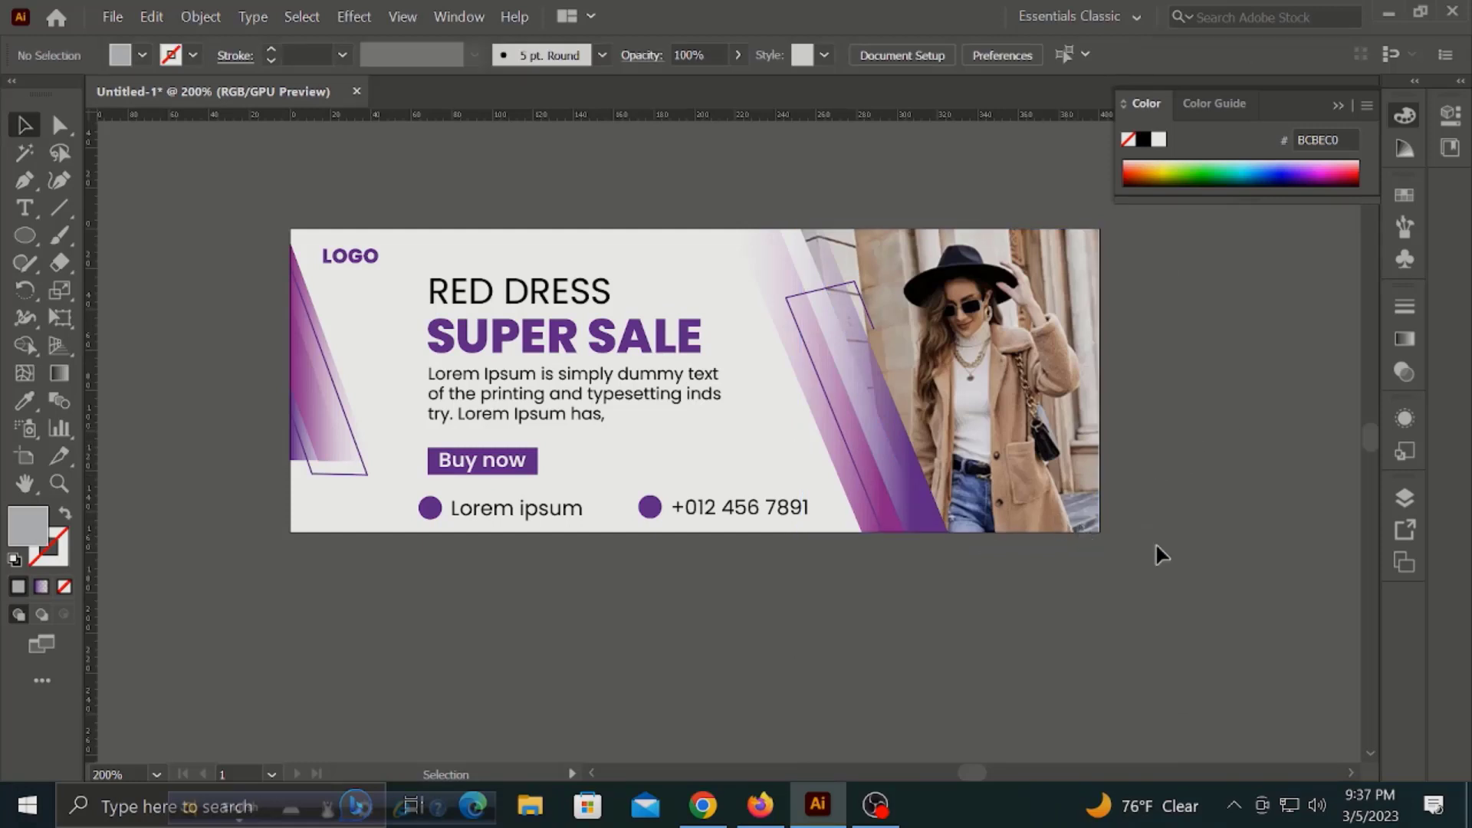
Draw a small purple-outlined triangle beside the headline and copy it to the bottom-left corner
left_click_drag(25, 236, 108, 317)
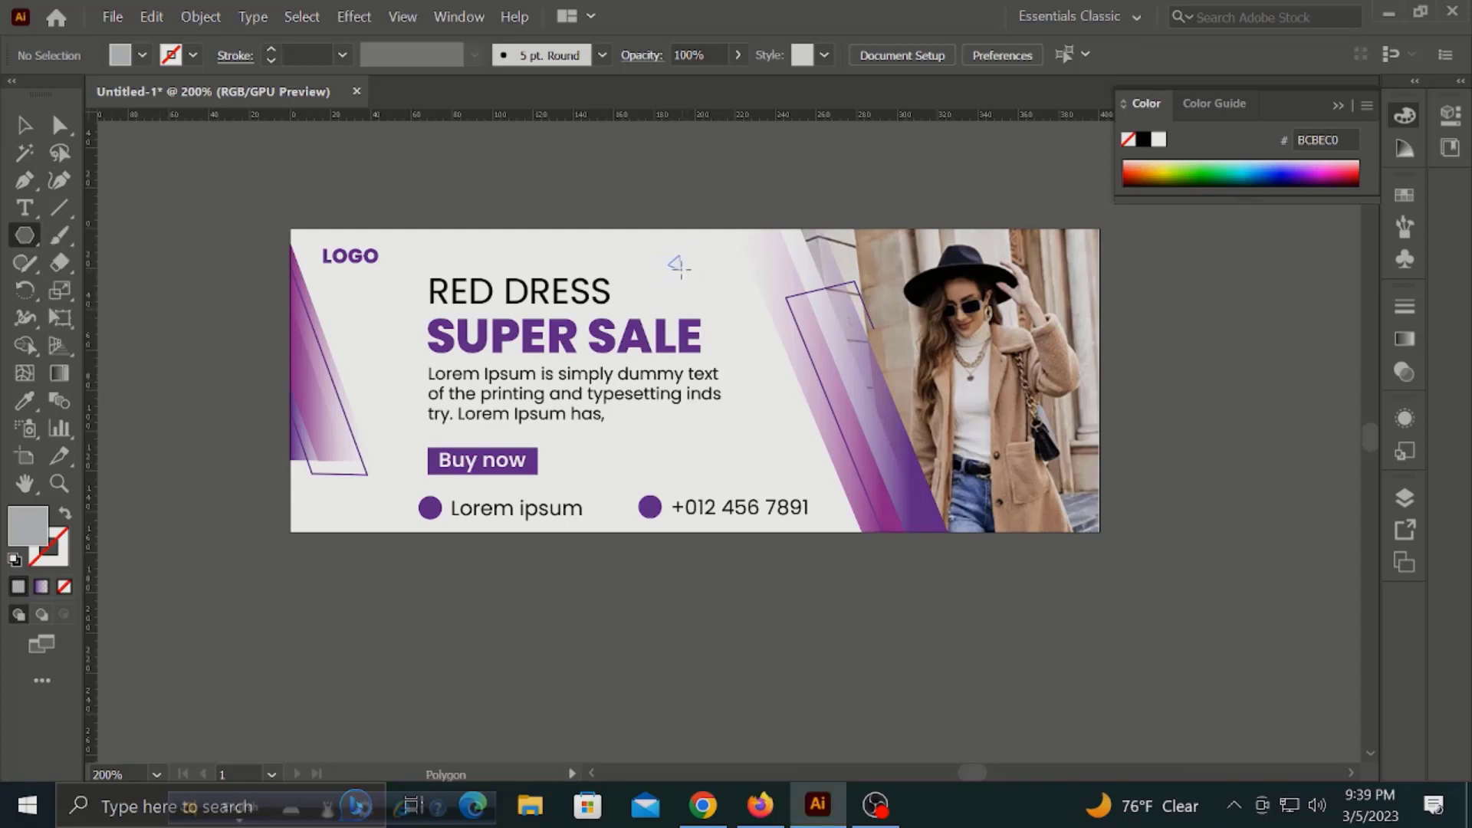
left_click_drag(690, 286, 682, 272)
left_click(25, 400)
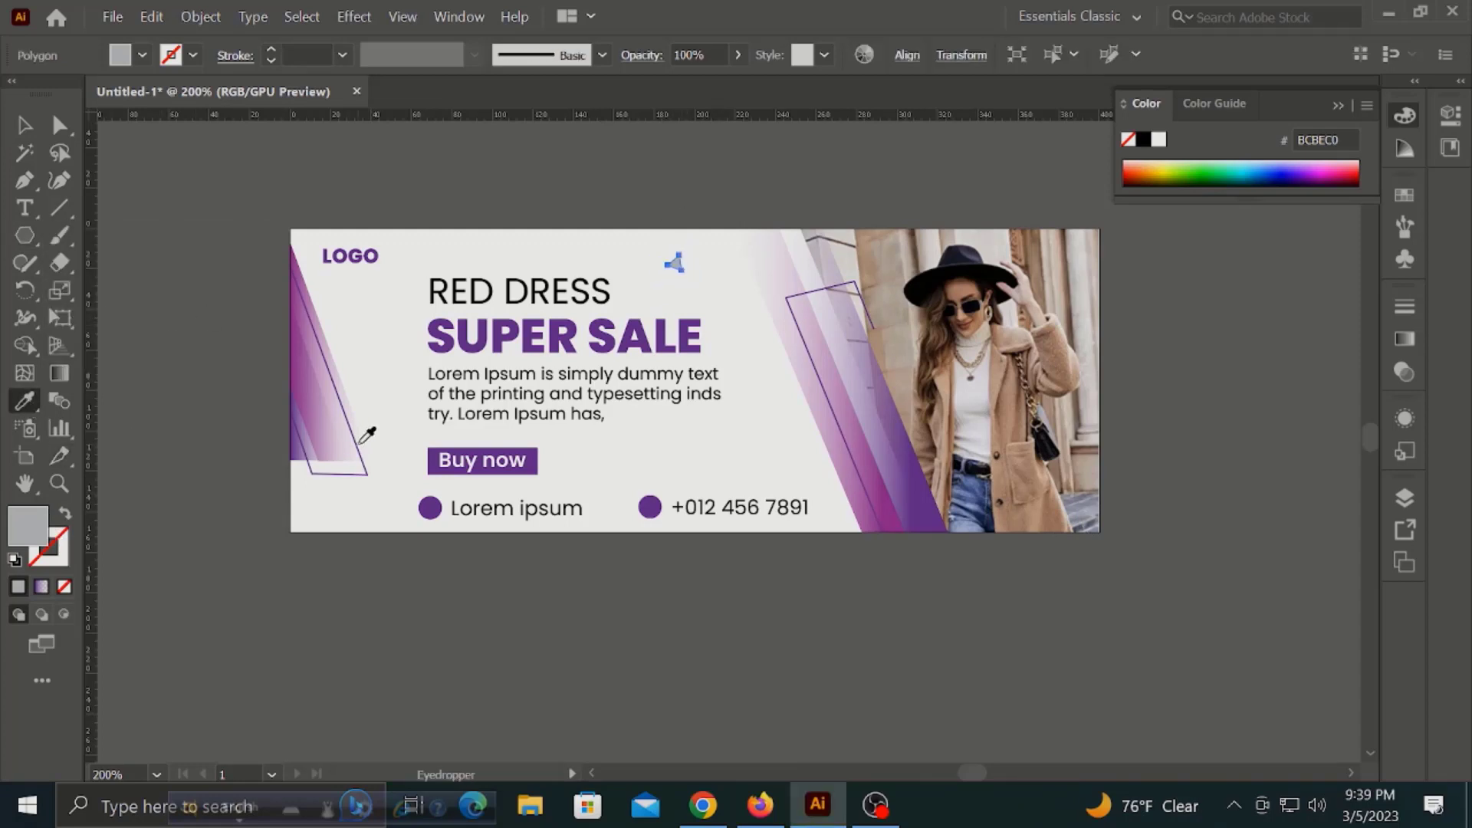
left_click(356, 433)
key("v")
left_click(250, 221)
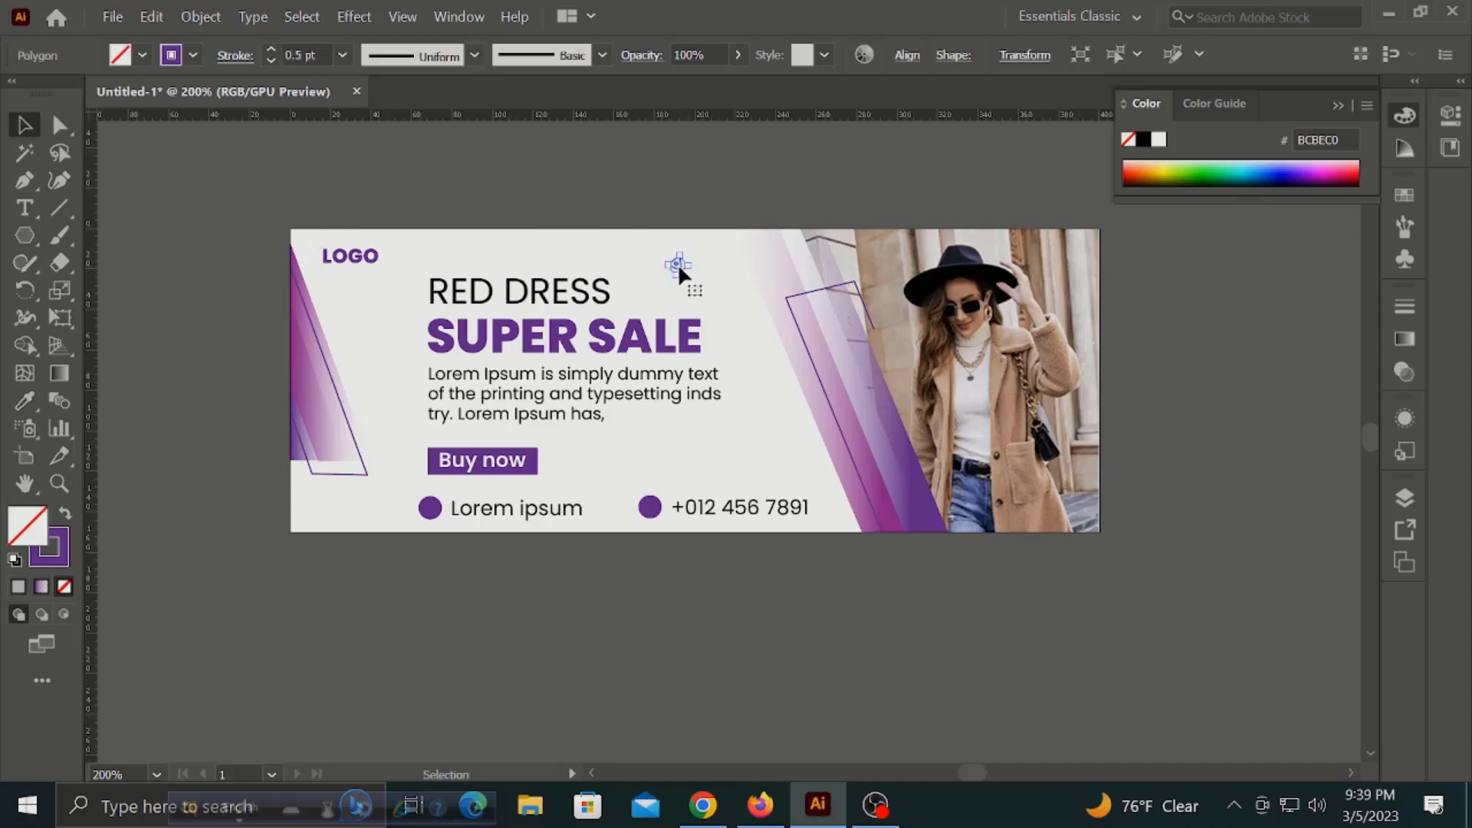
left_click_drag(679, 267, 323, 512)
left_click(232, 444)
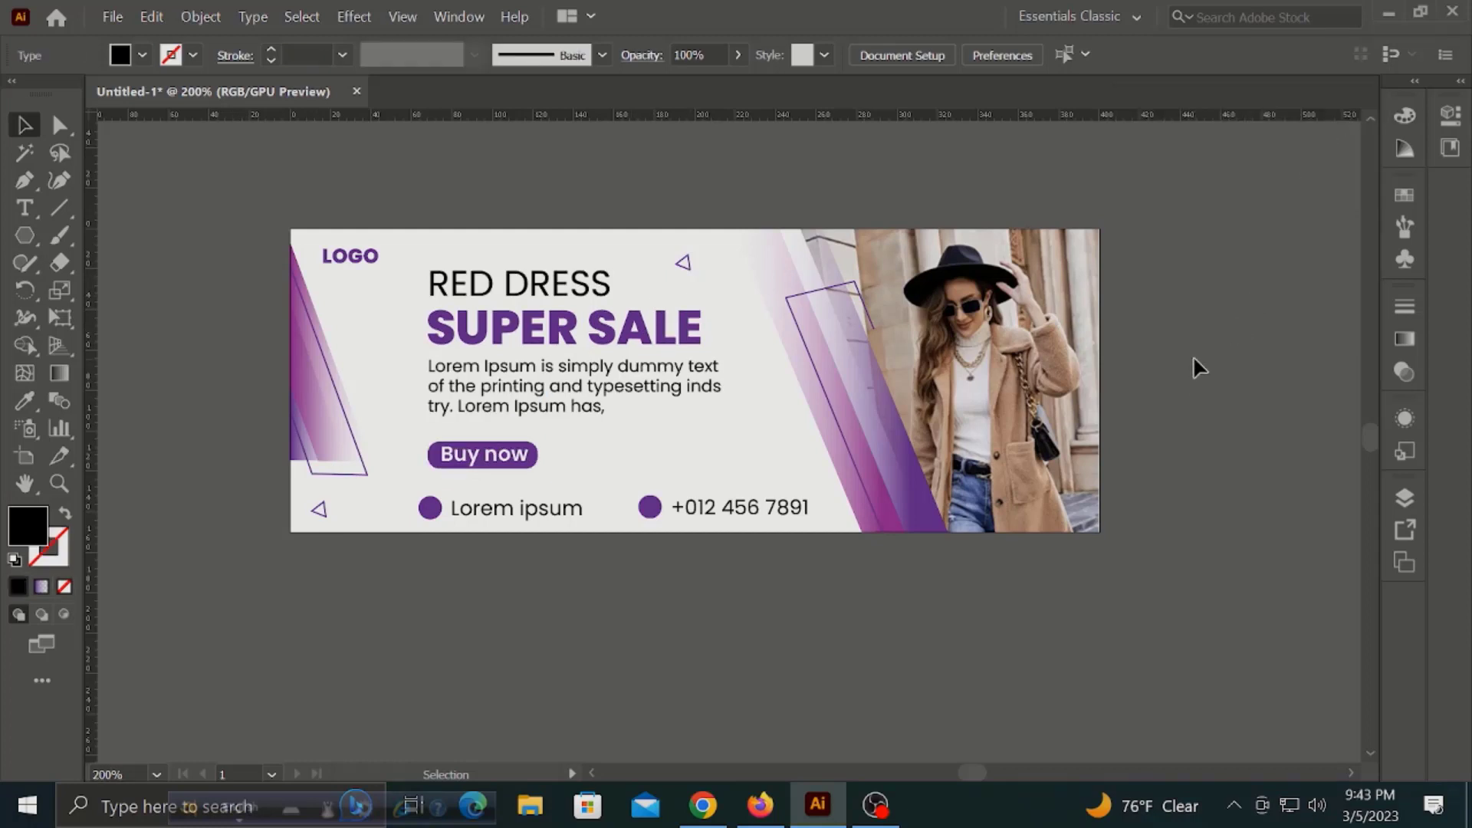
scroll(1193, 357, "up", 1)
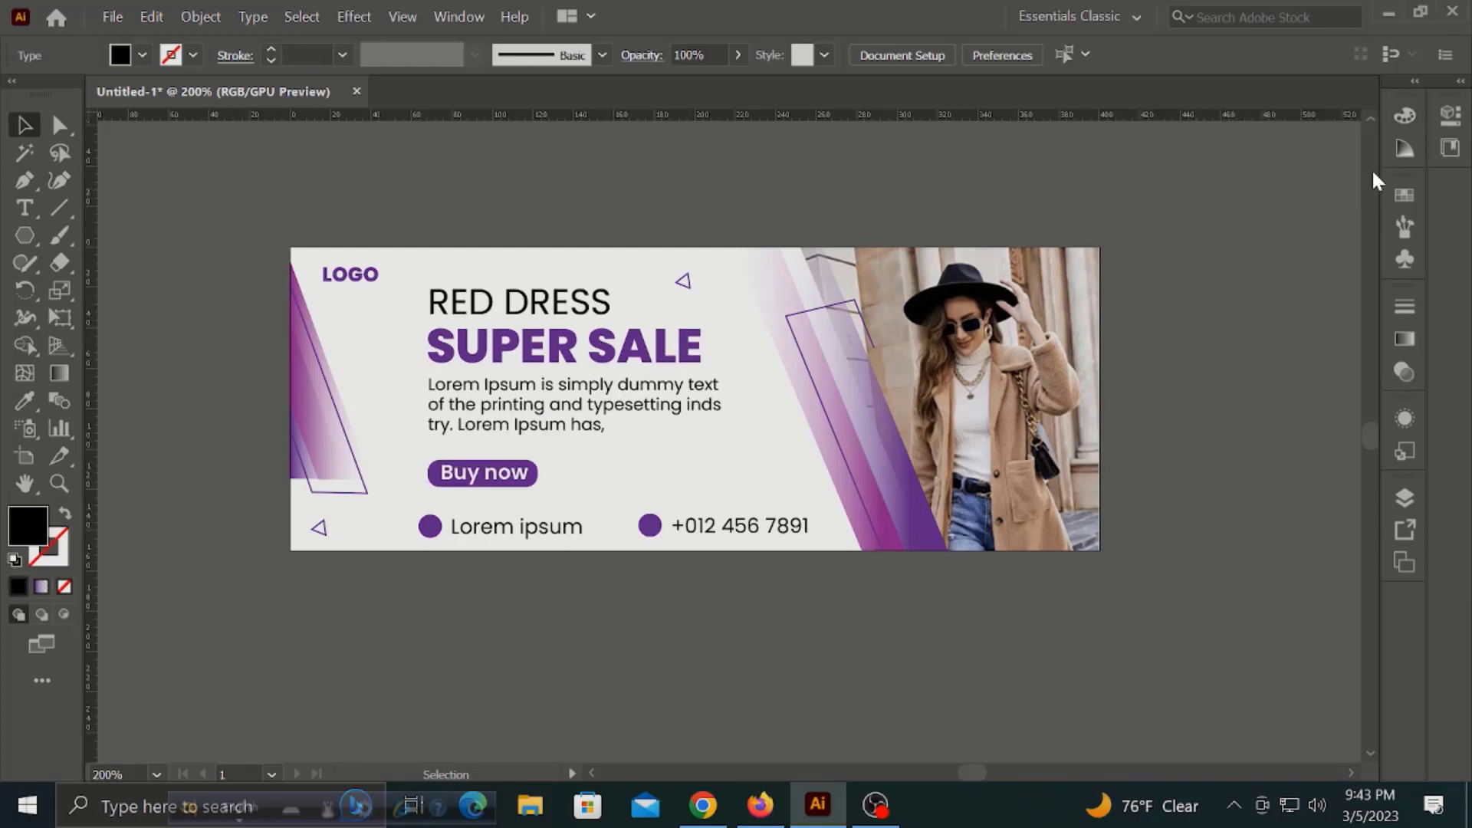